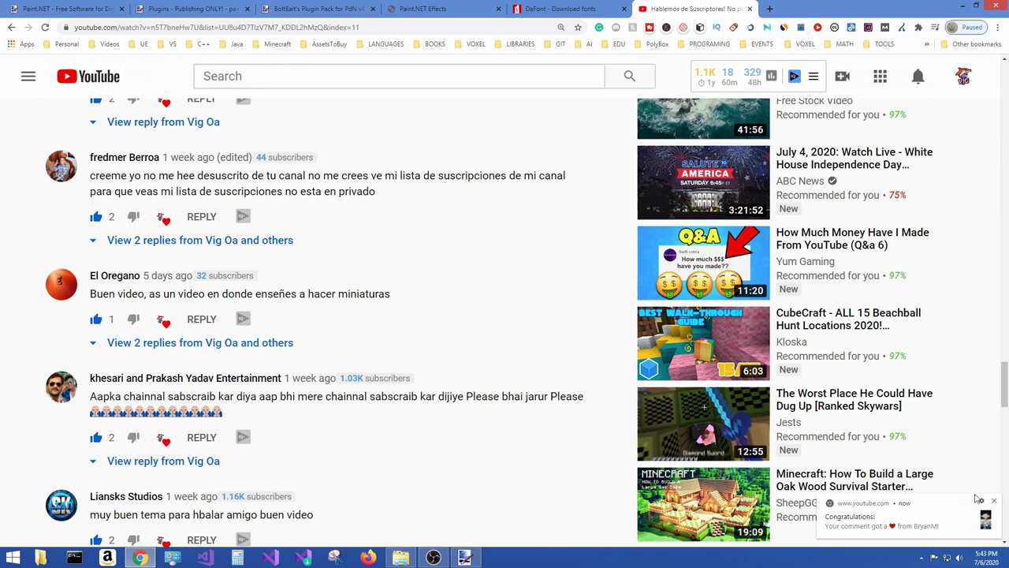
# Dismiss the notification, close the YouTube video tab and return to the paint.net website
pyautogui.click(994, 501)
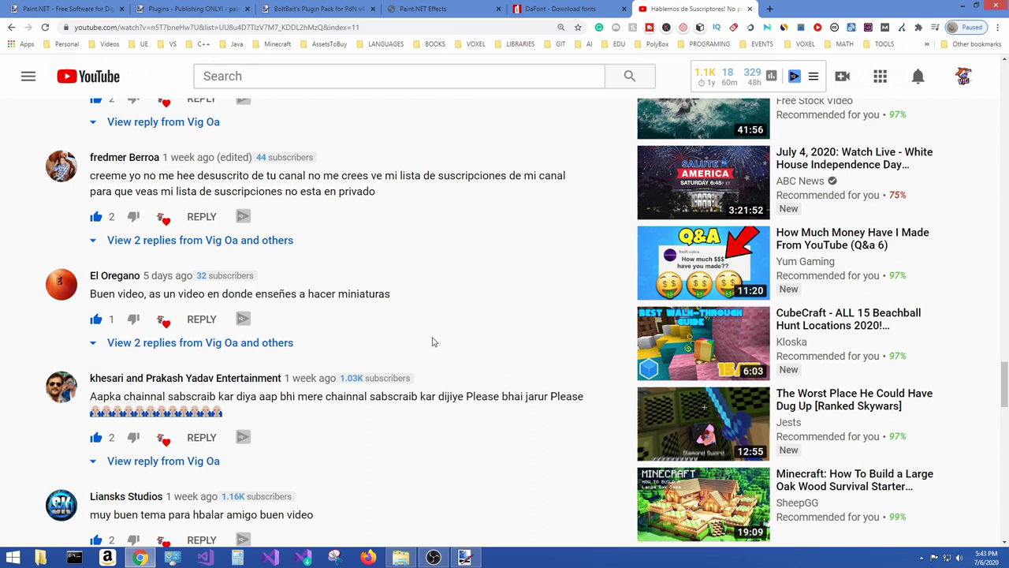
pyautogui.scroll(1, 433, 342)
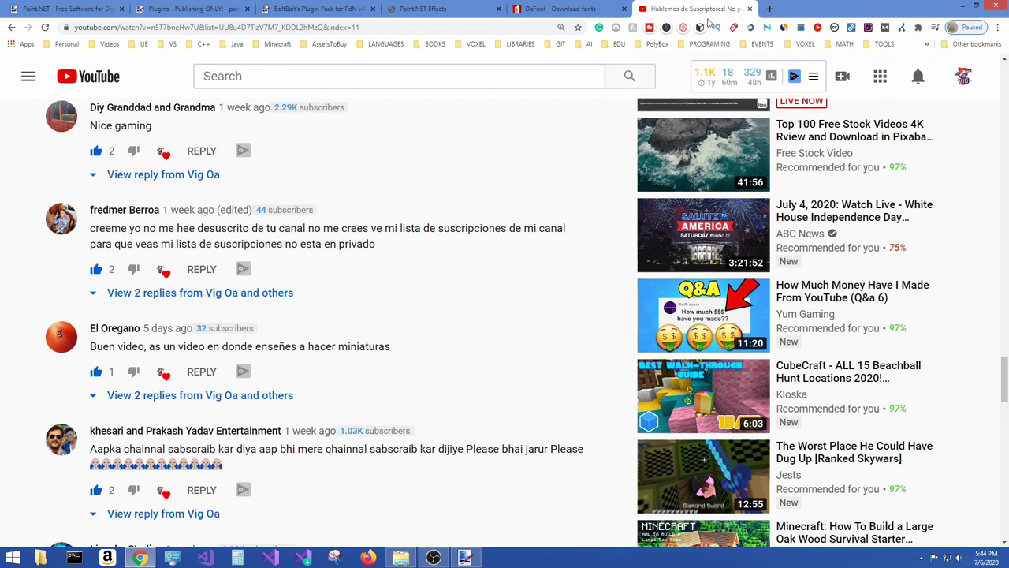
pyautogui.click(750, 9)
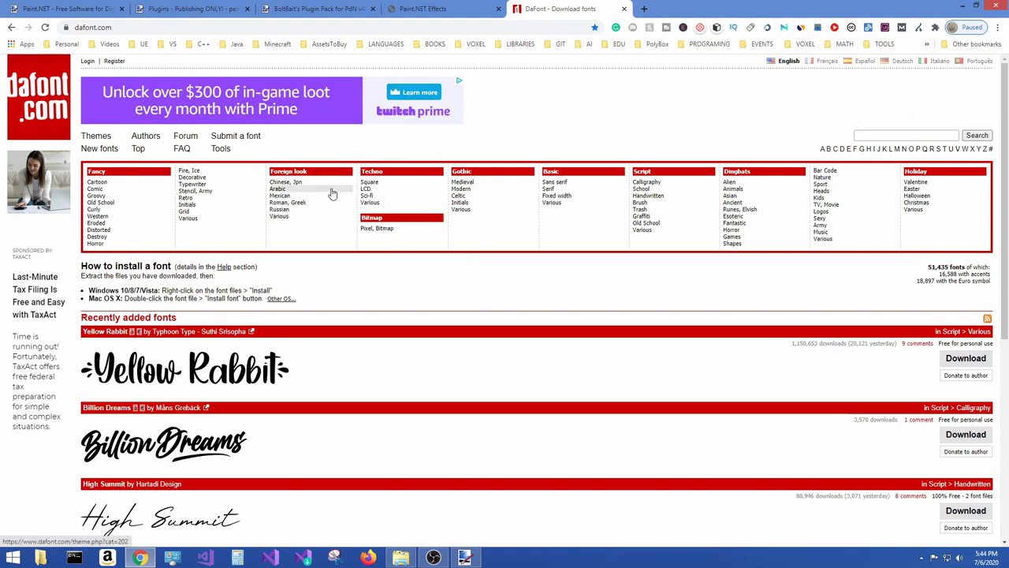
pyautogui.click(71, 8)
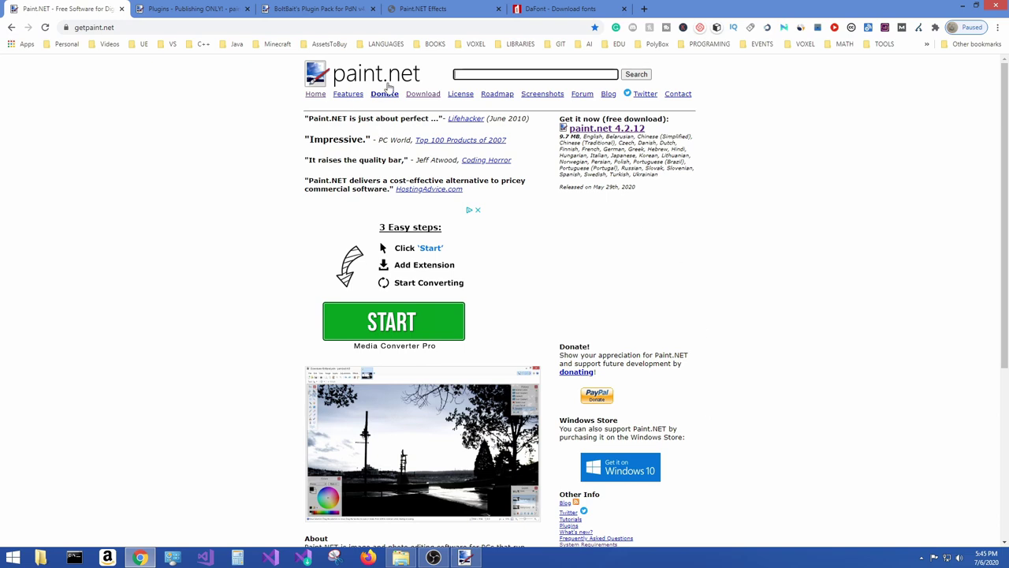
# Bring Paint.NET forward and browse its Image and Effects menus over the blank 800 × 600 canvas
pyautogui.click(465, 558)
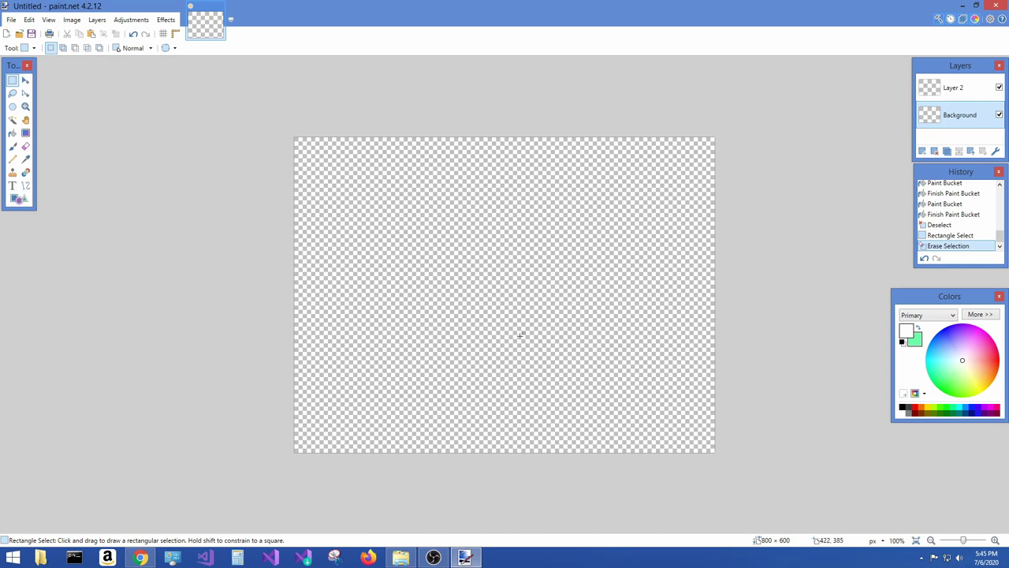
pyautogui.click(75, 22)
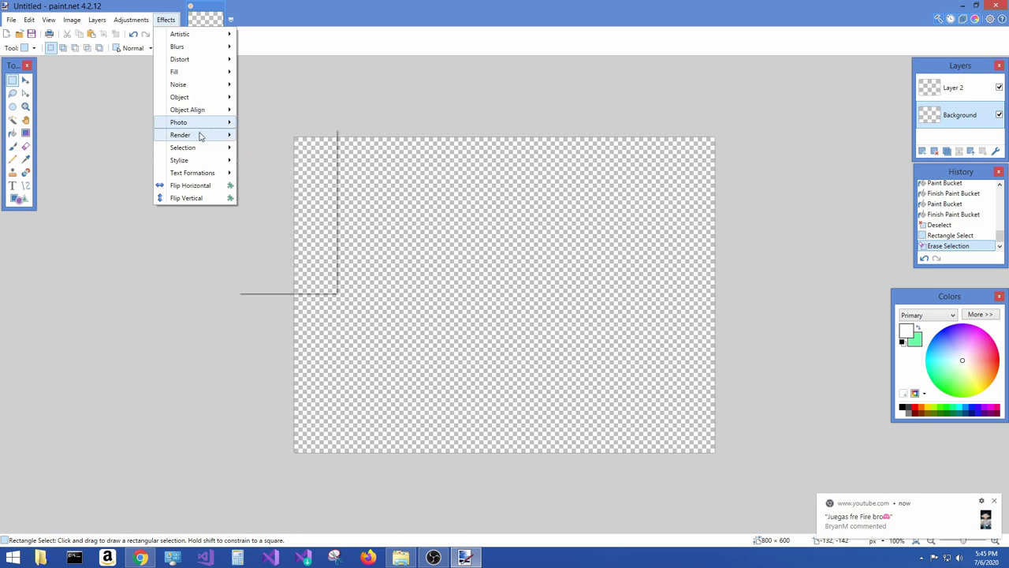
pyautogui.moveTo(180, 135)
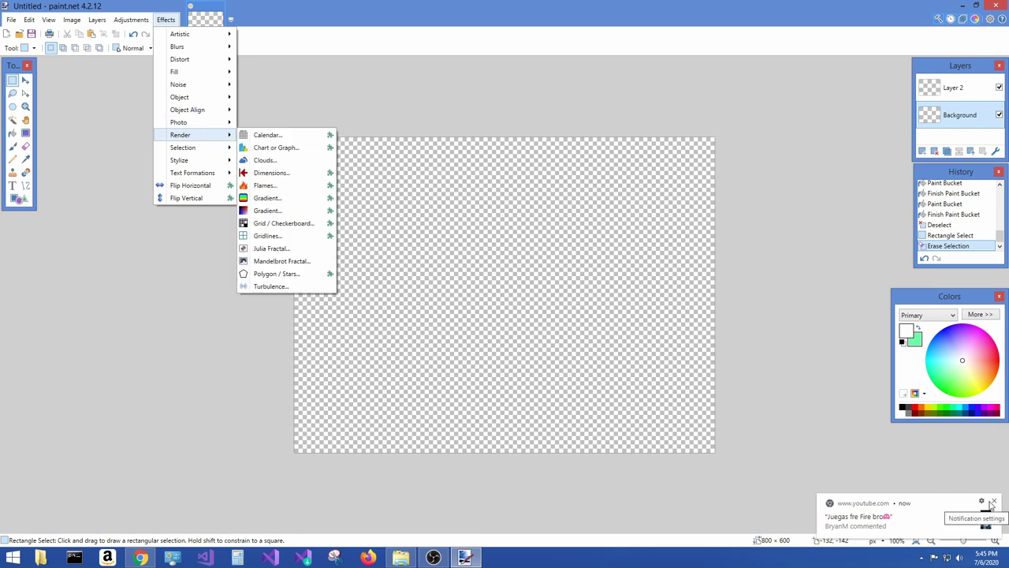
pyautogui.click(993, 502)
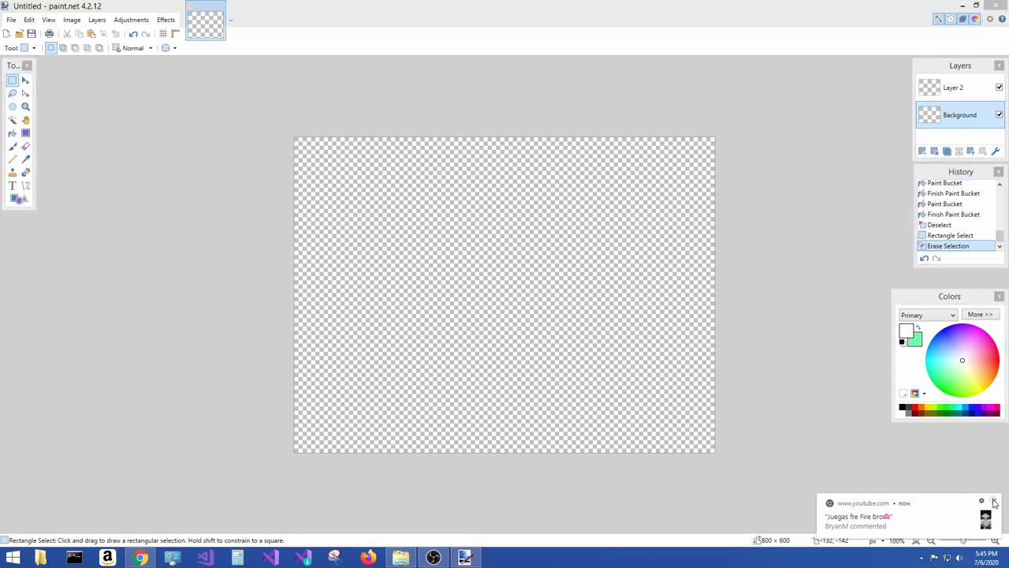
pyautogui.click(164, 21)
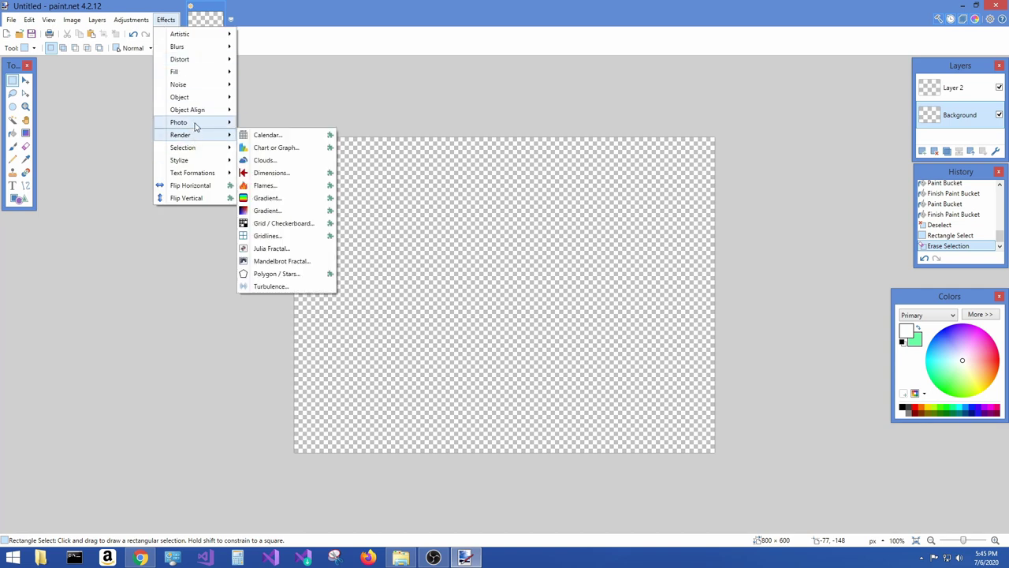
pyautogui.moveTo(179, 34)
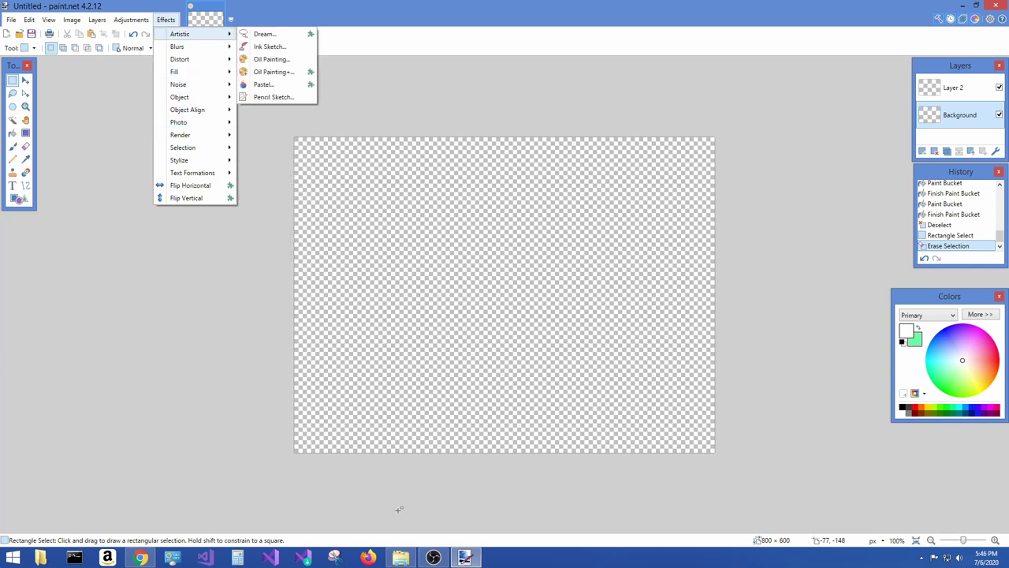
pyautogui.click(341, 5)
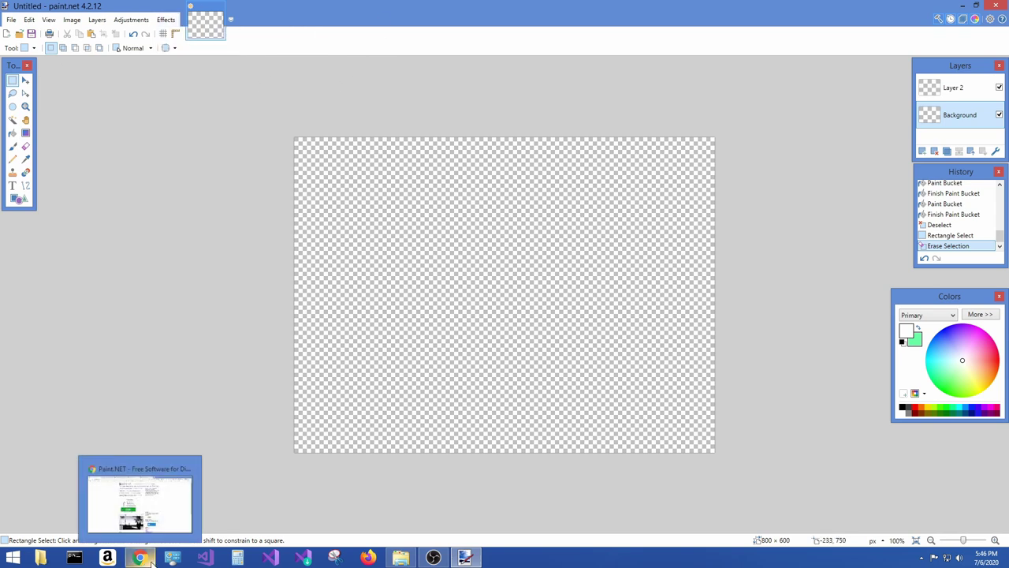
pyautogui.moveTo(140, 557)
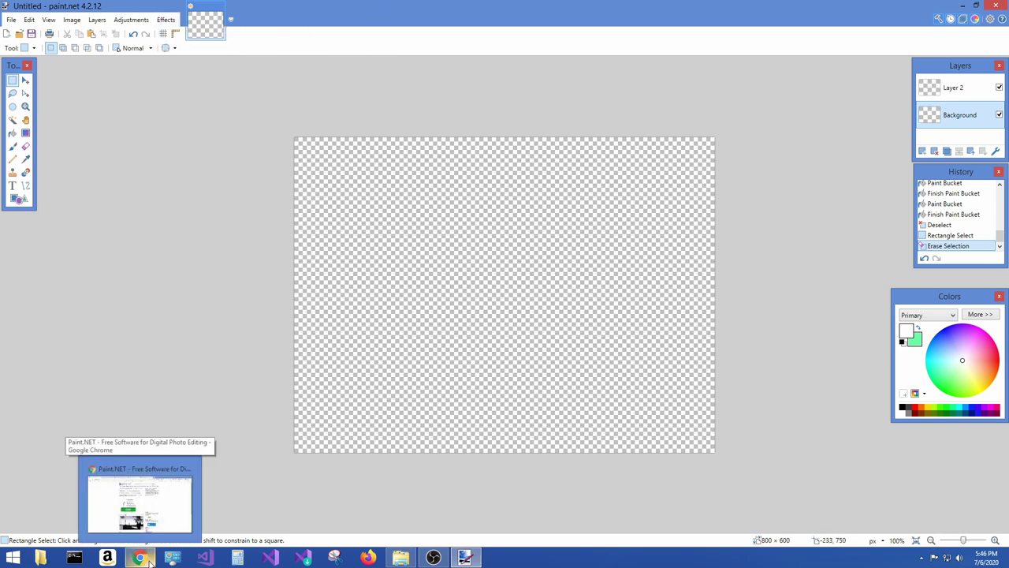
# Return Chrome to the getpaint.net homepage, briefly restoring and then hiding OBS
pyautogui.click(149, 561)
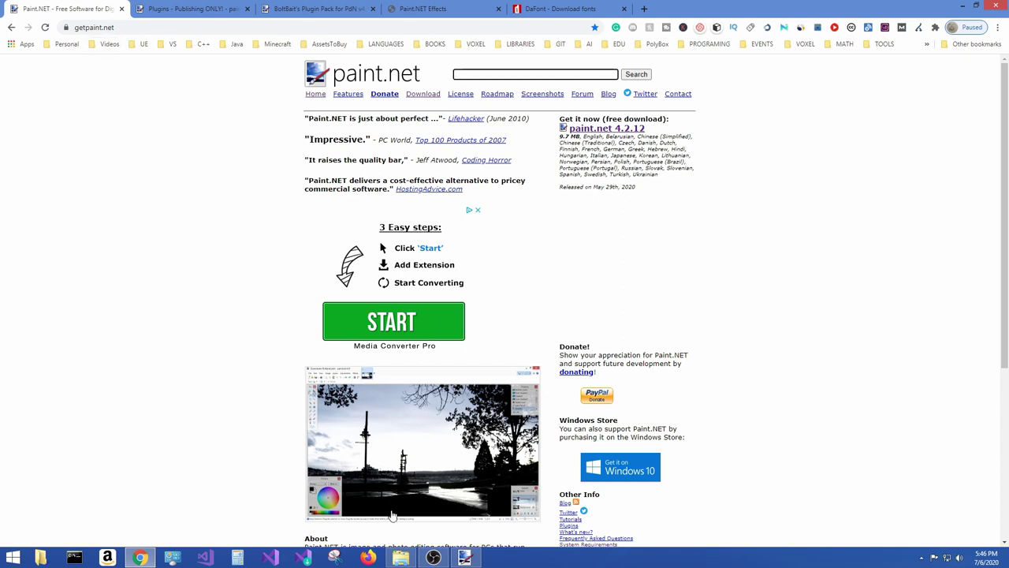
pyautogui.click(433, 557)
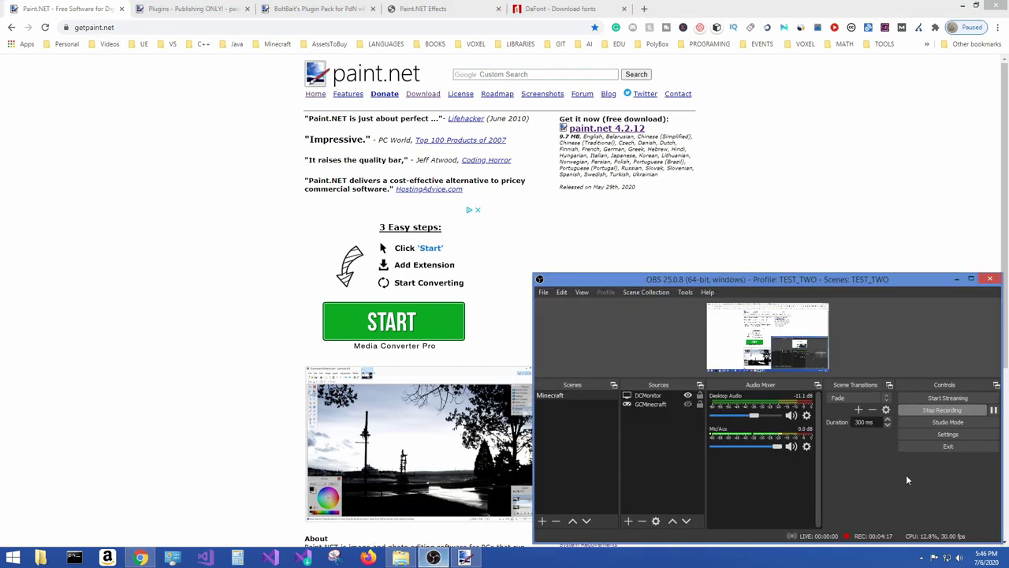
pyautogui.click(957, 279)
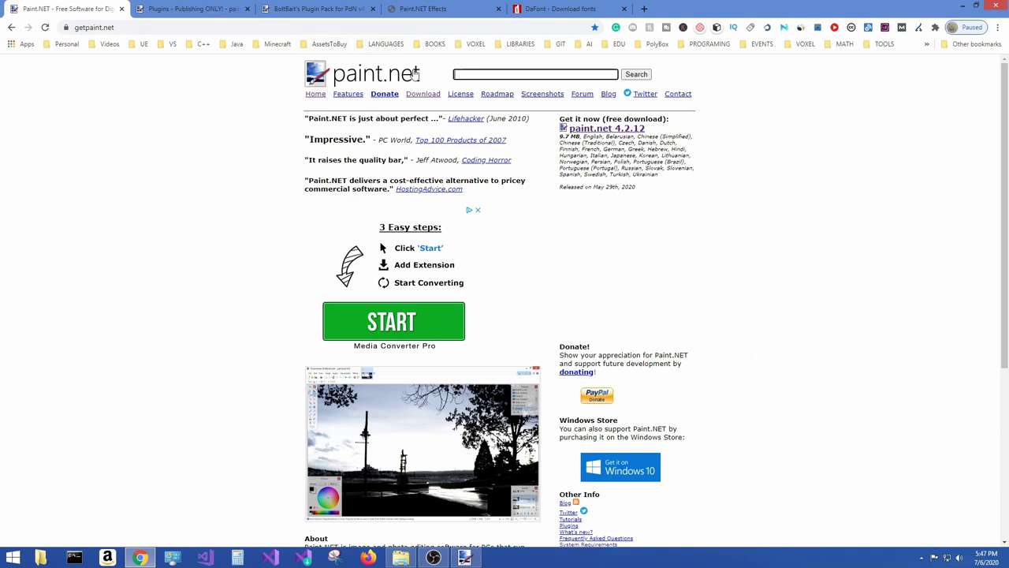
# Go from the paint.net Home and Download pages to the dotPDN free 4.2.12 download page
pyautogui.click(313, 96)
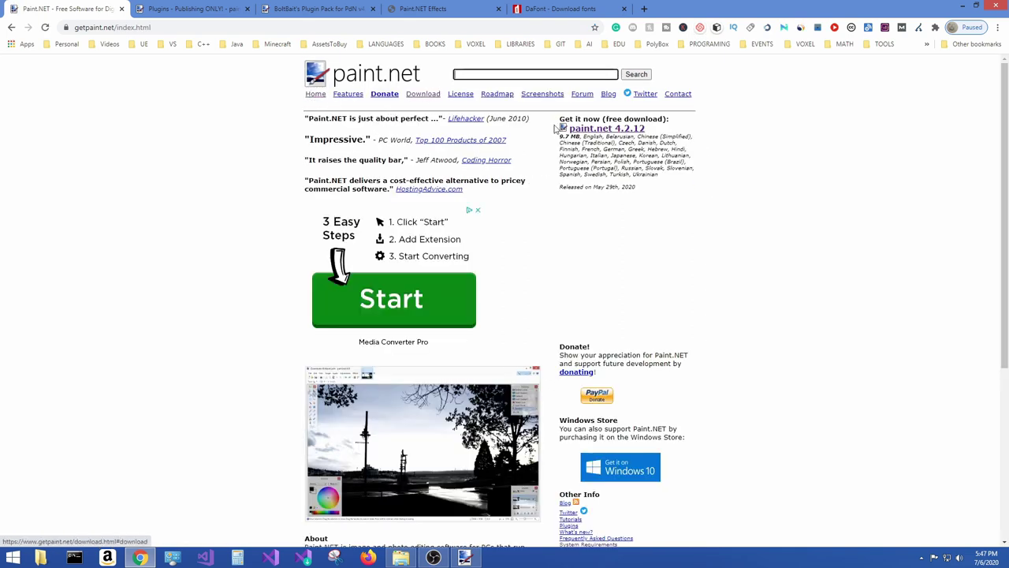
pyautogui.click(423, 94)
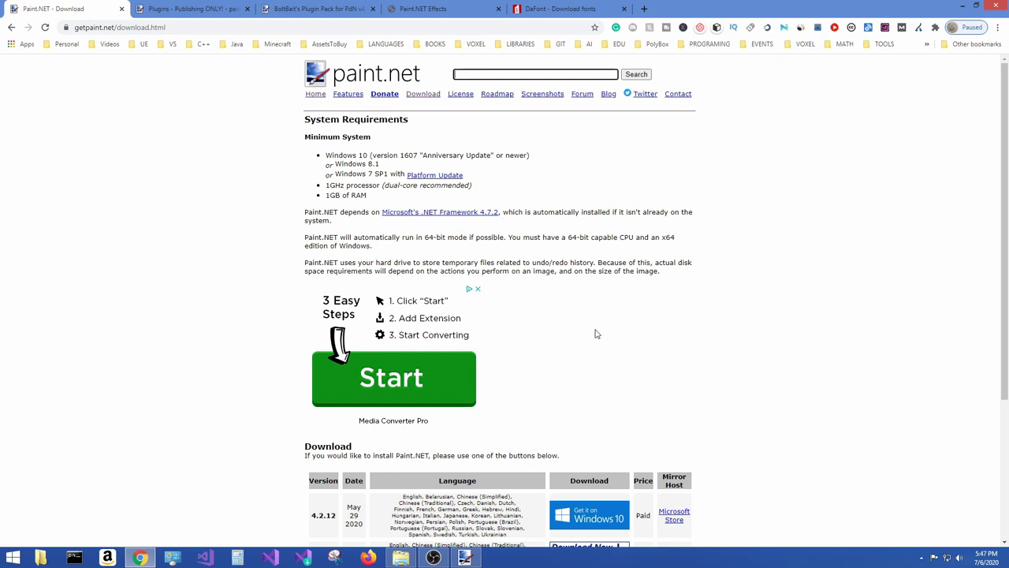
pyautogui.scroll(-1, 584, 319)
pyautogui.scroll(-1, 521, 300)
pyautogui.scroll(-1, 475, 287)
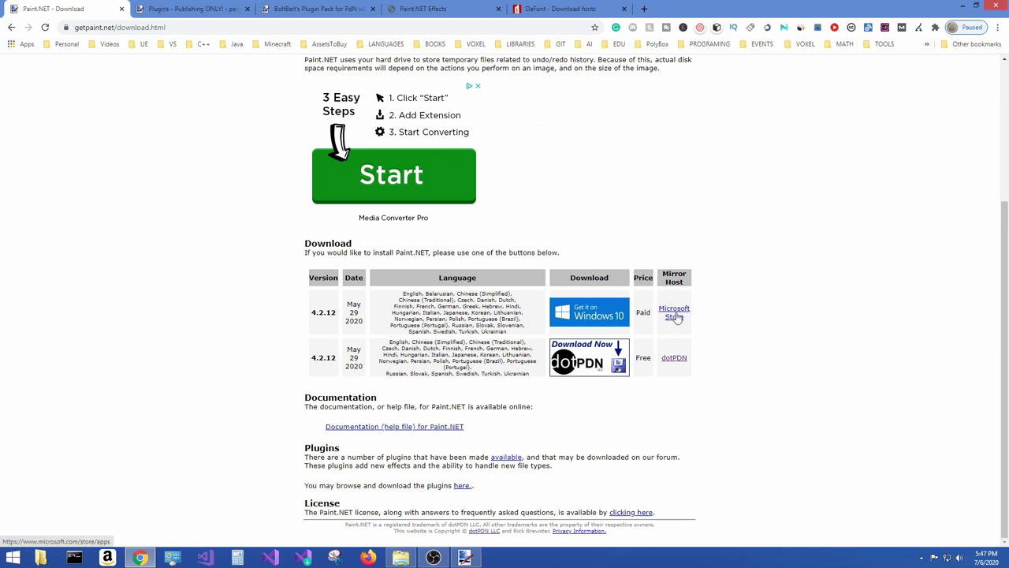
pyautogui.click(583, 361)
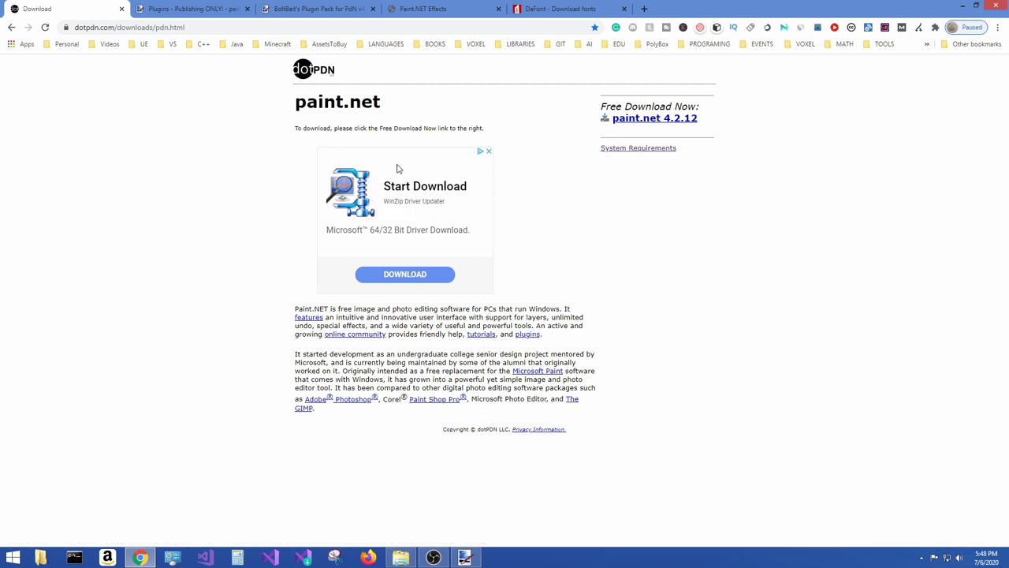
# Download the paint.net 4.2.12 install zip and open it to reveal the installer
pyautogui.click(652, 120)
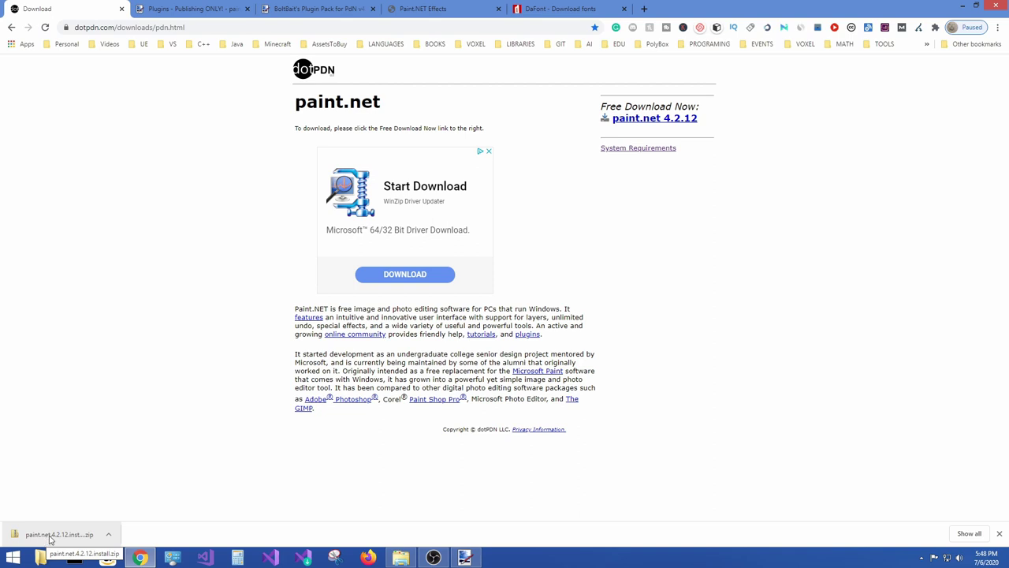
pyautogui.click(50, 538)
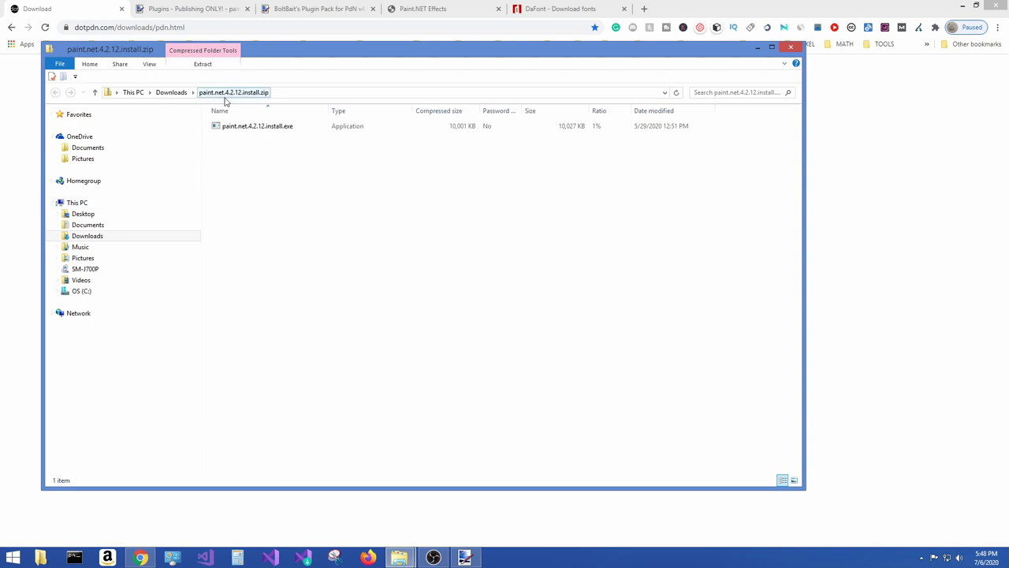
# Select paint.net.4.2.12.install.exe, then close the zip window and the dotPDN download tab
pyautogui.click(245, 131)
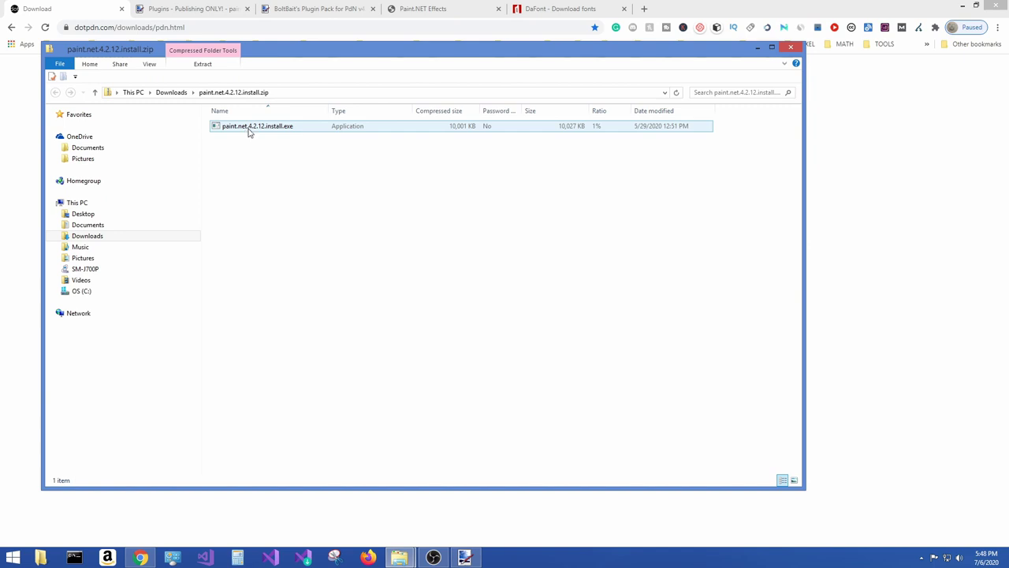
pyautogui.click(243, 144)
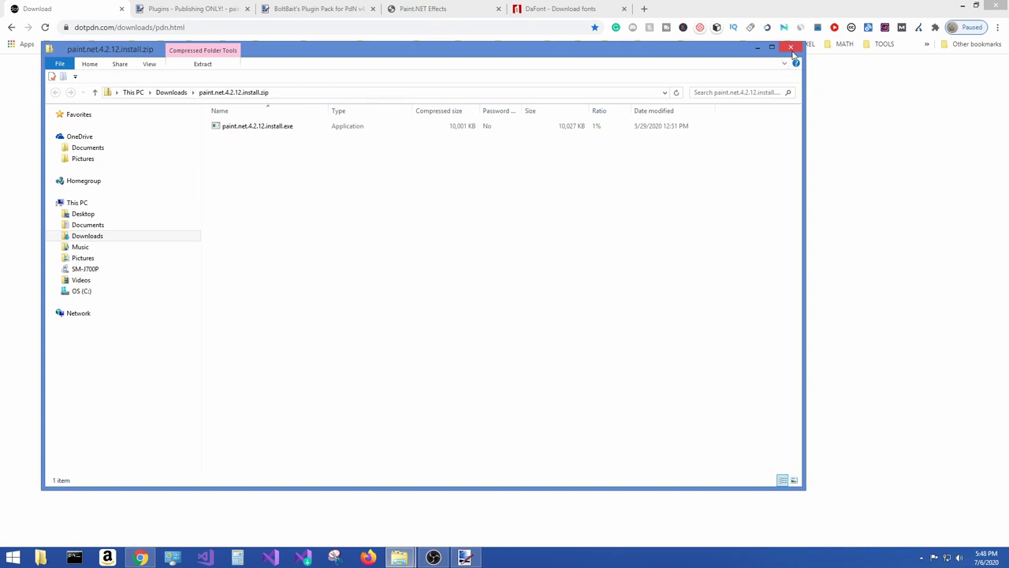
pyautogui.click(255, 131)
pyautogui.click(791, 48)
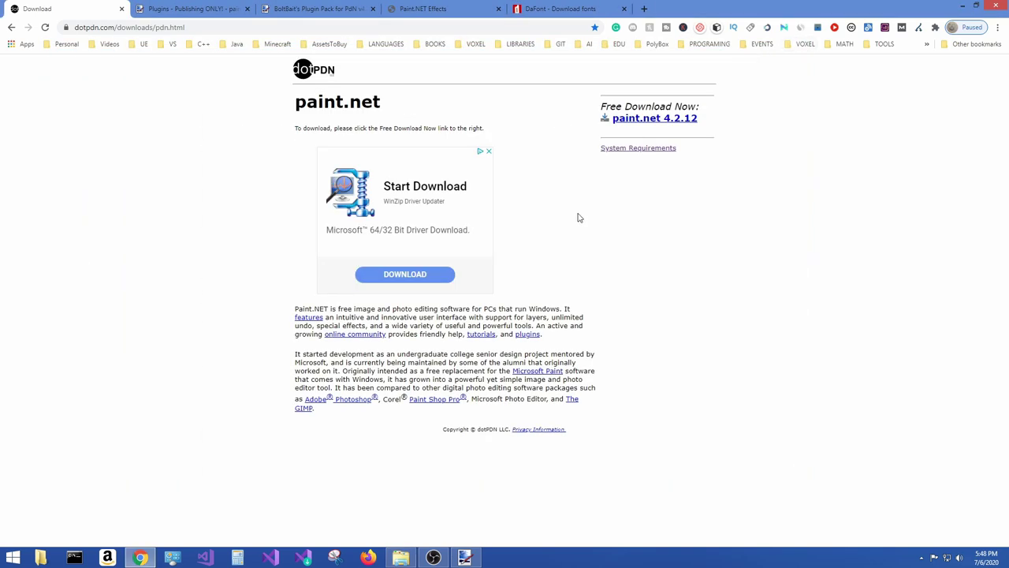
pyautogui.click(122, 9)
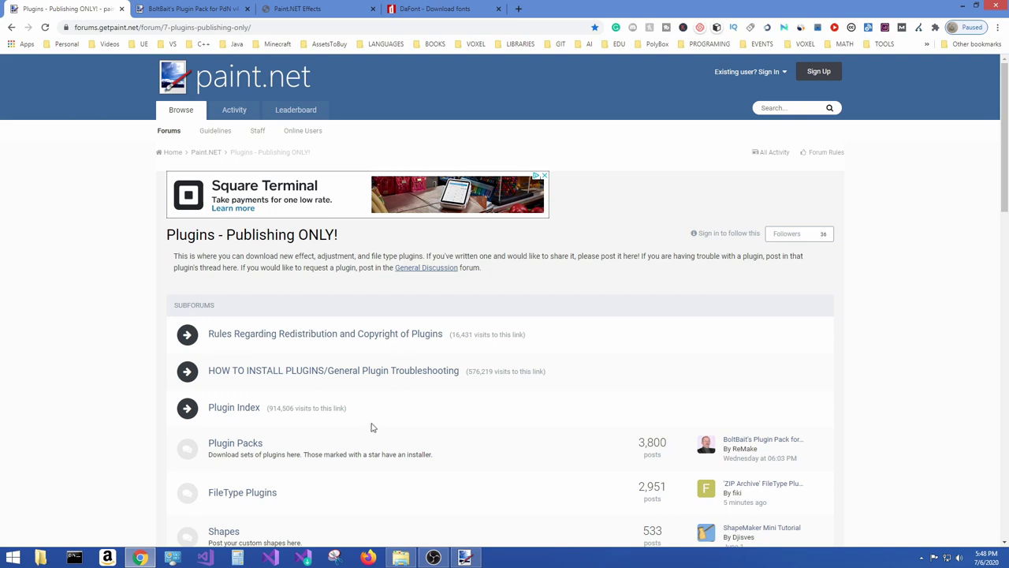
# In Paint.NET, use the Text tool to type 'LINK.COM' onto the canvas
pyautogui.click(465, 558)
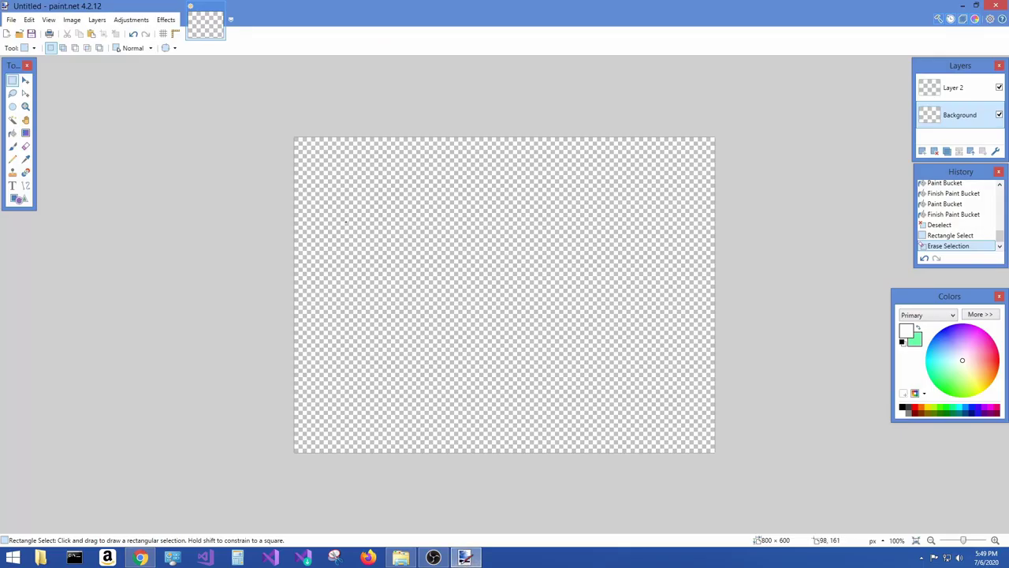
pyautogui.moveTo(372, 264); pyautogui.dragTo(373, 265)
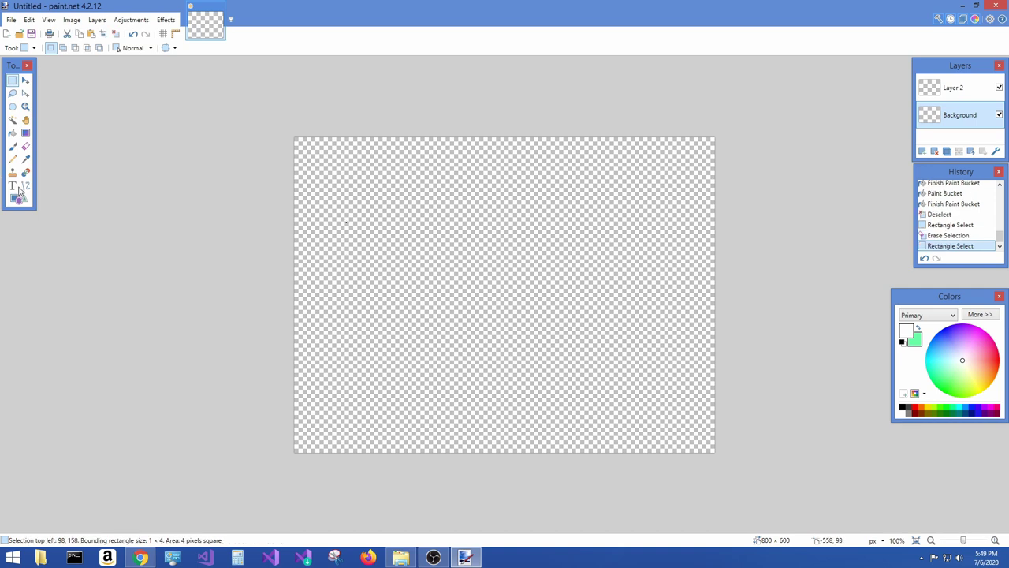
pyautogui.click(13, 186)
pyautogui.click(354, 222)
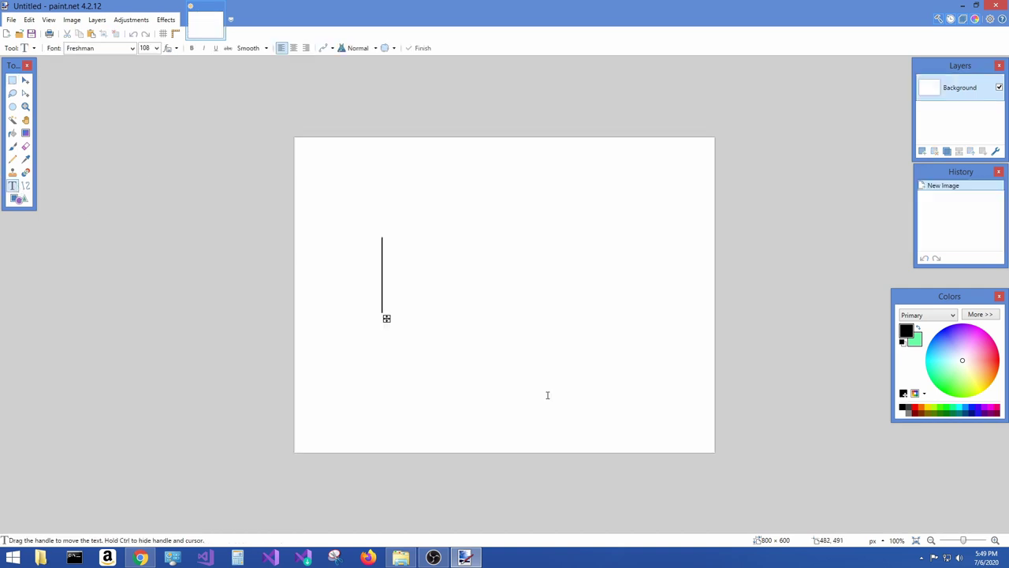
pyautogui.write('LINK')
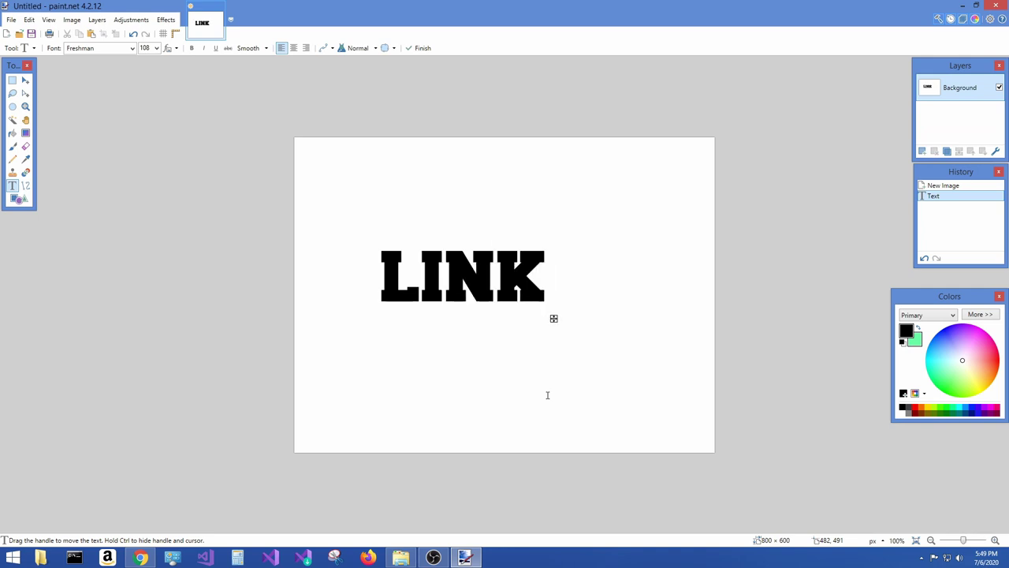
pyautogui.write('.C')
pyautogui.write('O')
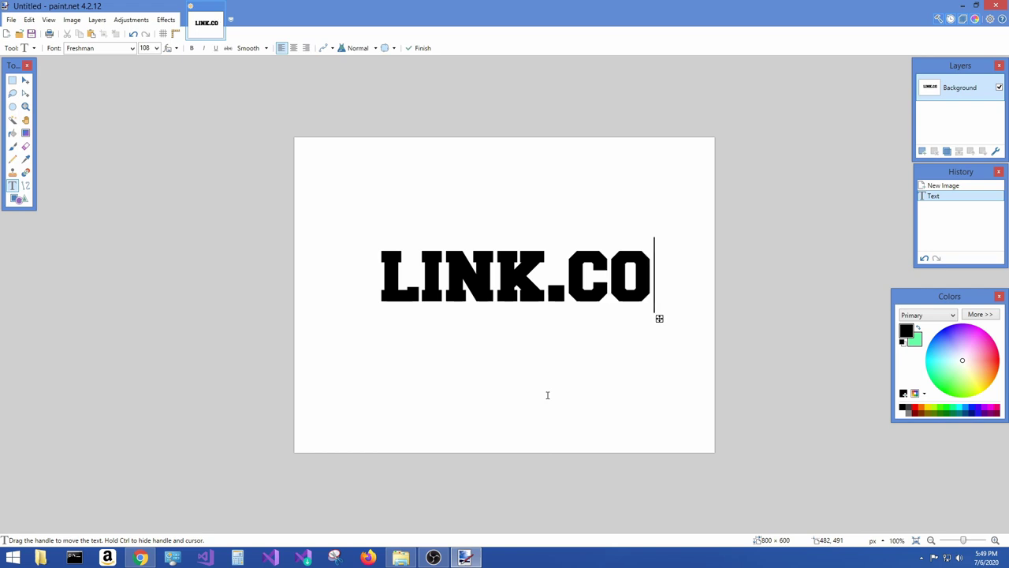
pyautogui.write('M')
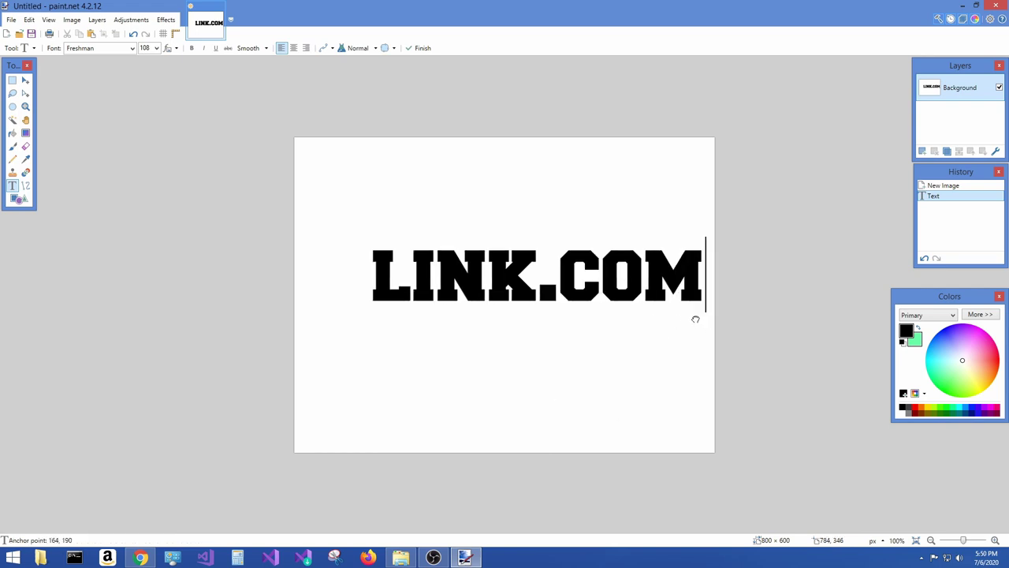
# Shift the text left and insert 'TYRU' between LINK and .COM
pyautogui.moveTo(708, 319); pyautogui.dragTo(663, 332)
pyautogui.click(489, 300)
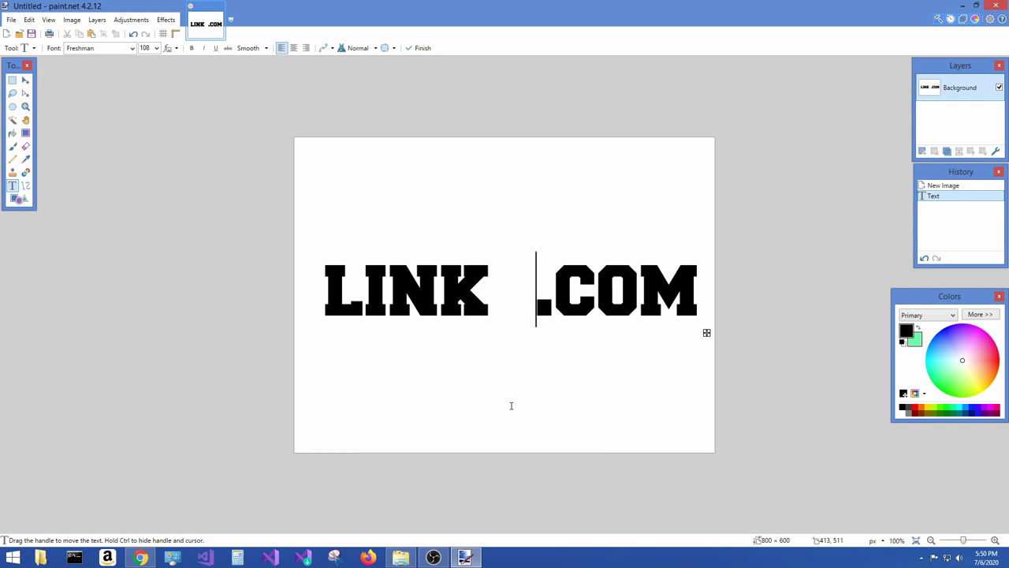
pyautogui.write('TYR')
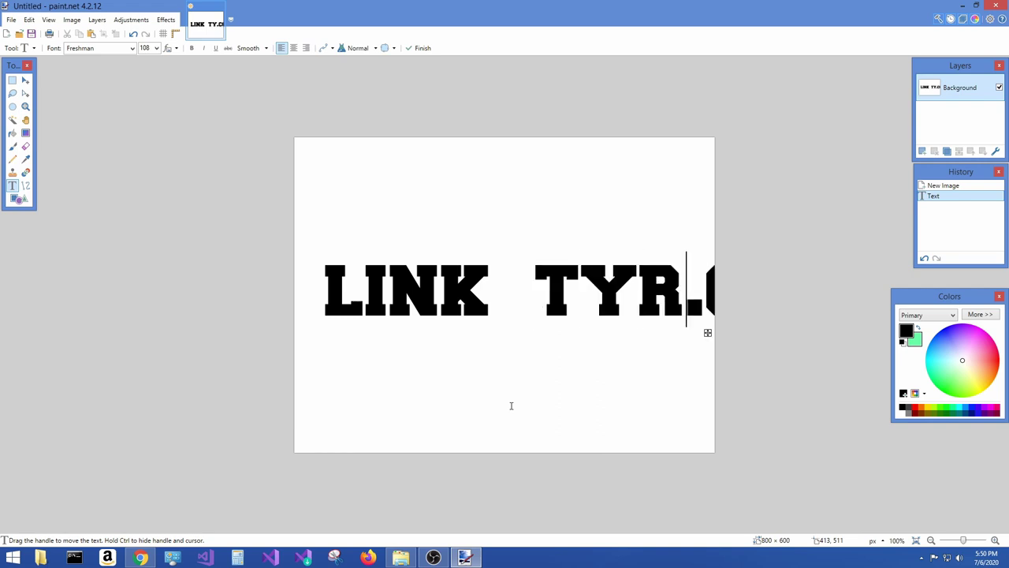
pyautogui.write('U')
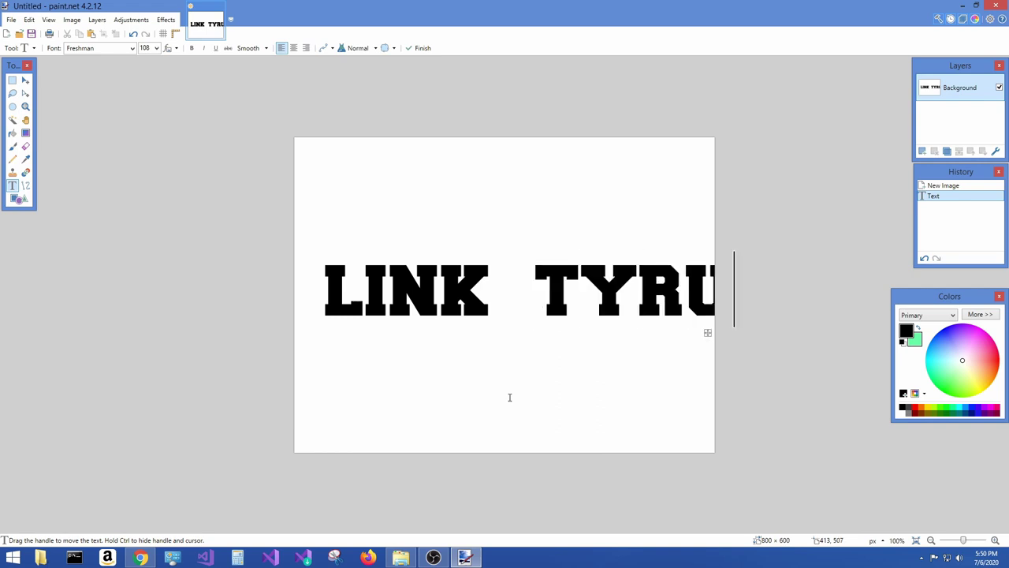
pyautogui.click(130, 19)
pyautogui.press('Escape')
# Set the text size to 72 and nudge the LINK TYRU.COM block left to fit
pyautogui.click(156, 48)
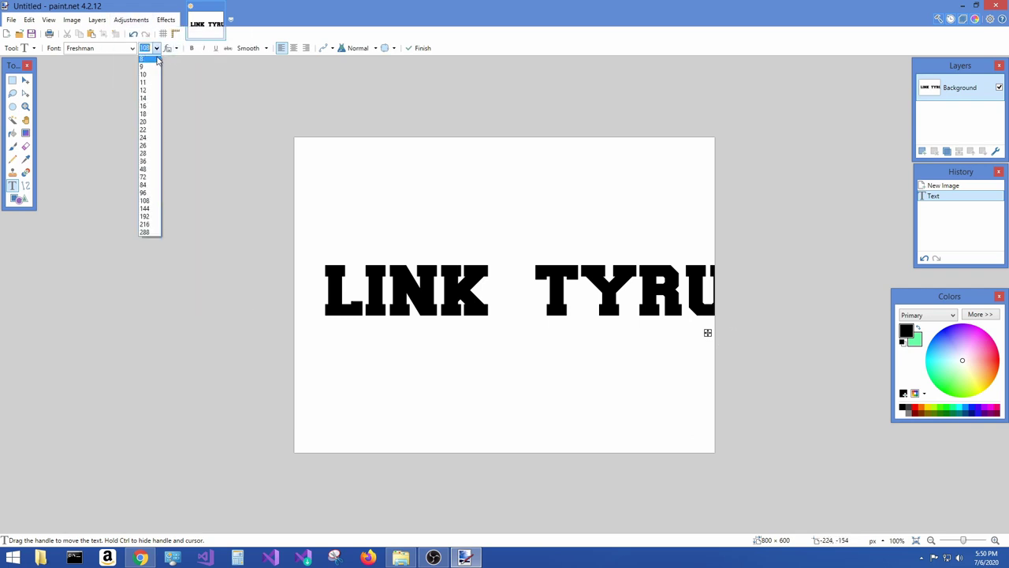
pyautogui.click(150, 177)
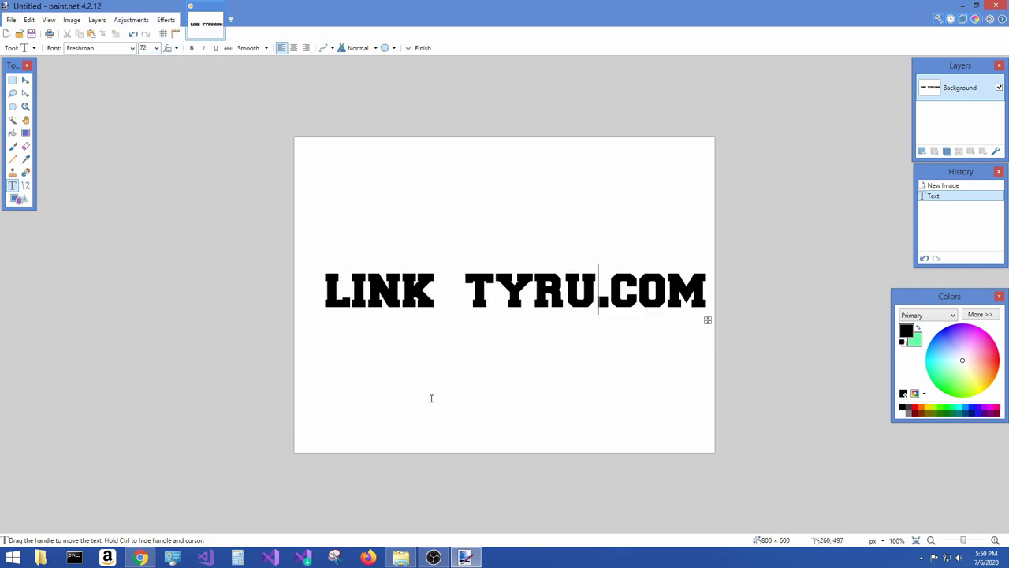
pyautogui.moveTo(708, 321); pyautogui.dragTo(696, 319)
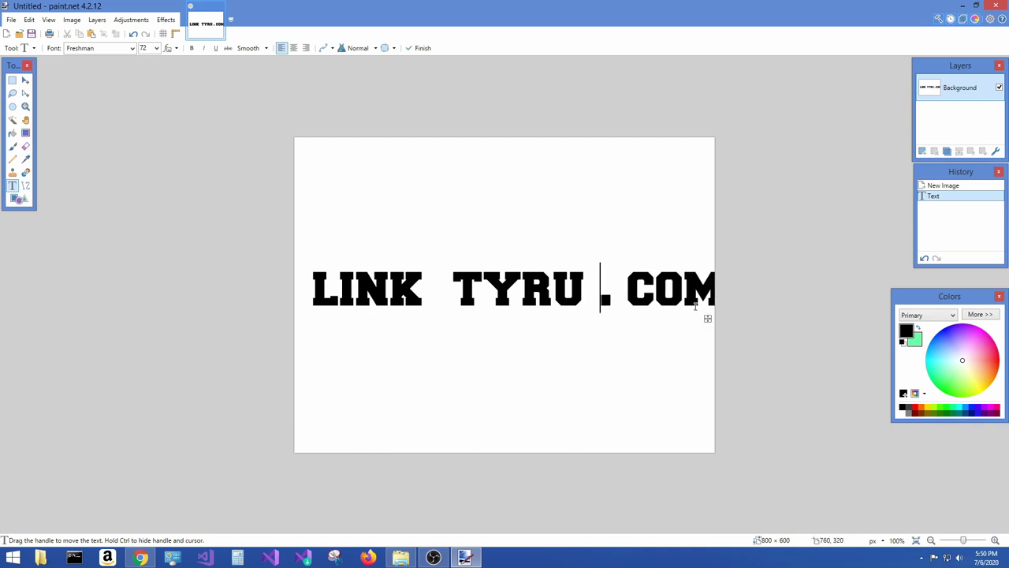
pyautogui.moveTo(707, 319); pyautogui.dragTo(695, 321)
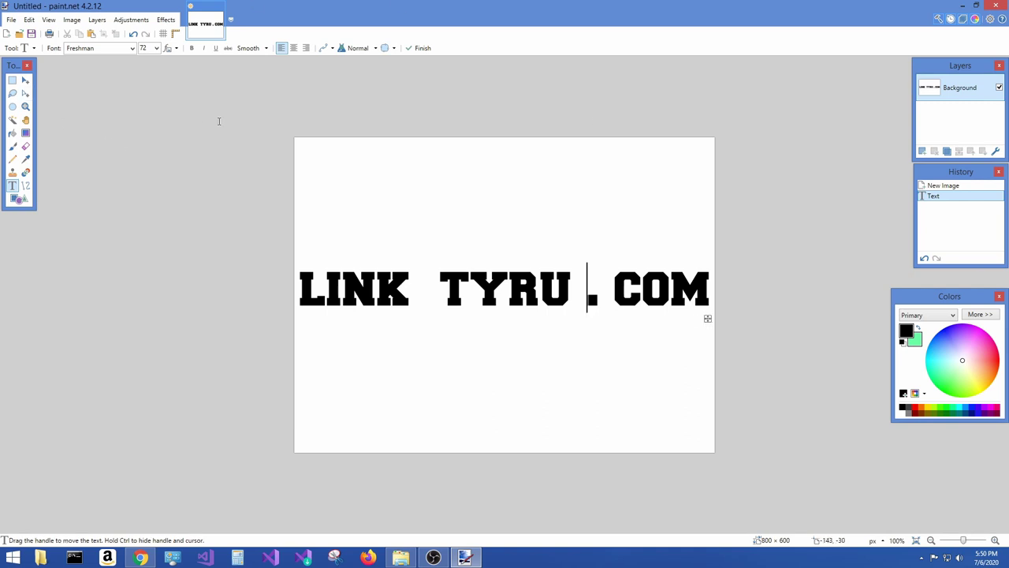
pyautogui.hotkey('alt', 'c')
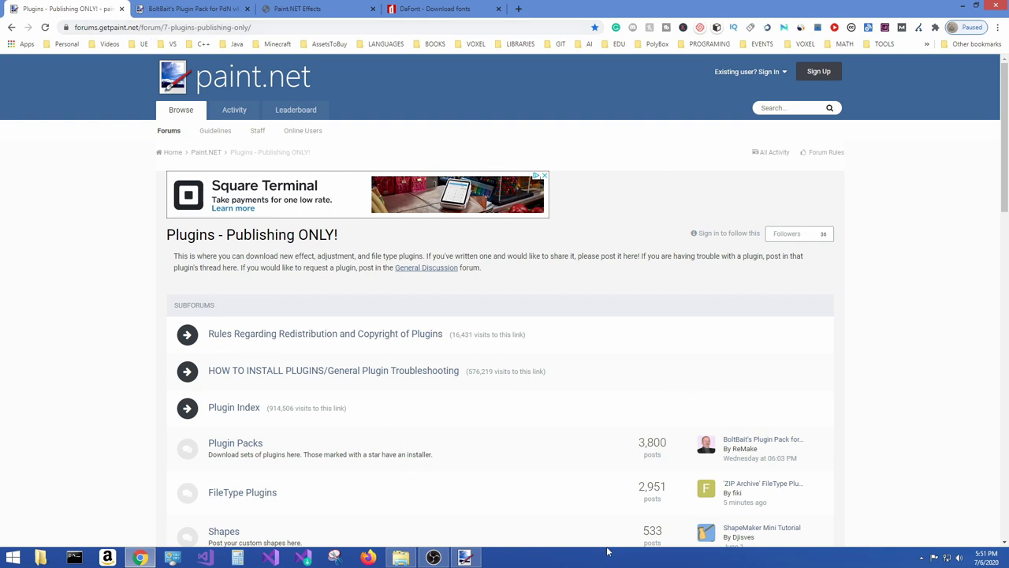
# Bring Paint.NET back in front, showing the canvas erased to transparency
pyautogui.click(465, 558)
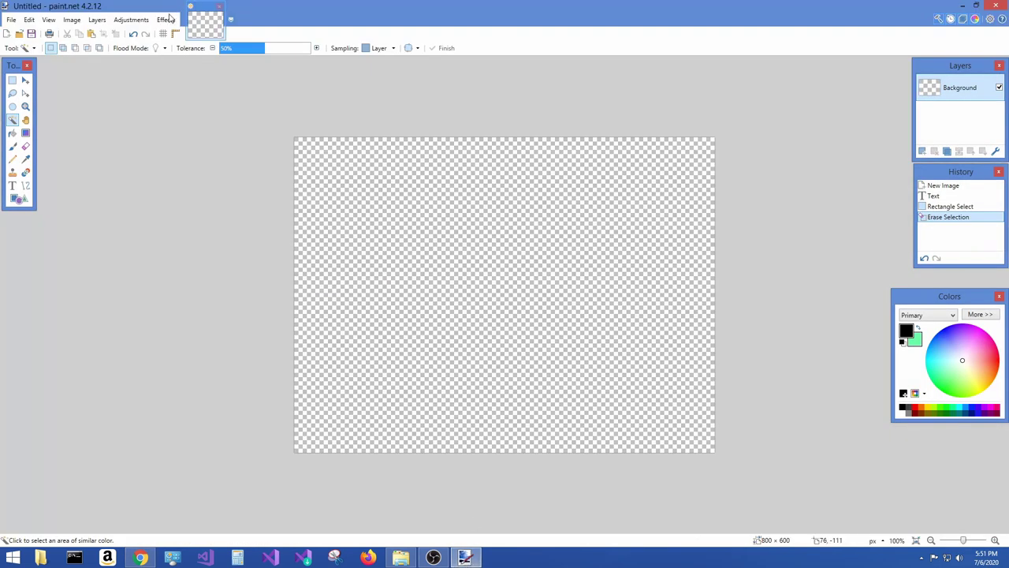
# Browse the Effects, Adjustments and Edit menus, then return to the Chrome plugins forum
pyautogui.click(166, 19)
pyautogui.moveTo(131, 20)
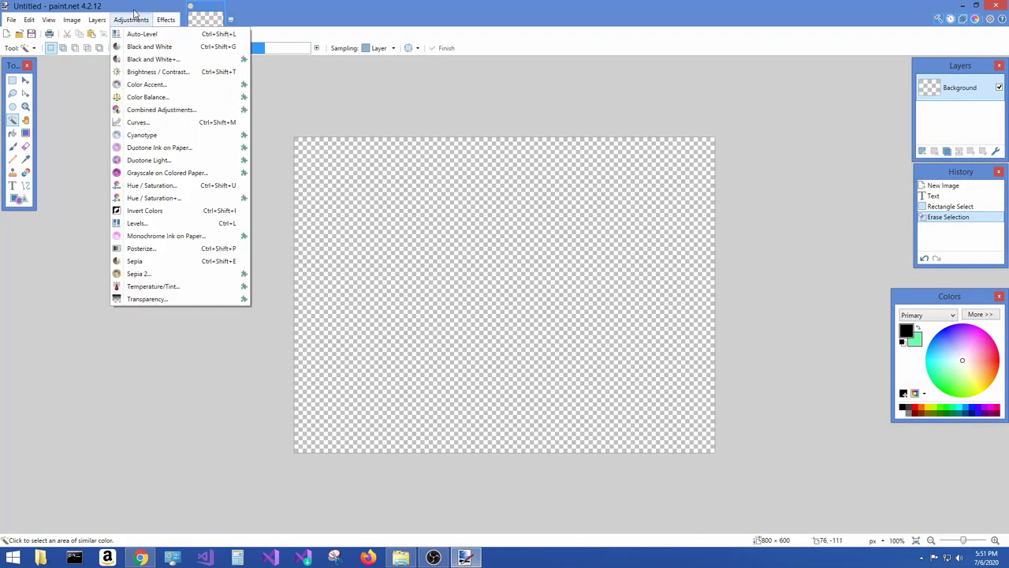
pyautogui.click(131, 19)
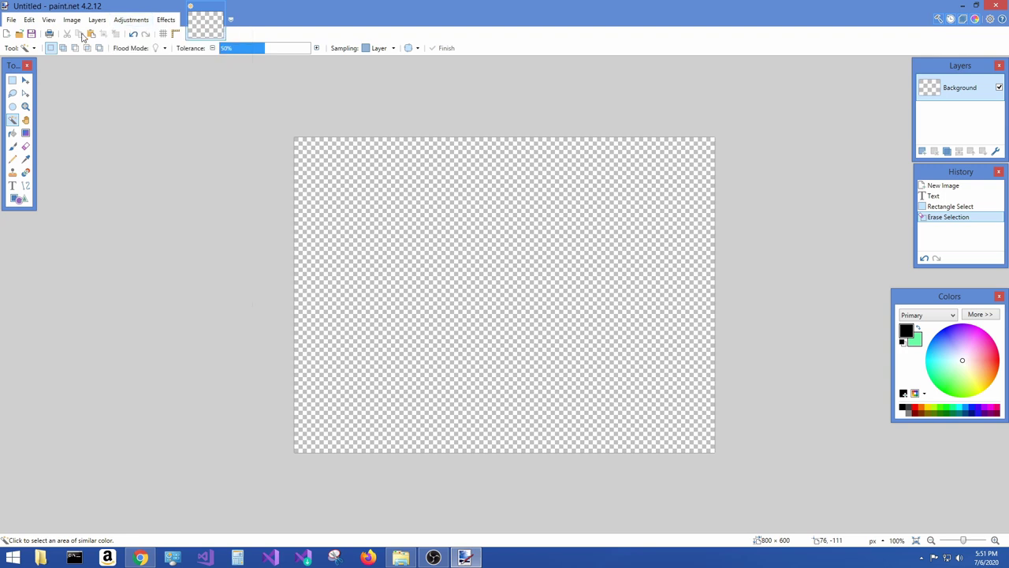
pyautogui.click(97, 19)
pyautogui.click(29, 18)
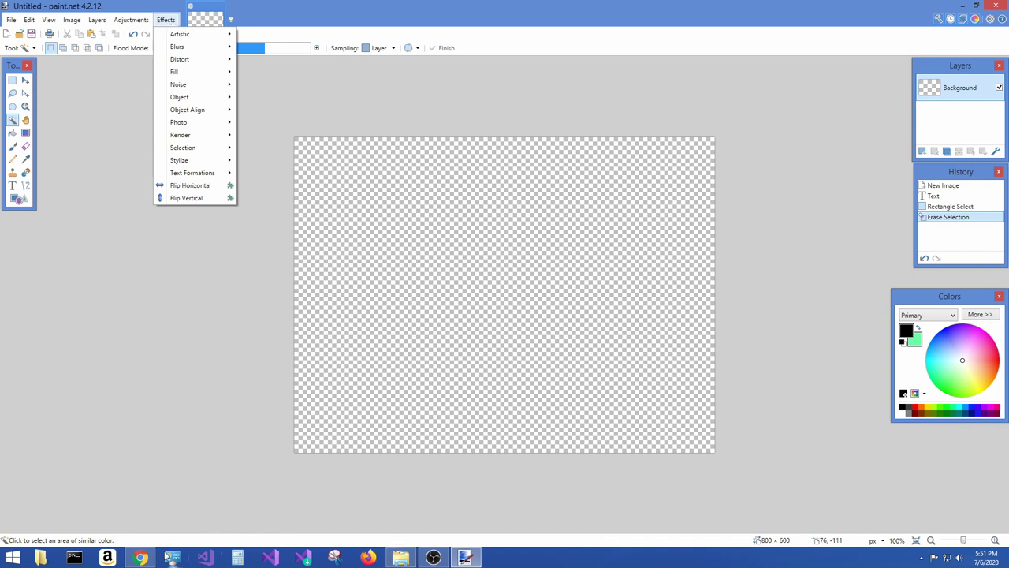
pyautogui.click(141, 557)
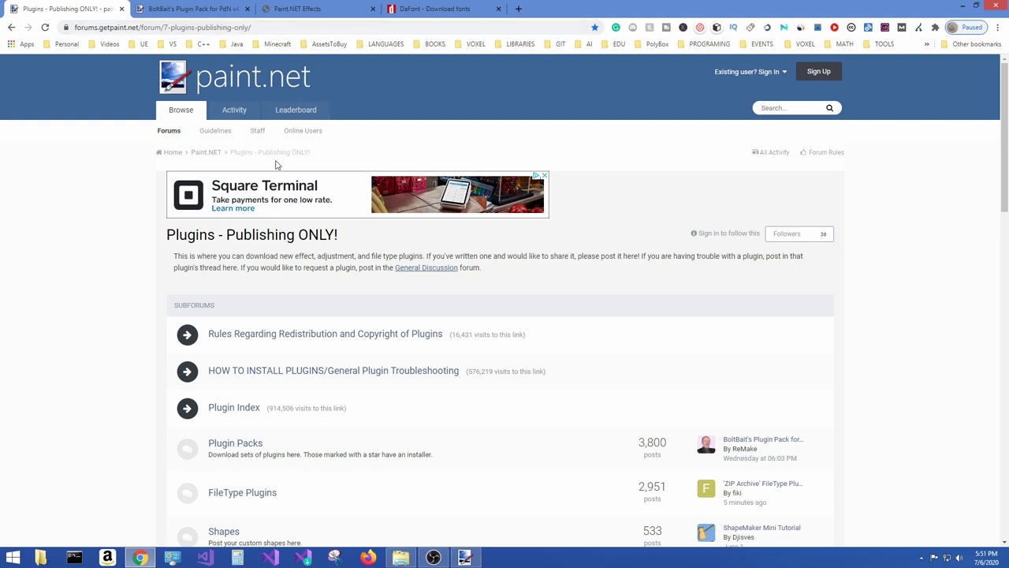
pyautogui.scroll(-1, 529, 384)
pyautogui.scroll(-1, 529, 370)
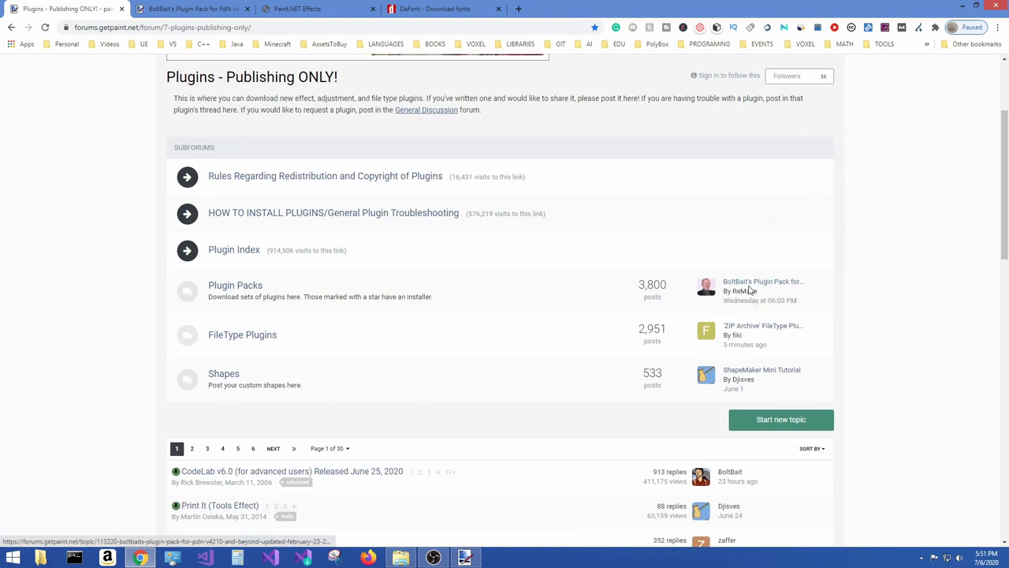
pyautogui.scroll(-1, 243, 377)
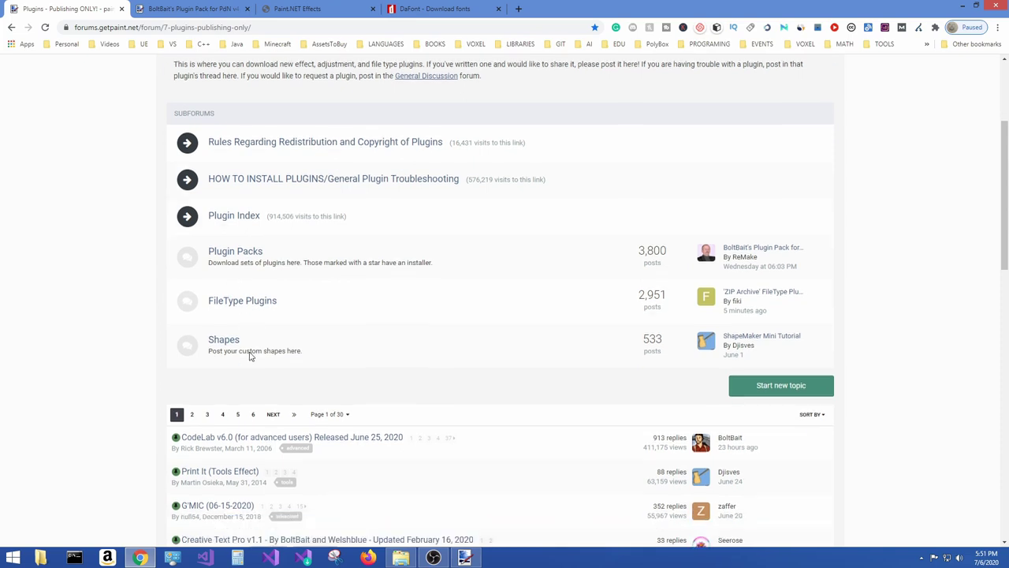
pyautogui.scroll(-2, 247, 354)
pyautogui.scroll(4, 741, 185)
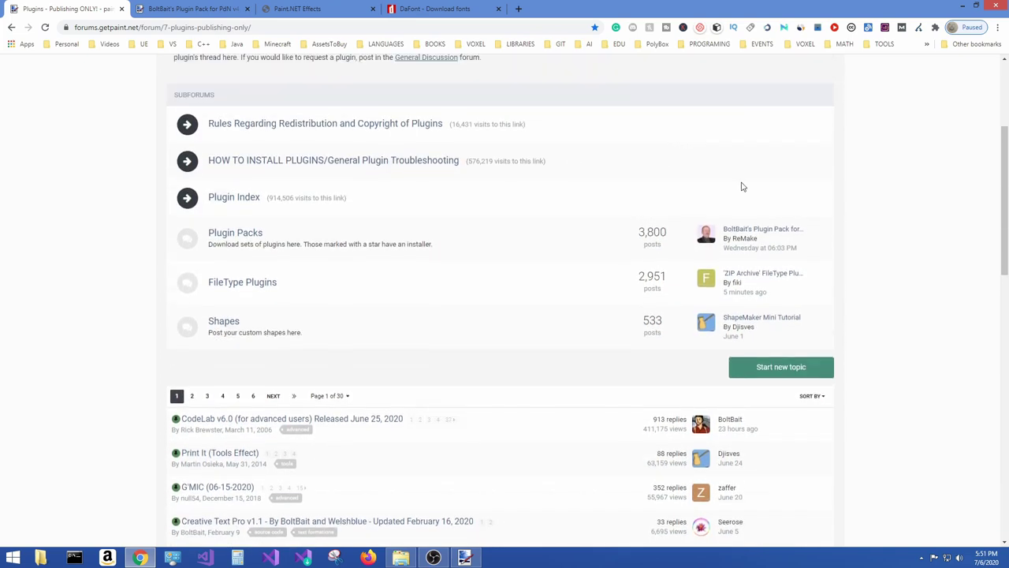
pyautogui.scroll(-2, 318, 253)
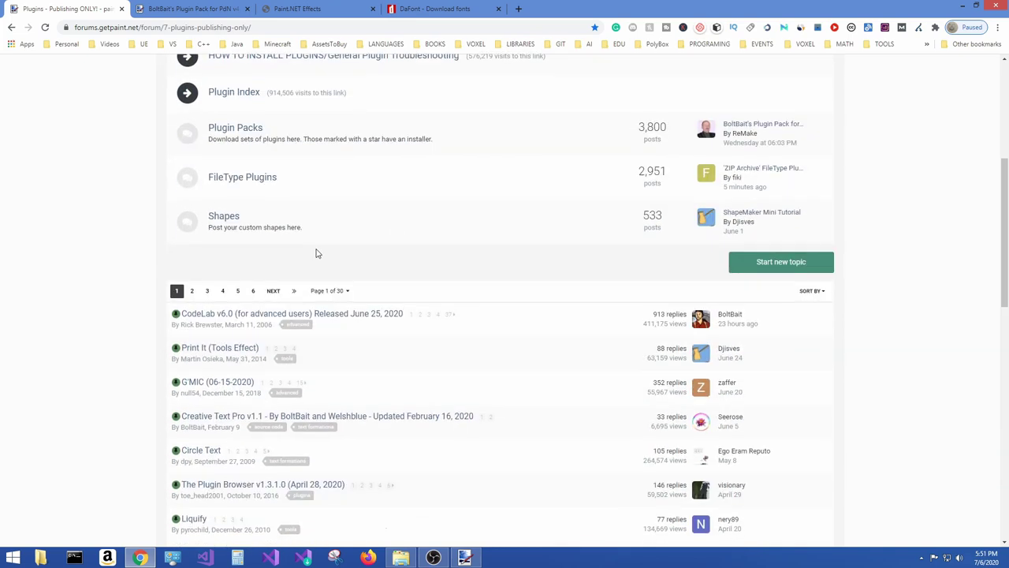
pyautogui.scroll(-1, 252, 316)
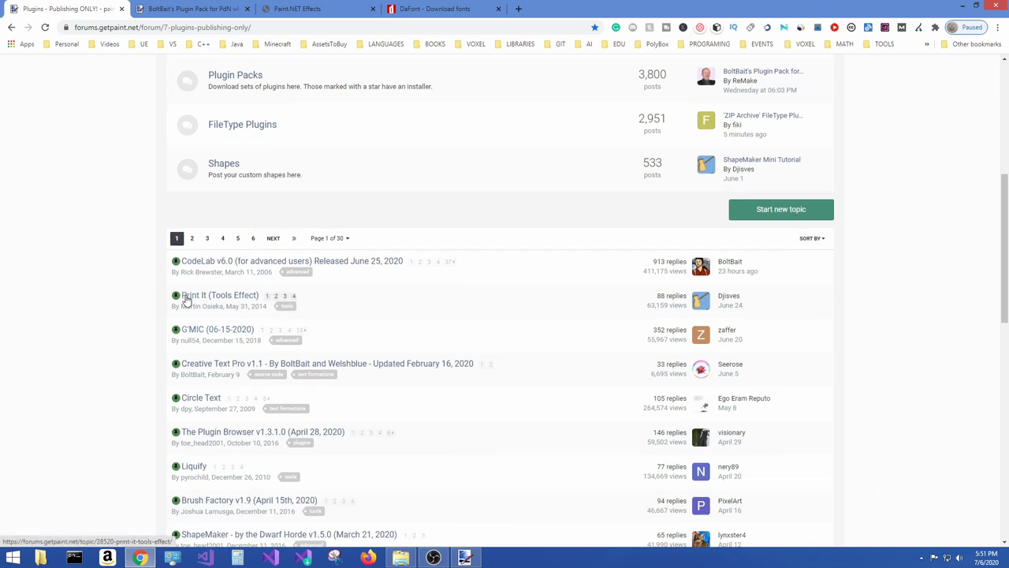
pyautogui.scroll(-1, 325, 207)
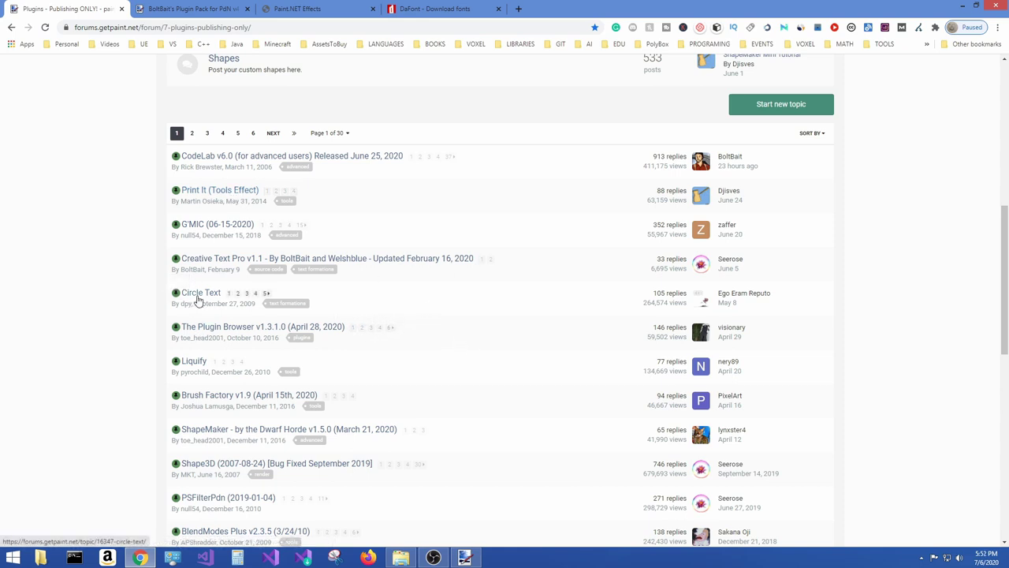
pyautogui.scroll(-2, 219, 332)
pyautogui.scroll(-2, 217, 338)
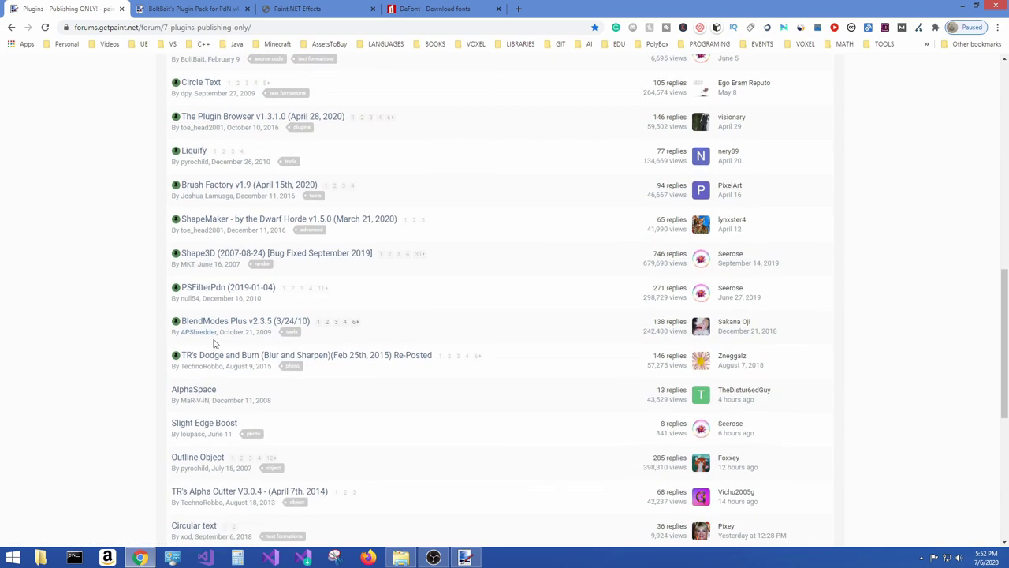
pyautogui.scroll(2, 210, 386)
pyautogui.scroll(2, 222, 362)
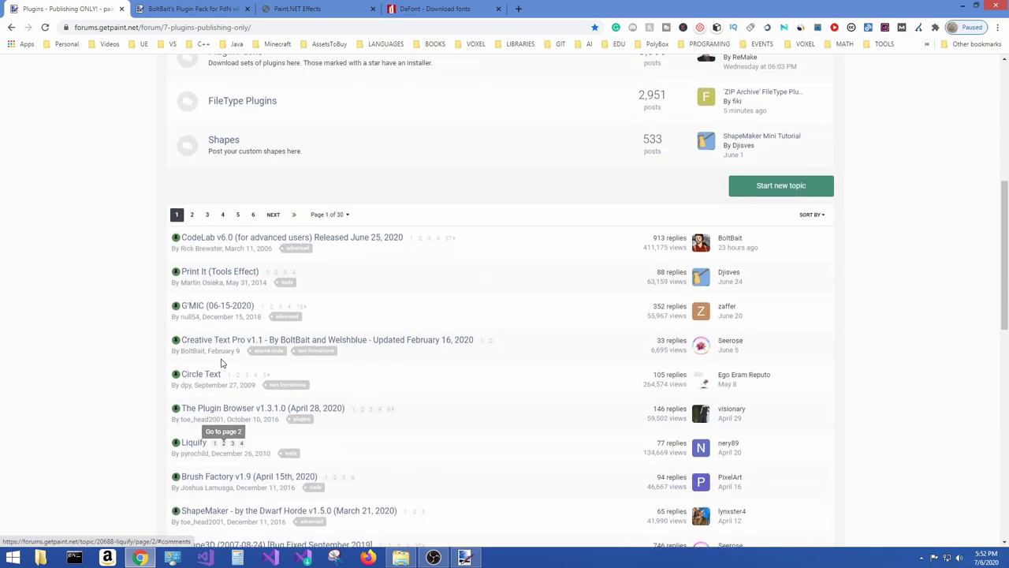
pyautogui.scroll(2, 304, 331)
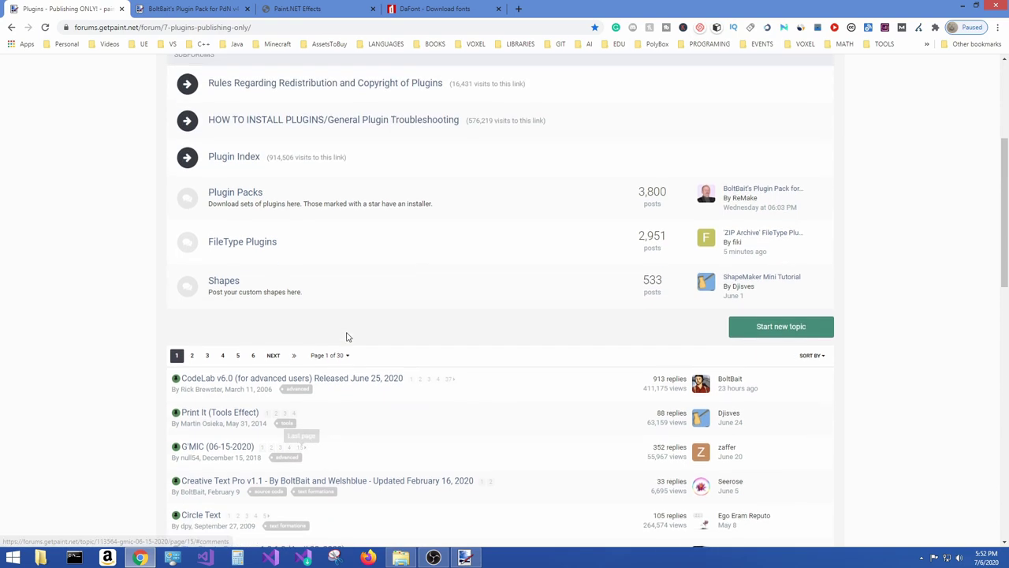
pyautogui.scroll(1, 347, 337)
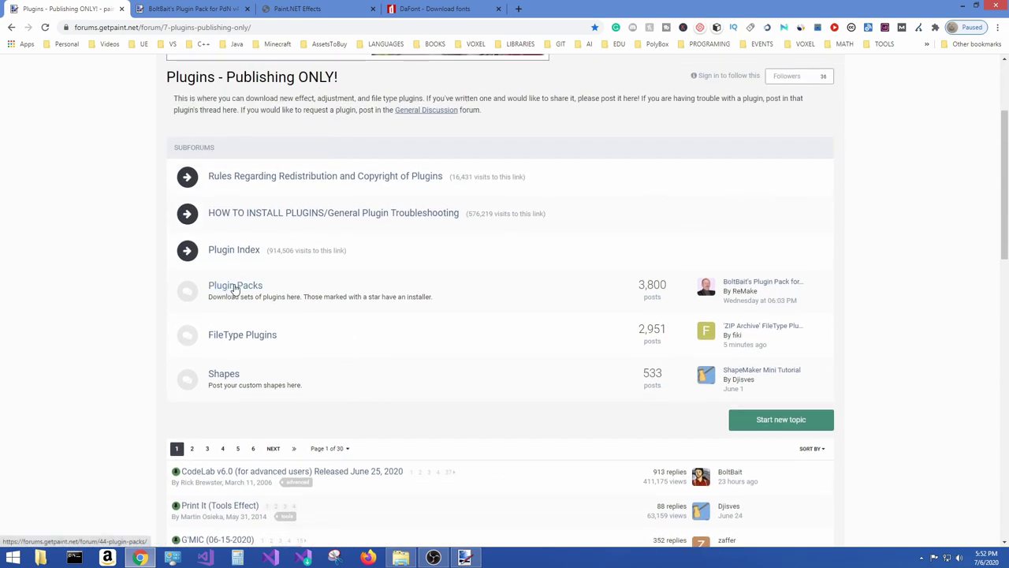
# Download BoltBaitPack50.zip from the BoltBait's Plugin Pack topic and open the archive
pyautogui.click(233, 291)
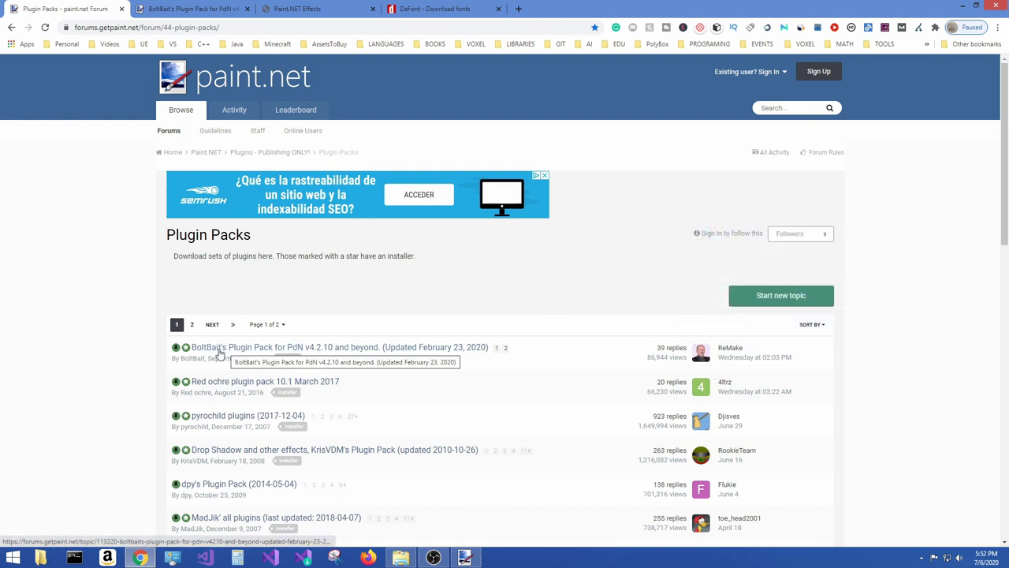
pyautogui.click(221, 348)
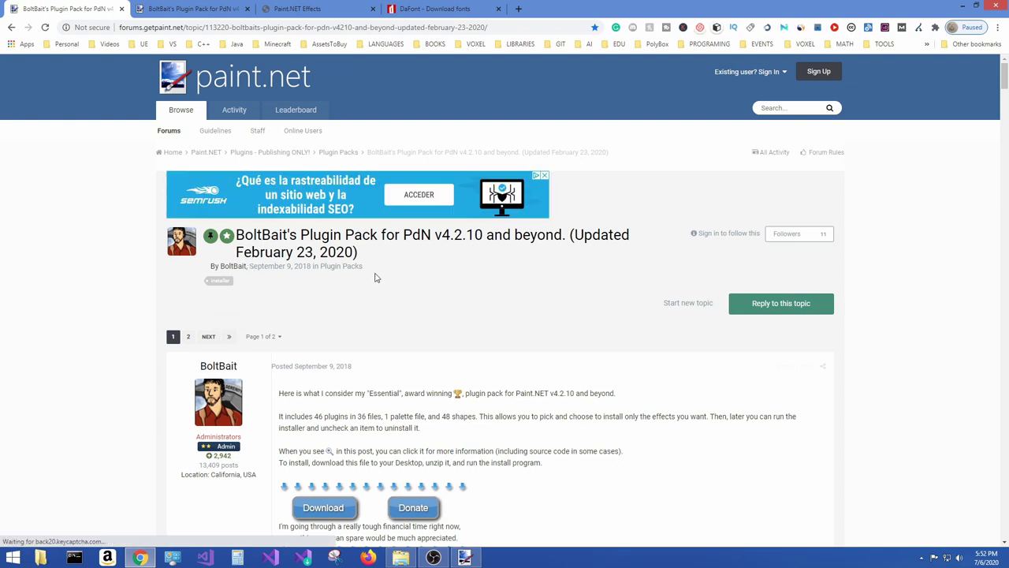
pyautogui.scroll(-2, 371, 280)
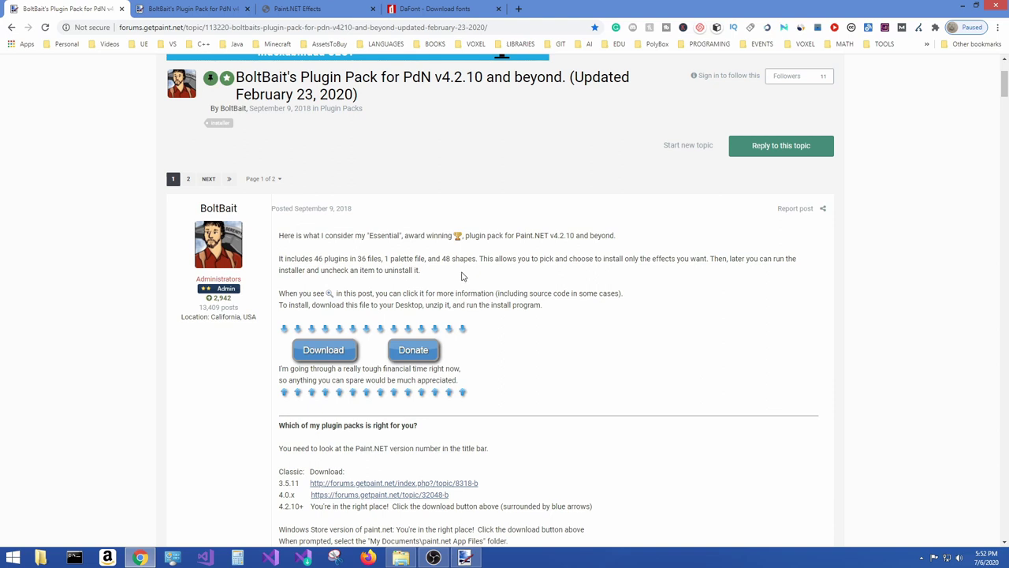
pyautogui.moveTo(458, 295)
pyautogui.scroll(-1, 457, 295)
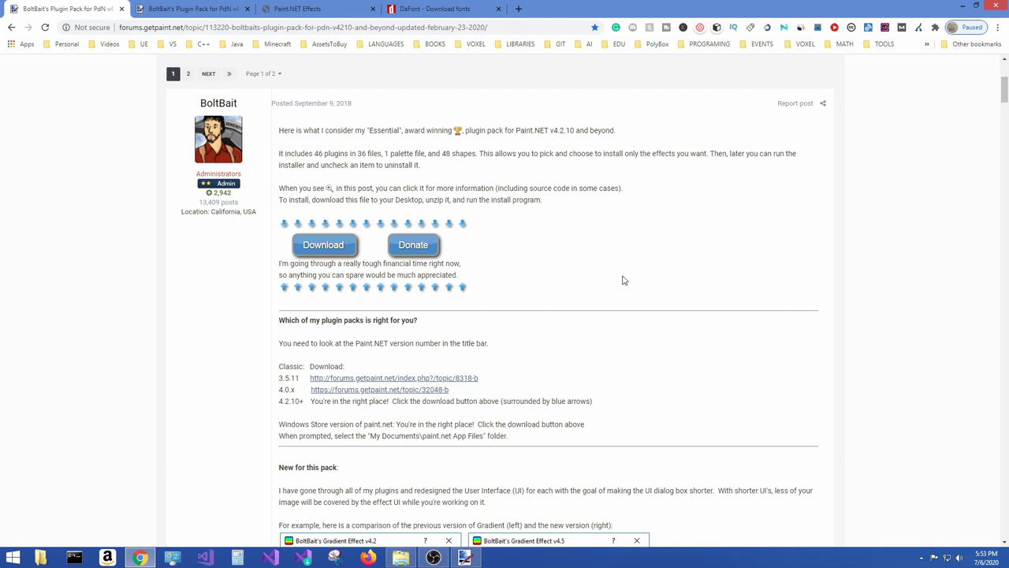
pyautogui.click(323, 246)
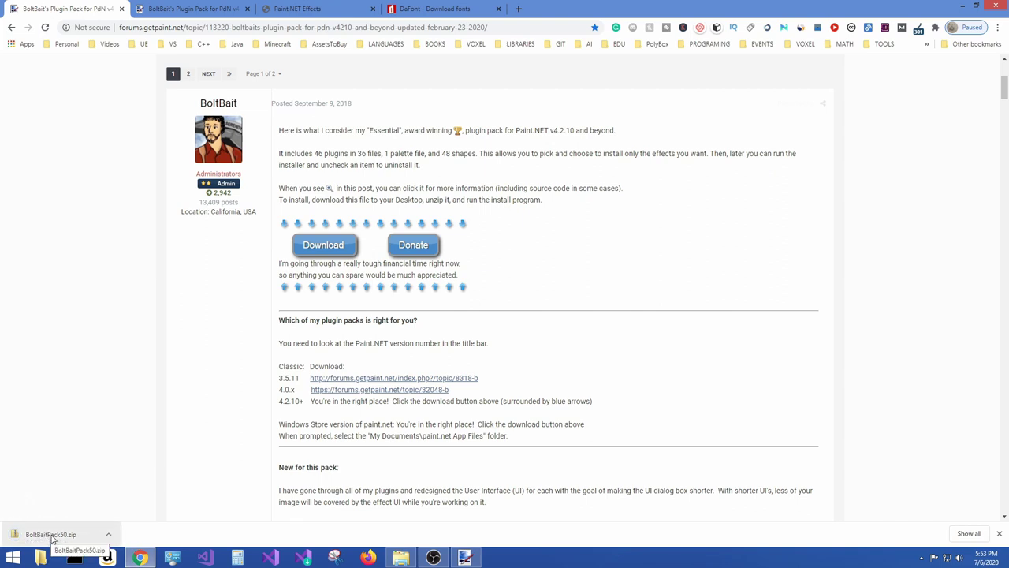
pyautogui.click(52, 536)
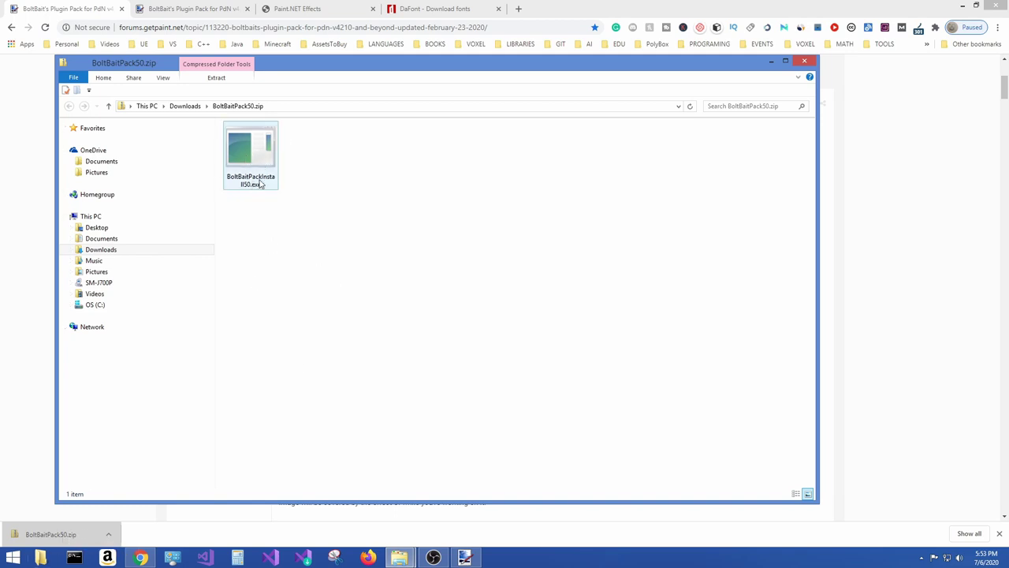
pyautogui.click(233, 160)
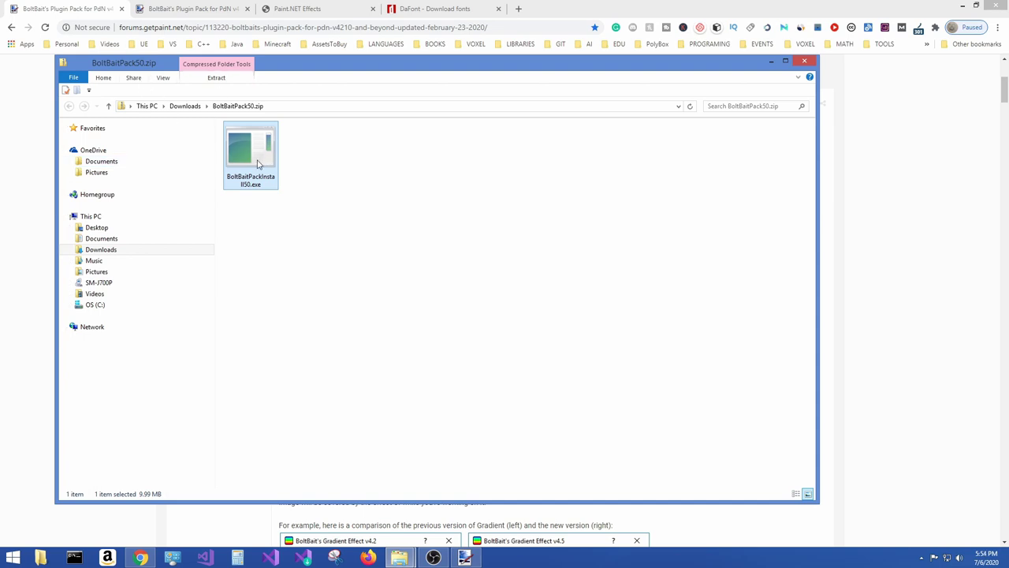
pyautogui.click(805, 63)
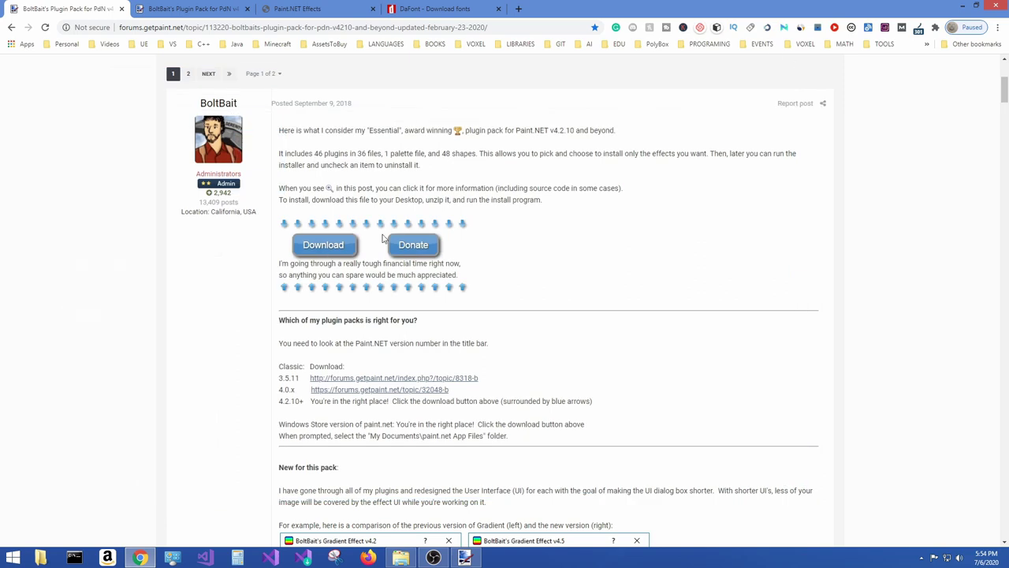
# Look through Paint.NET's Adjustments menu, then return to BoltBait's Plugin Pack topic in Chrome
pyautogui.click(466, 557)
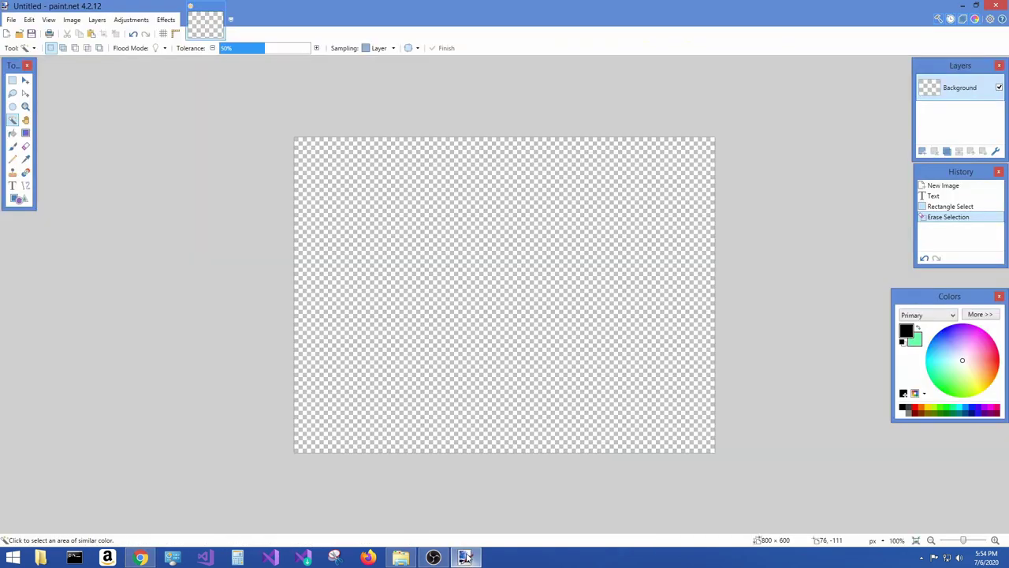
pyautogui.click(131, 20)
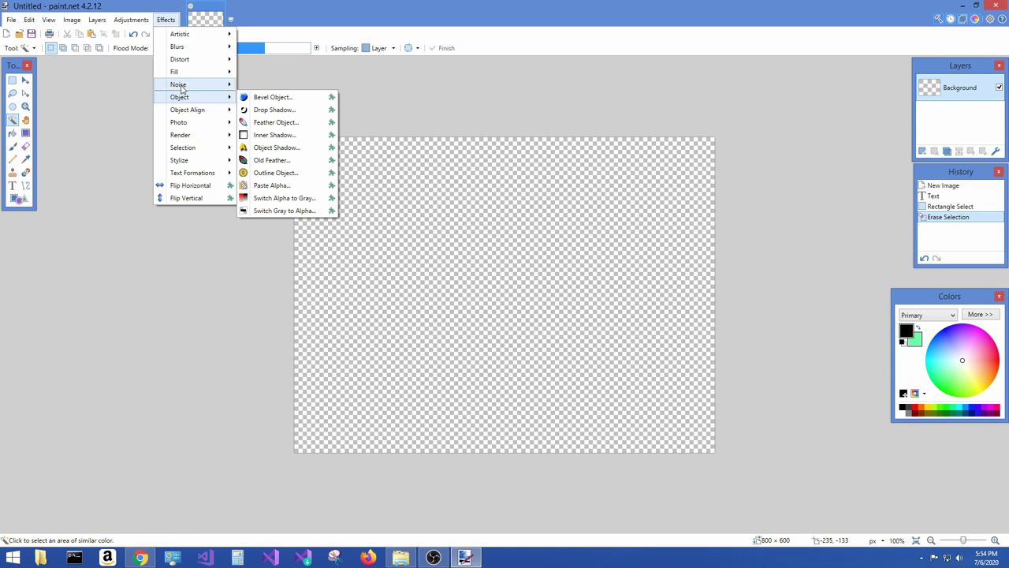
pyautogui.moveTo(180, 34)
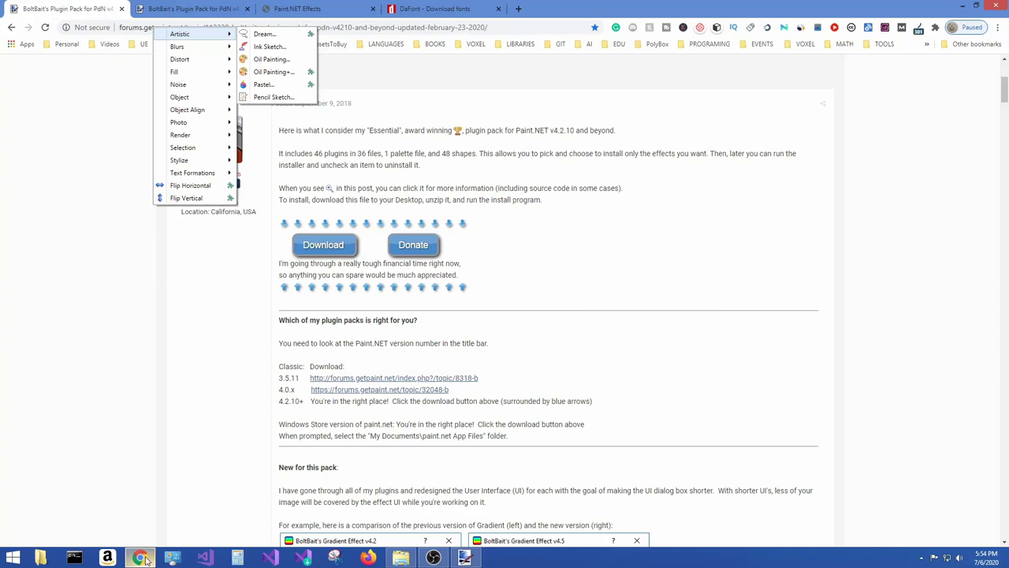
pyautogui.click(140, 557)
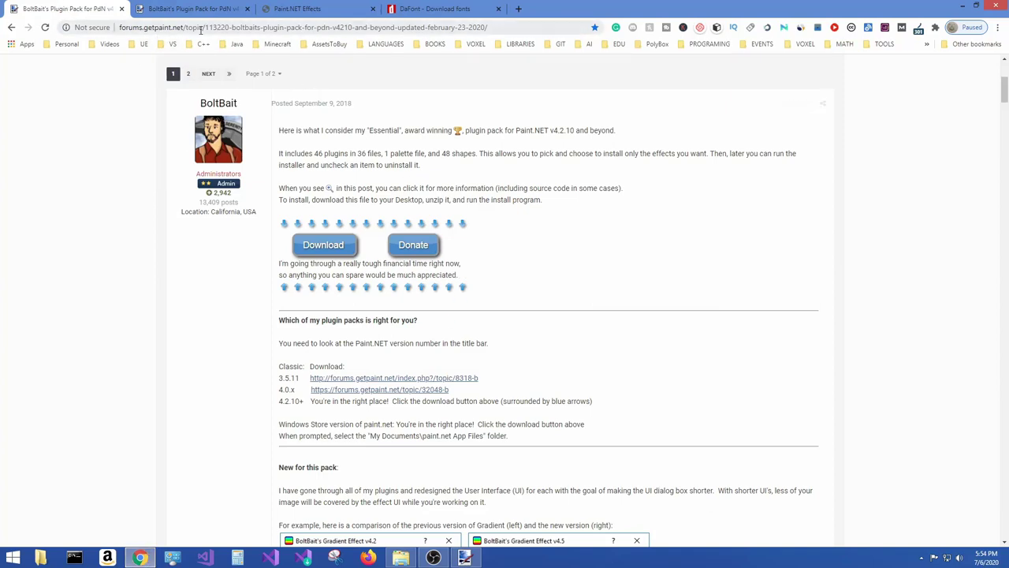
# Close both BoltBait plugin pack tabs and return to the empty Paint.NET canvas
pyautogui.click(121, 9)
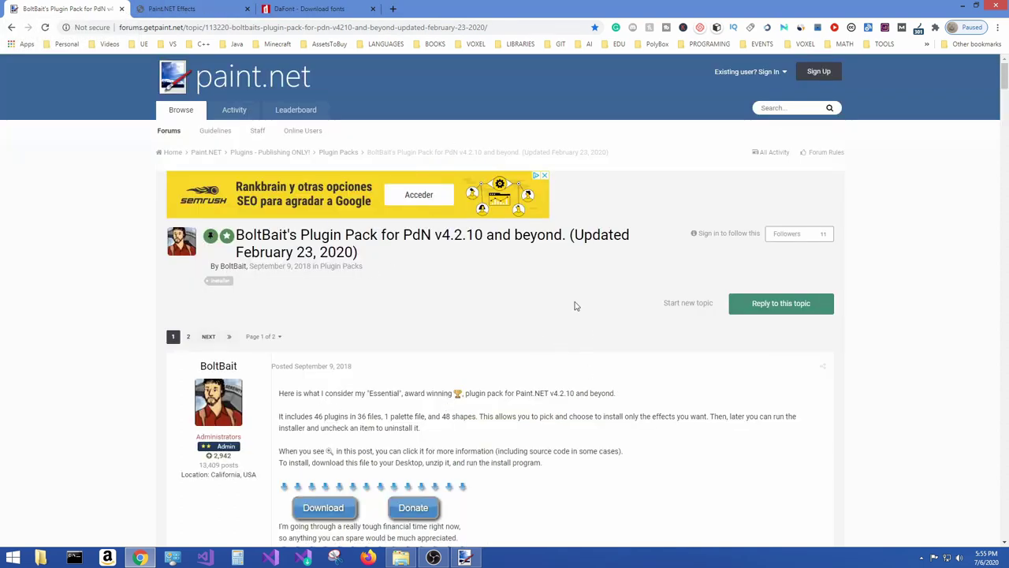
pyautogui.scroll(-1, 359, 257)
pyautogui.scroll(-3, 428, 394)
pyautogui.scroll(2, 428, 386)
pyautogui.scroll(2, 428, 379)
pyautogui.click(121, 8)
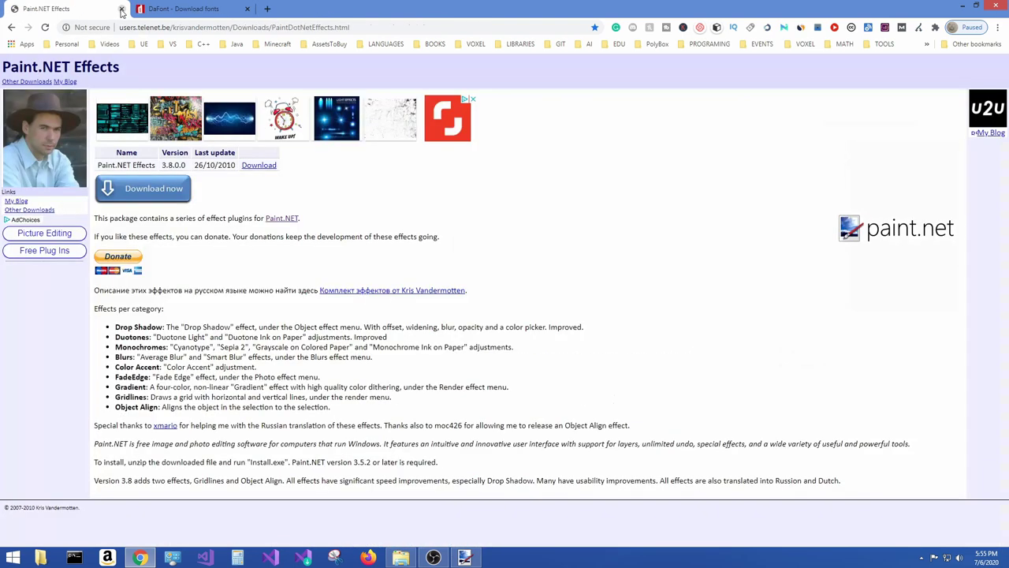
pyautogui.click(465, 559)
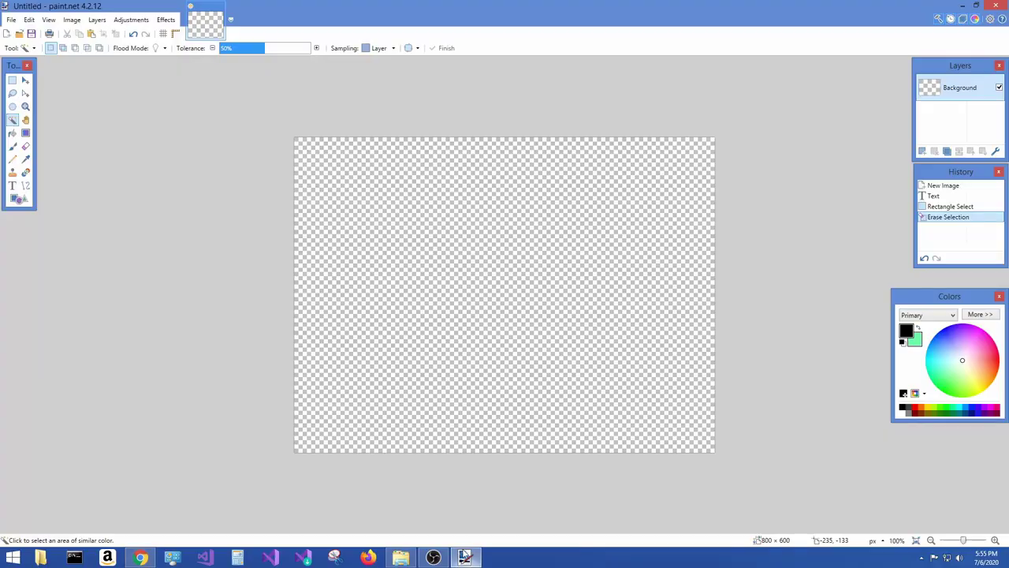
# Apply a dark reddish Drop Shadow with opacity about 93, slight widening and Offset Y 16
pyautogui.click(165, 21)
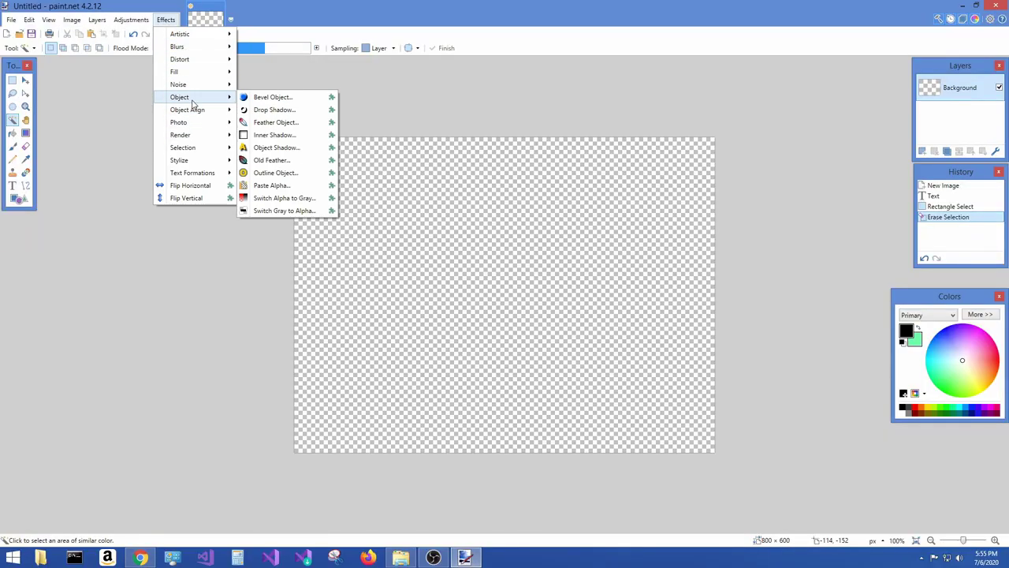
pyautogui.moveTo(180, 97)
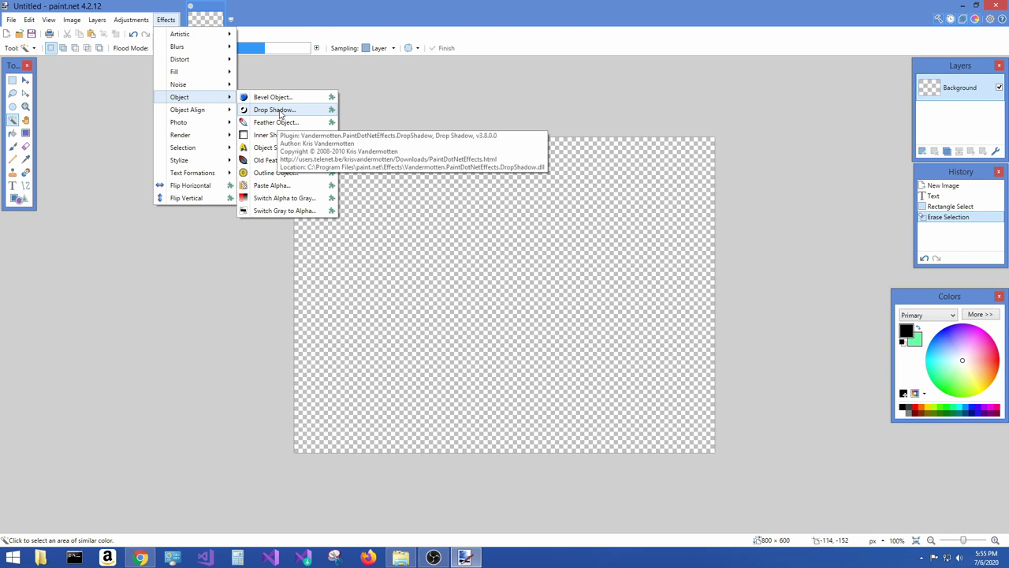
pyautogui.click(280, 110)
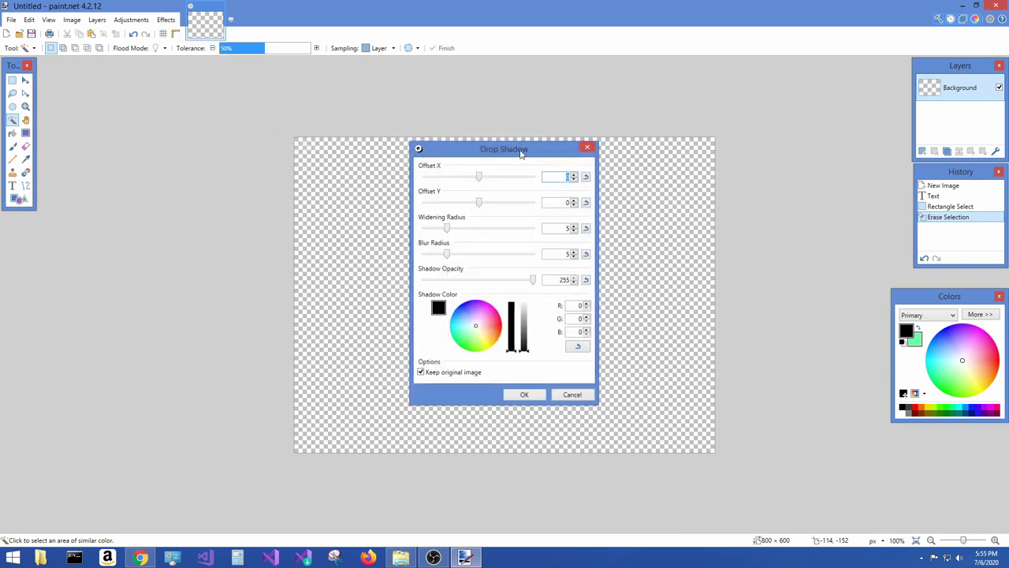
pyautogui.moveTo(525, 151); pyautogui.dragTo(845, 145)
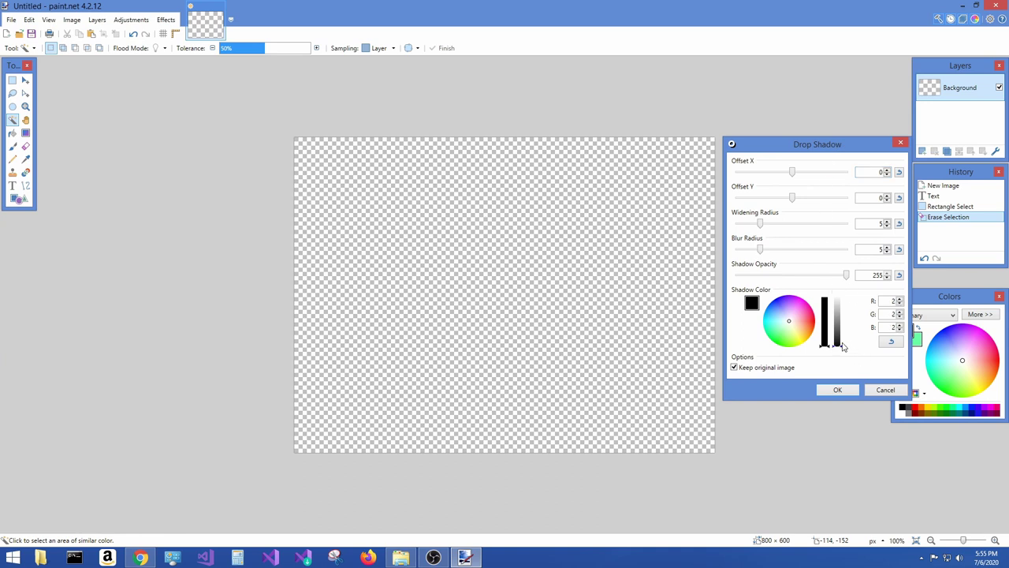
pyautogui.moveTo(844, 348)
pyautogui.mouseDown()
pyautogui.moveTo(845, 306)
pyautogui.moveTo(842, 330)
pyautogui.moveTo(826, 328)
pyautogui.mouseUp()
pyautogui.moveTo(846, 275)
pyautogui.mouseDown()
pyautogui.moveTo(779, 276)
pyautogui.moveTo(808, 259)
pyautogui.mouseUp()
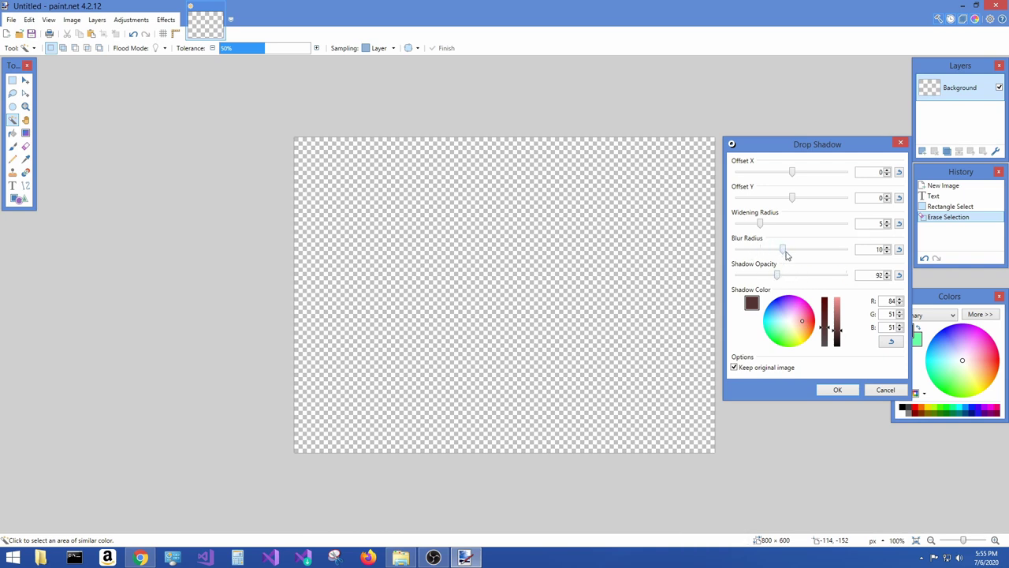
pyautogui.moveTo(761, 224); pyautogui.dragTo(759, 229)
pyautogui.moveTo(790, 198)
pyautogui.mouseDown()
pyautogui.moveTo(813, 201)
pyautogui.moveTo(776, 198)
pyautogui.moveTo(779, 174)
pyautogui.mouseUp()
pyautogui.click(837, 392)
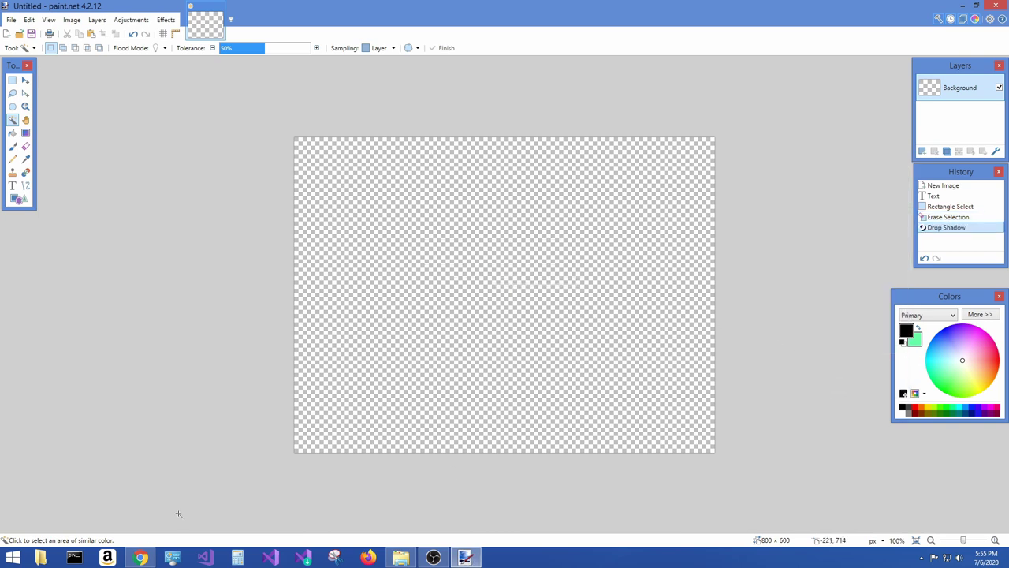
# Repeat the Drop Shadow on the canvas, then bring back the Paint.NET Effects 3.8.0.0 page
pyautogui.click(140, 558)
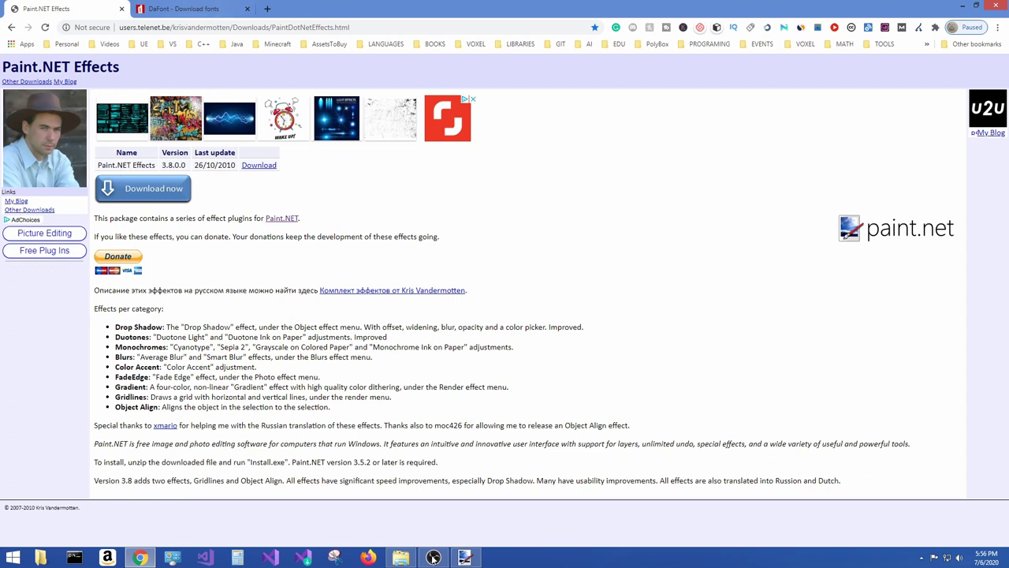
pyautogui.click(464, 558)
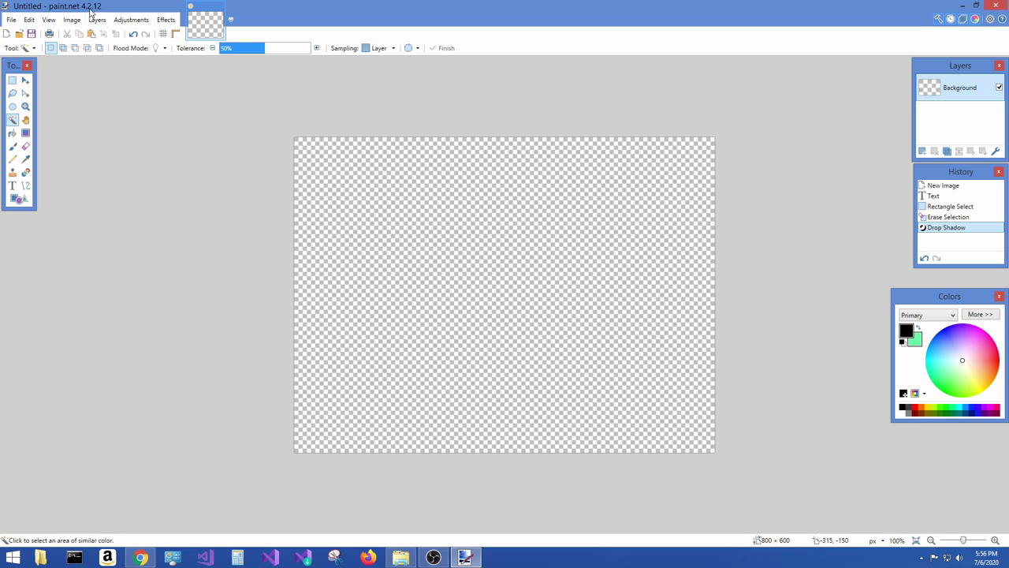
pyautogui.click(166, 19)
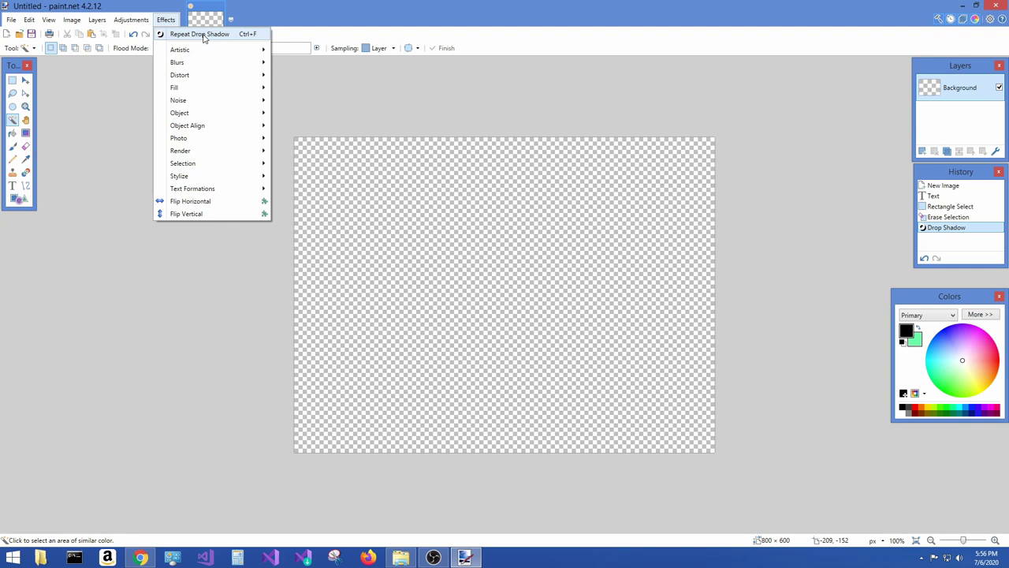
pyautogui.click(203, 35)
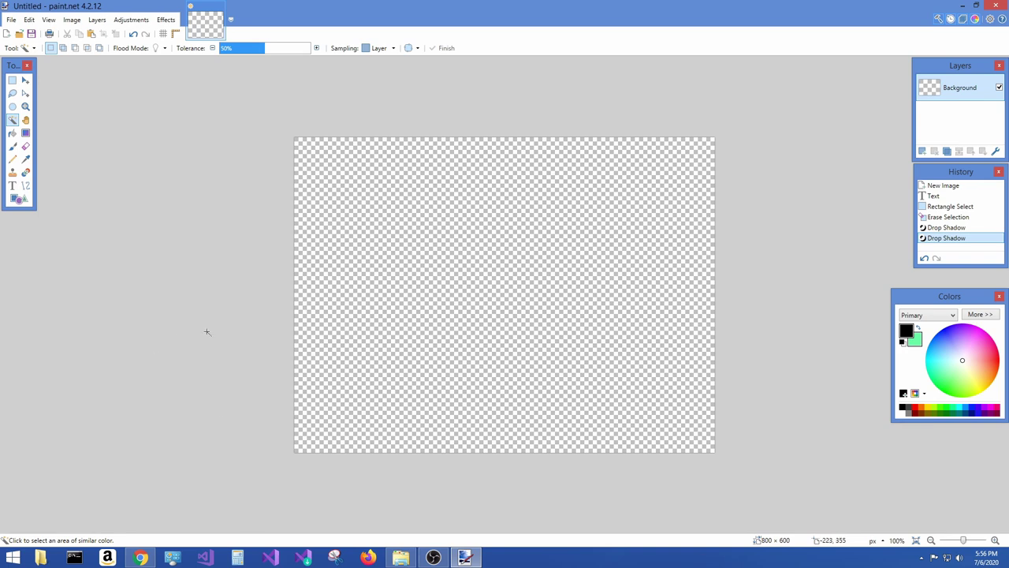
pyautogui.click(140, 558)
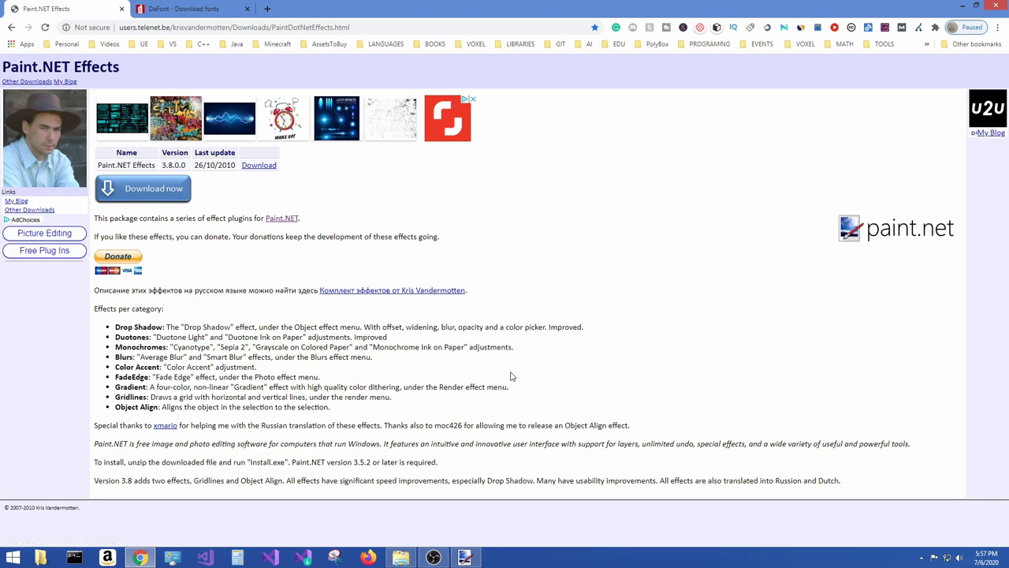
# Download the Paint.NET Effects package as Vandermotten.PaintDotNetEffects.zip from its plugin page
pyautogui.click(464, 557)
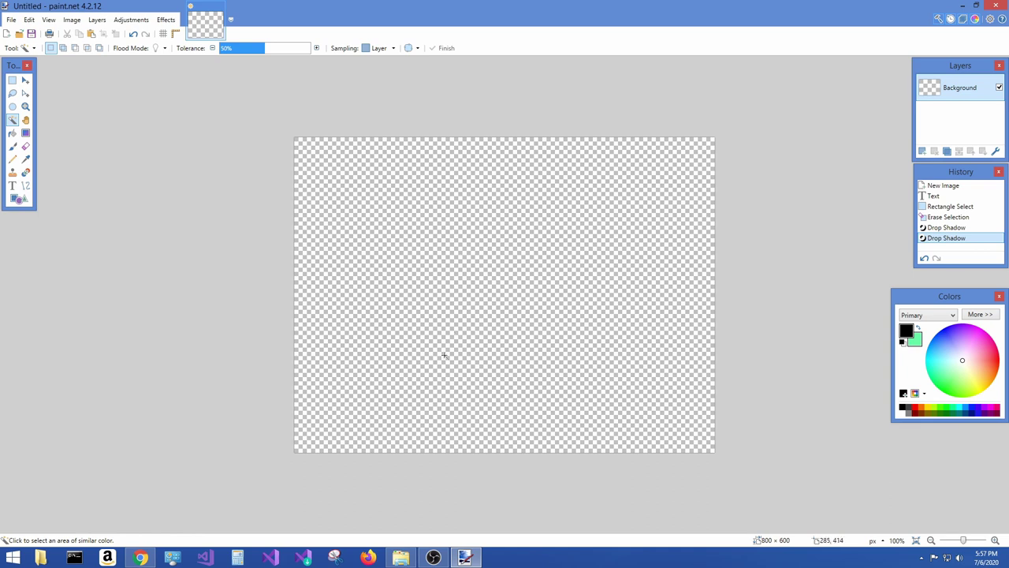
pyautogui.click(140, 557)
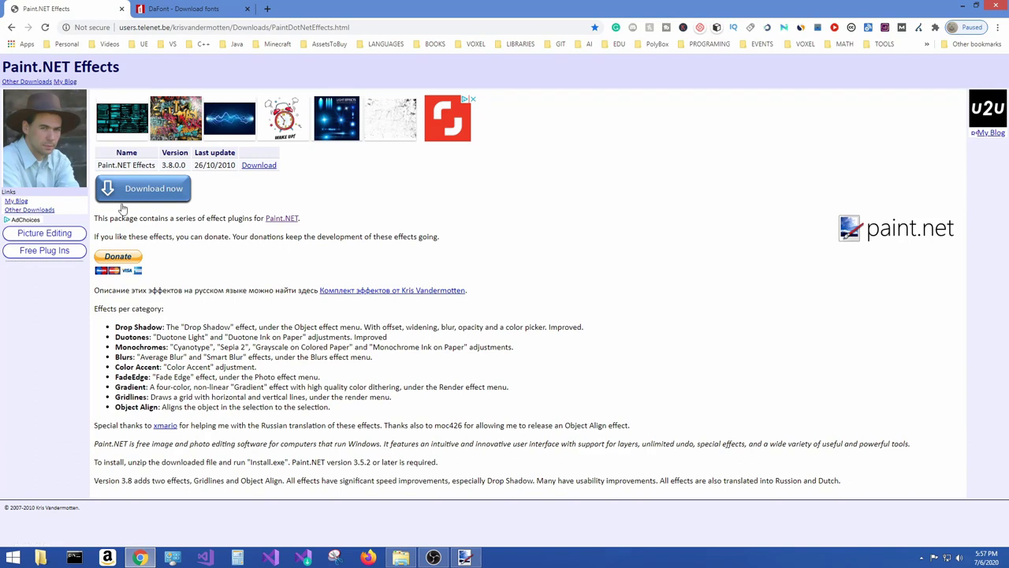
pyautogui.click(264, 172)
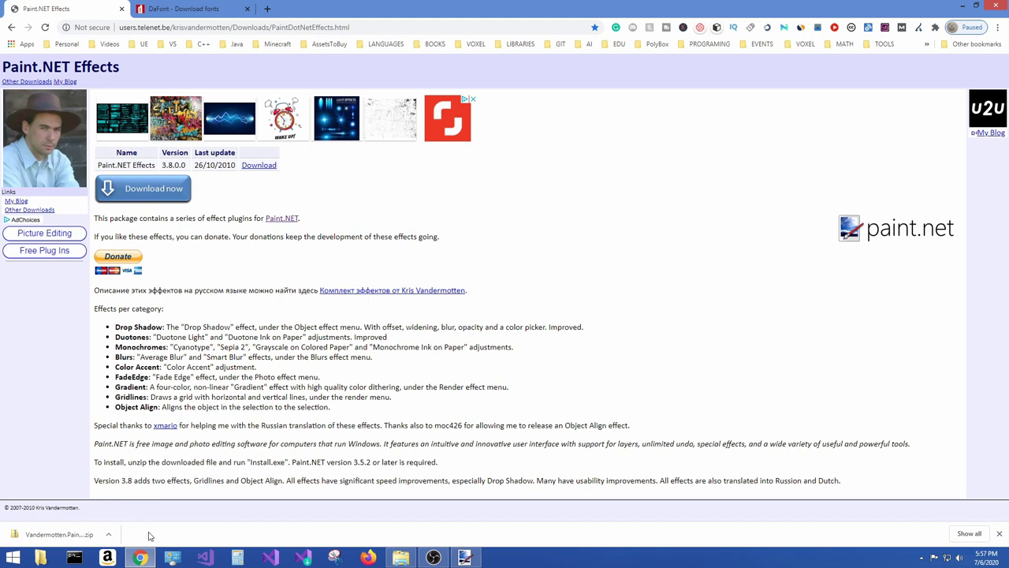
# Open Vandermotten.PaintDotNetEffects.zip, select Install.exe inside, and return to Paint.NET
pyautogui.click(59, 538)
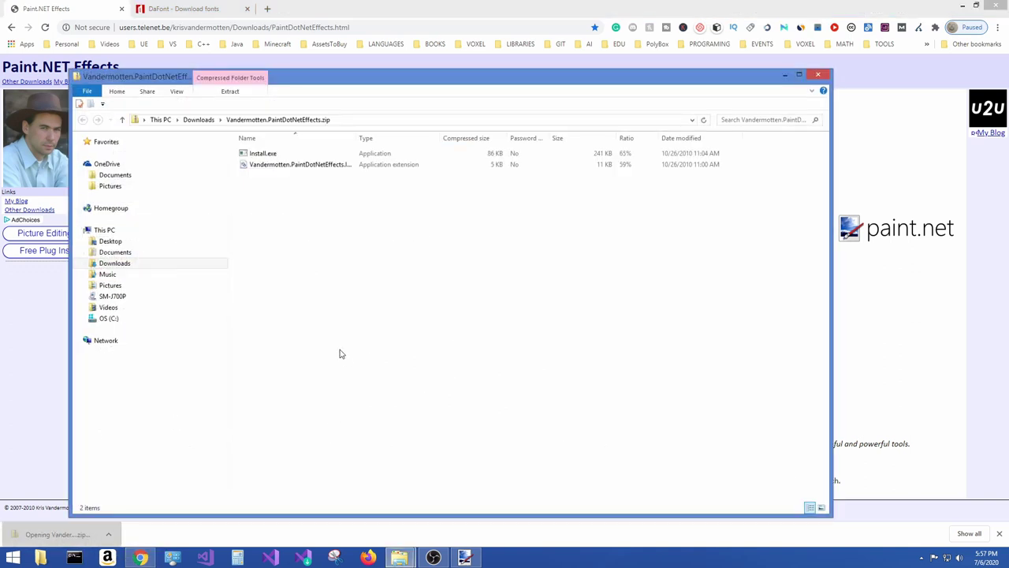
pyautogui.click(247, 154)
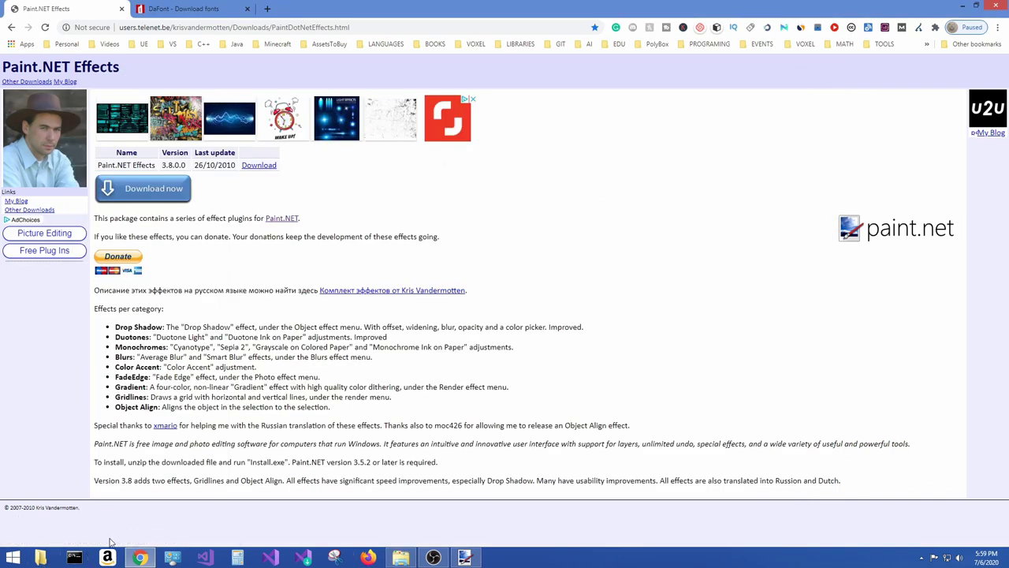
pyautogui.click(465, 558)
pyautogui.click(165, 19)
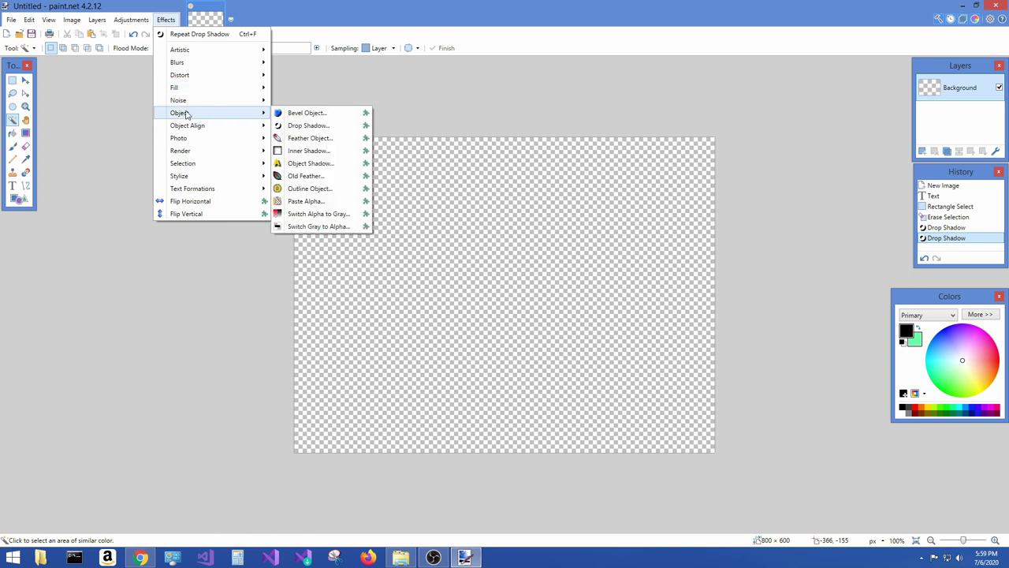
pyautogui.moveTo(180, 113)
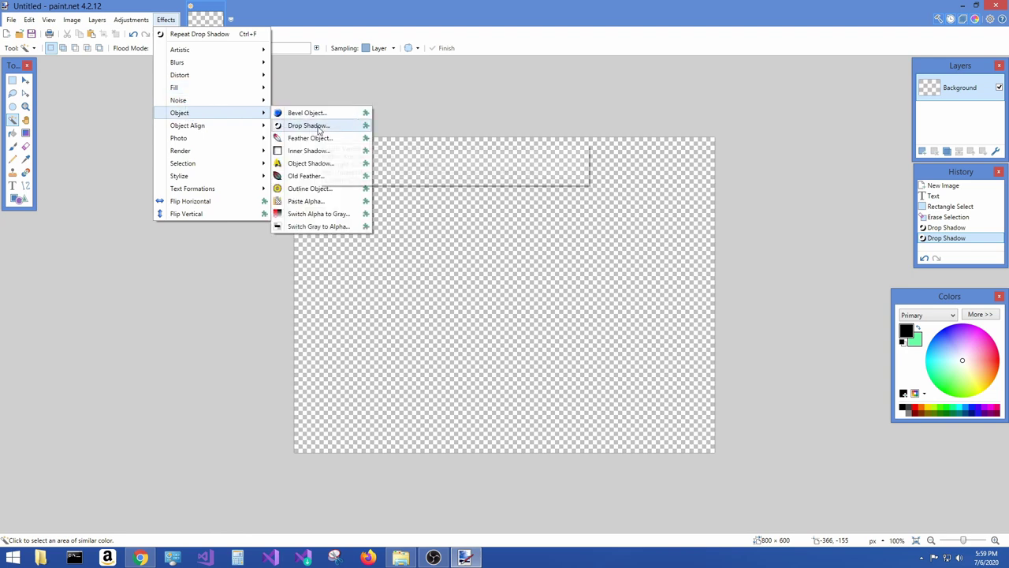
pyautogui.click(317, 128)
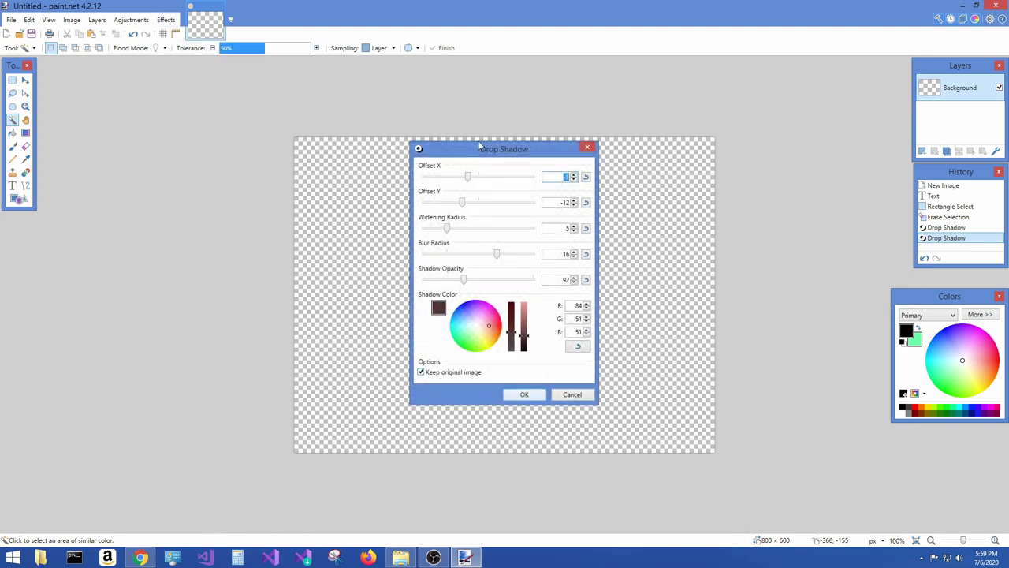
pyautogui.click(571, 399)
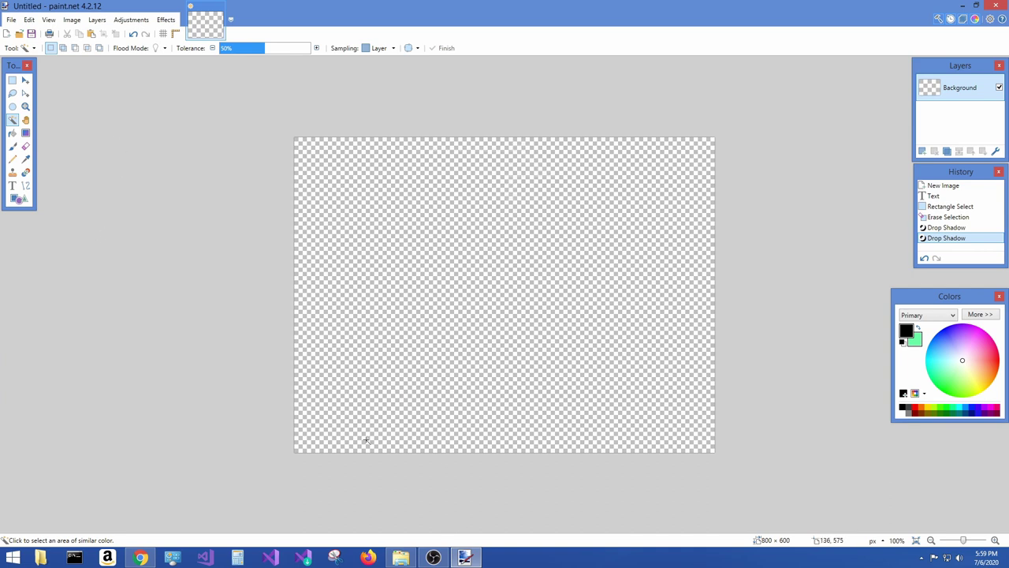
# Select the Text tool and scroll the font list to check for Minecraft fonts
pyautogui.click(12, 185)
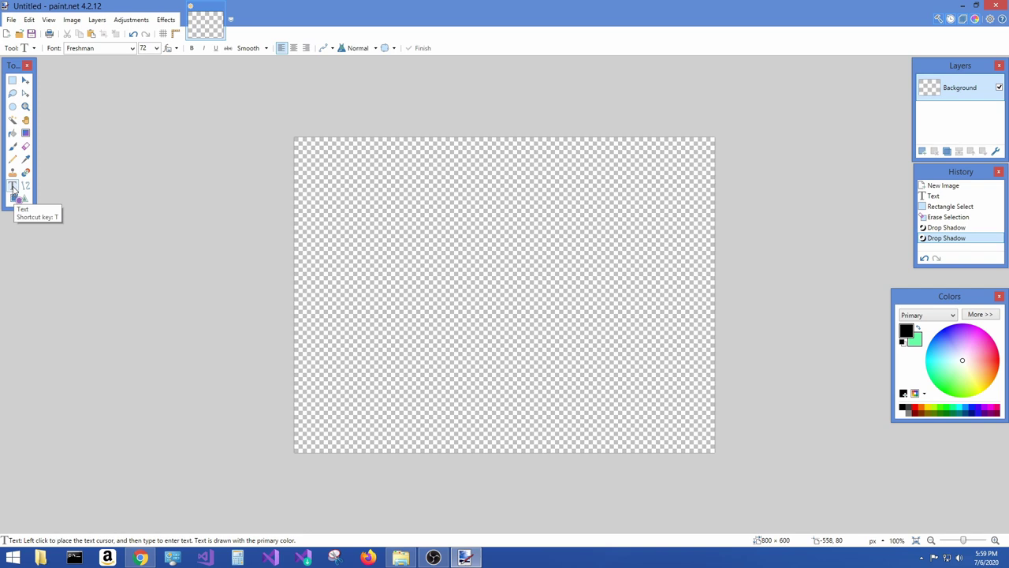
pyautogui.click(133, 48)
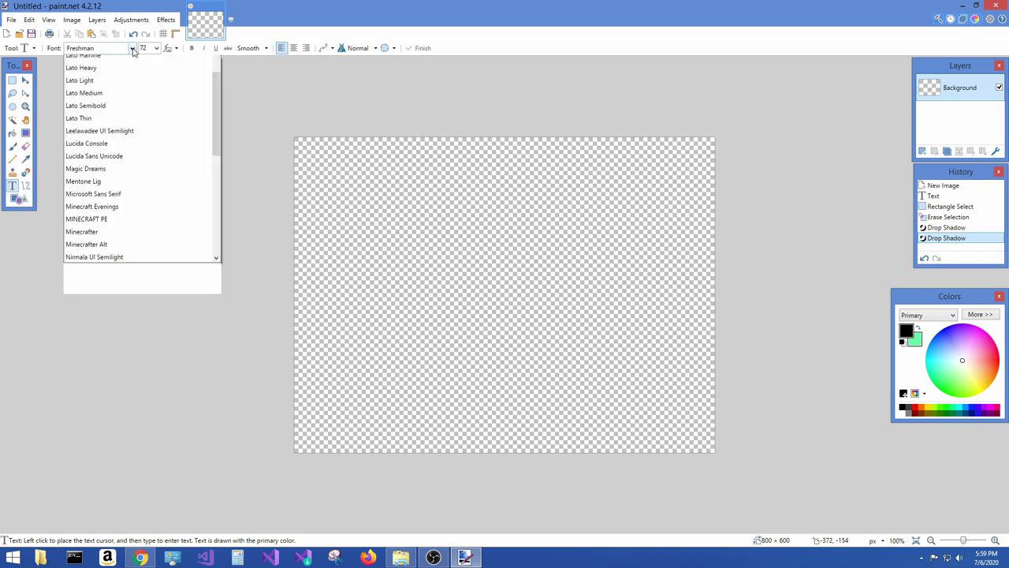
pyautogui.moveTo(215, 199)
pyautogui.mouseDown()
pyautogui.moveTo(219, 126)
pyautogui.moveTo(221, 237)
pyautogui.mouseUp()
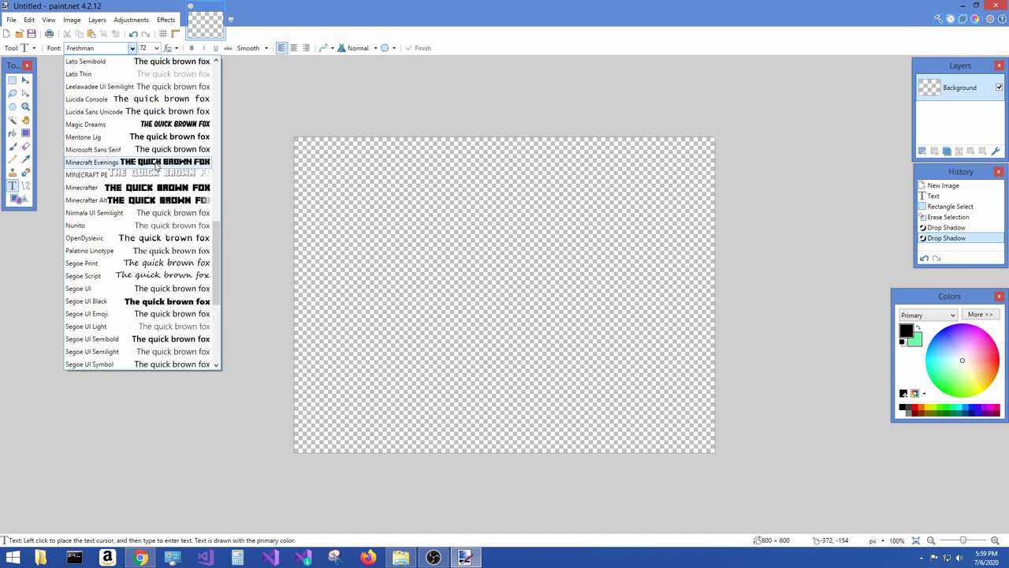
pyautogui.scroll(-1, 93, 184)
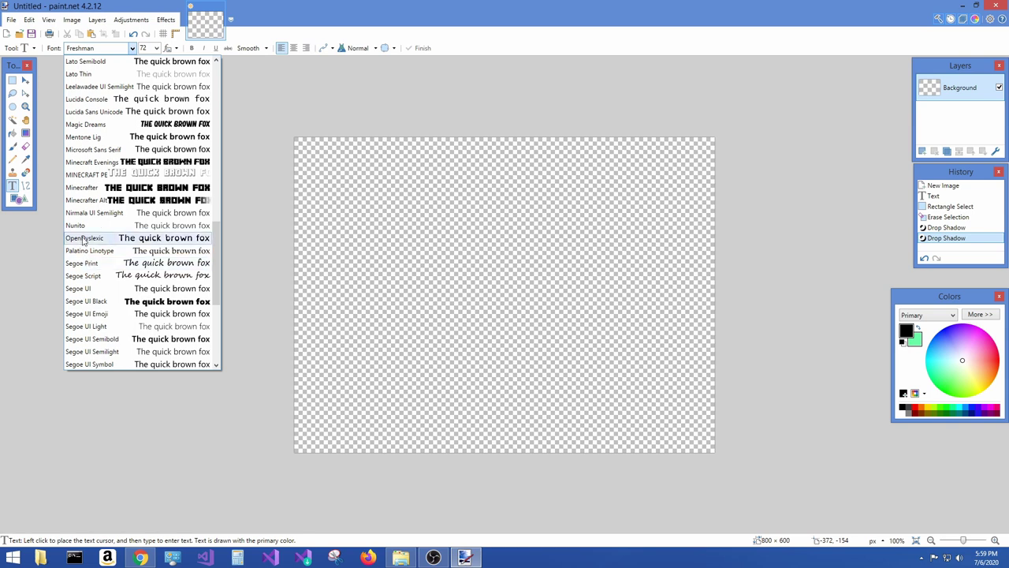
pyautogui.moveTo(215, 260); pyautogui.dragTo(218, 224)
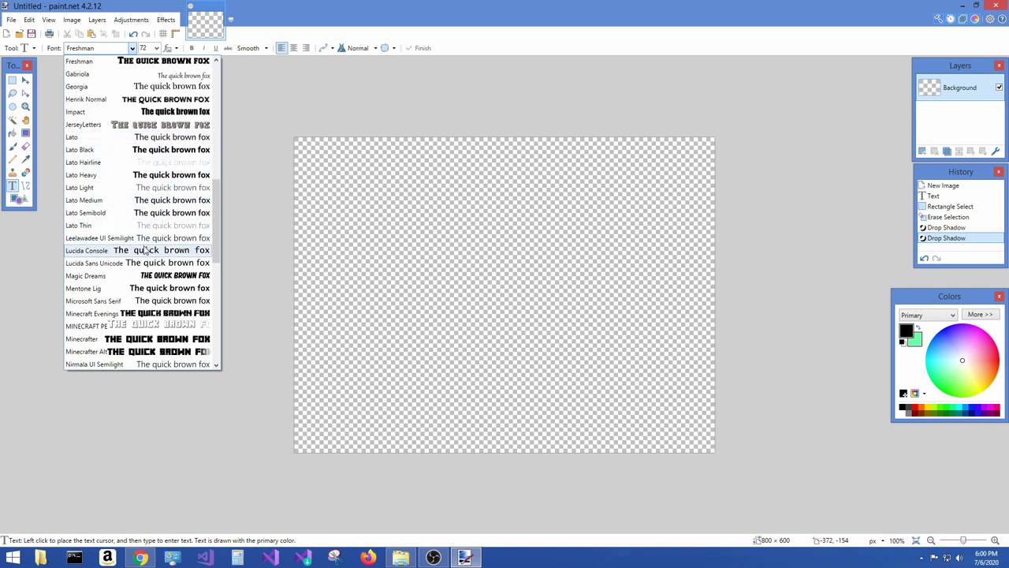
# Close the Paint.NET Effects tab in Chrome, leaving the DaFont tab
pyautogui.click(143, 558)
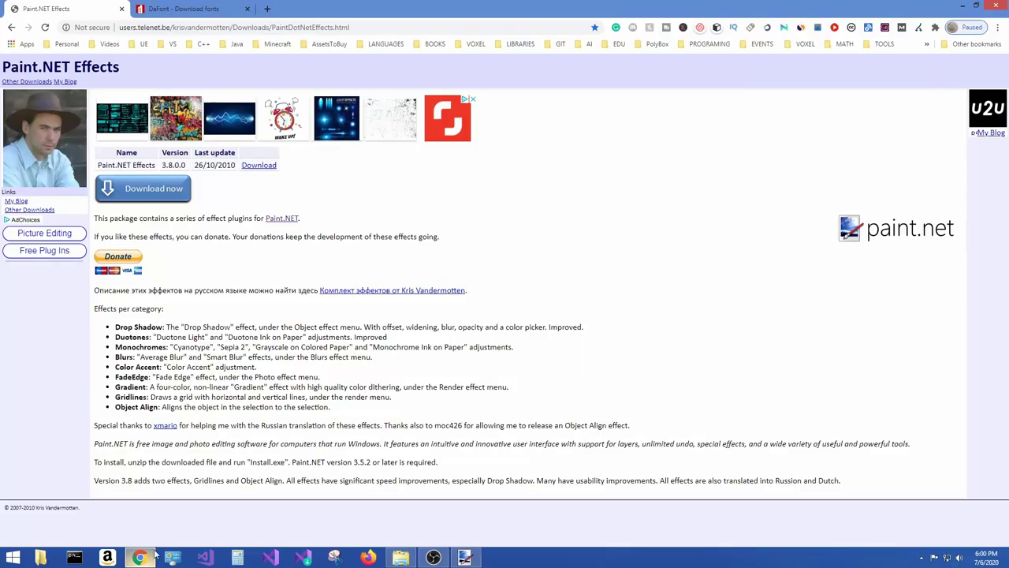
pyautogui.click(175, 9)
pyautogui.click(79, 9)
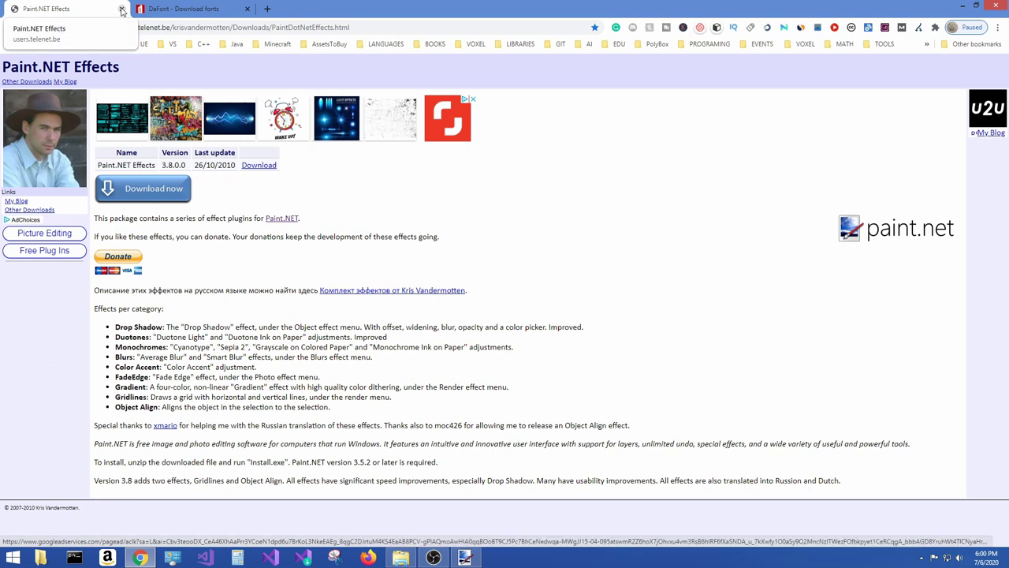
pyautogui.click(122, 9)
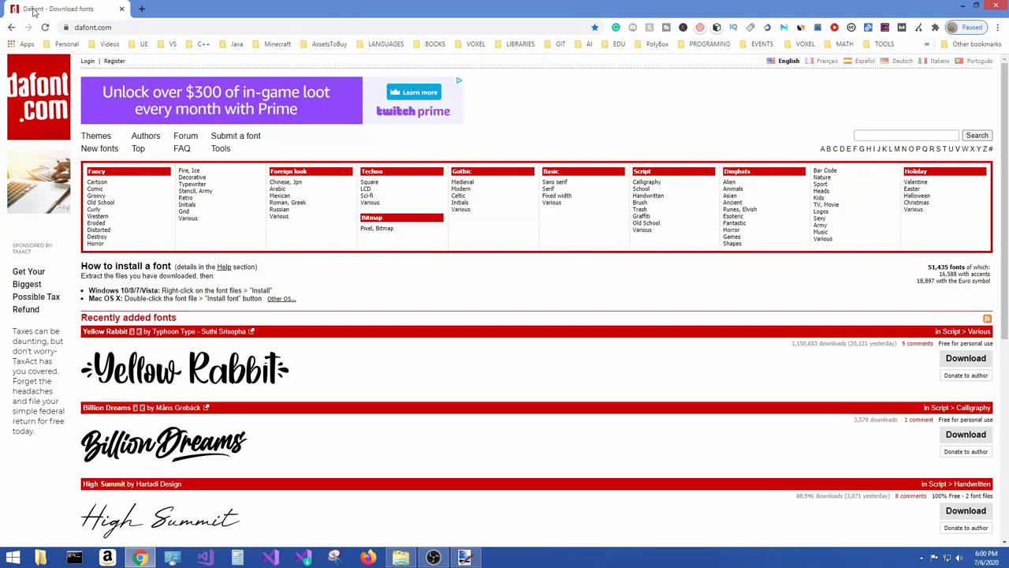
# Scroll the dafont homepage and go to Fancy > Old School
pyautogui.scroll(-1, 593, 302)
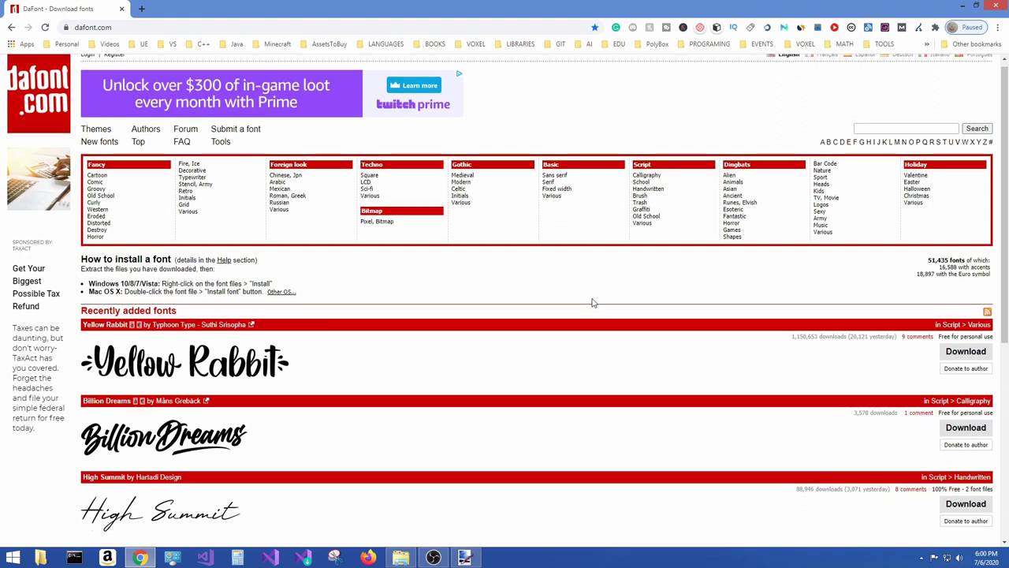
pyautogui.scroll(-3, 593, 302)
pyautogui.scroll(-1, 386, 287)
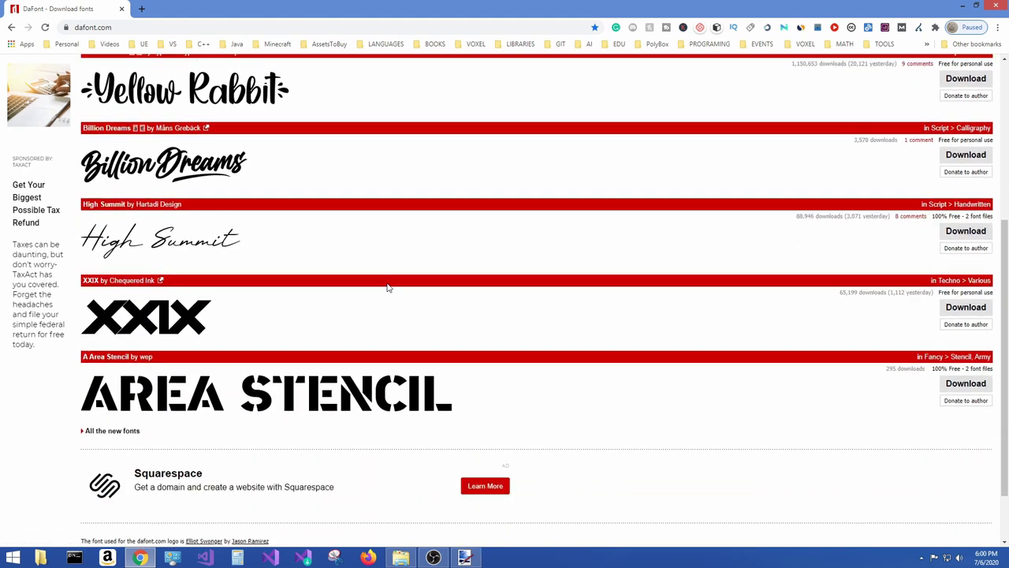
pyautogui.scroll(-1, 386, 287)
pyautogui.scroll(3, 552, 316)
pyautogui.scroll(2, 298, 262)
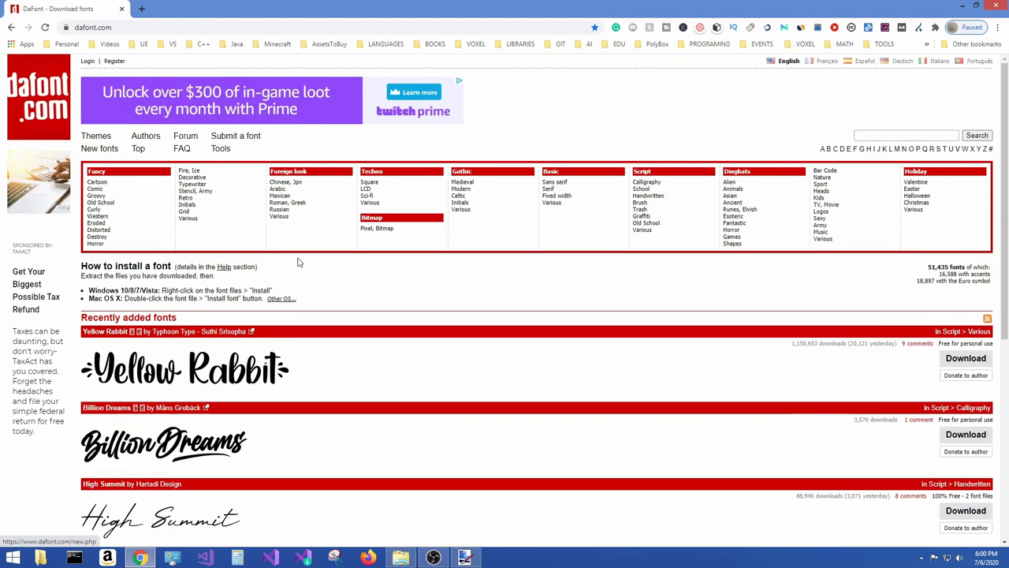
pyautogui.click(103, 203)
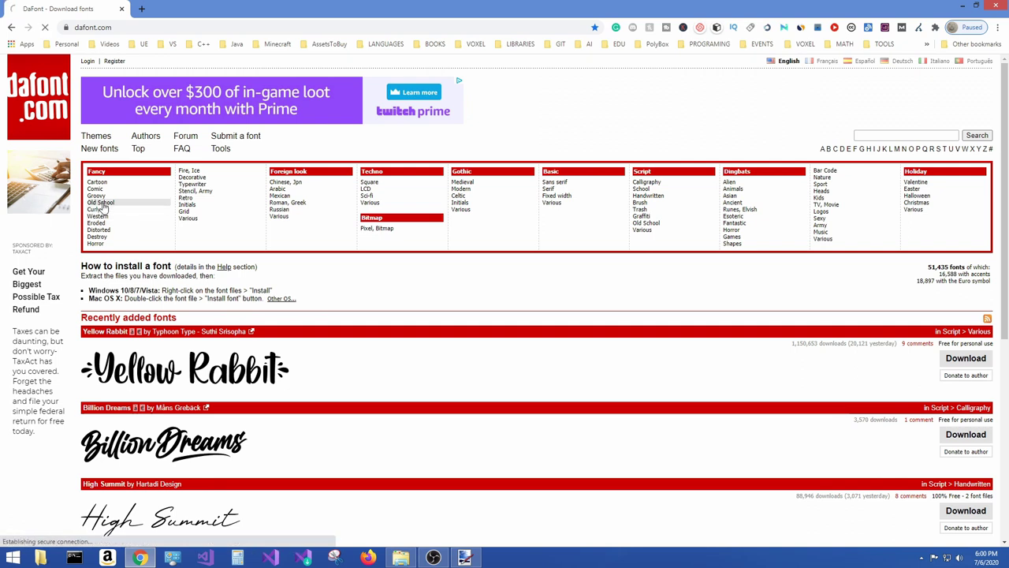
# Download the Freshman font as freshman.zip and open it to show Freshman.ttf
pyautogui.scroll(-1, 887, 331)
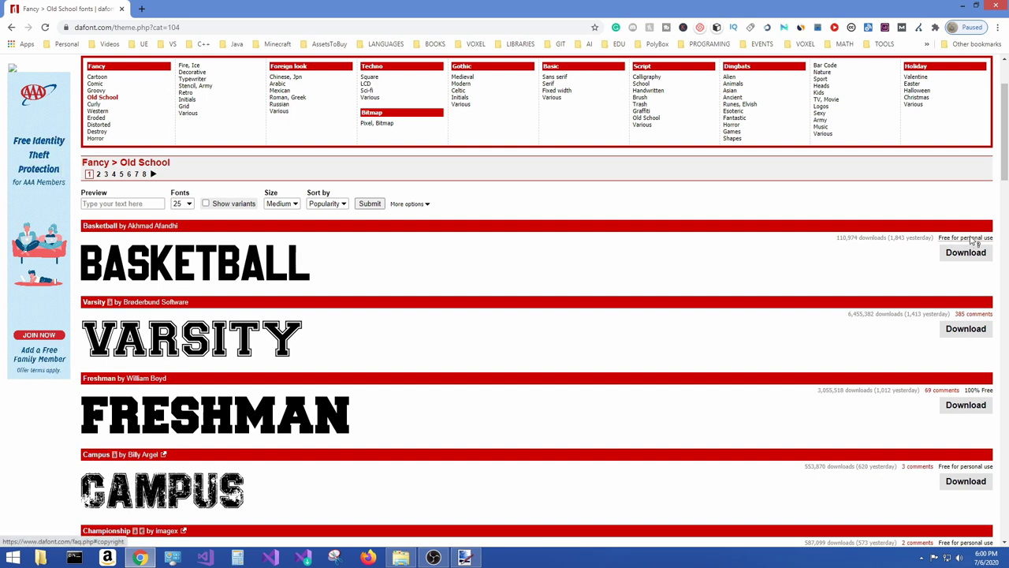
pyautogui.scroll(-1, 896, 255)
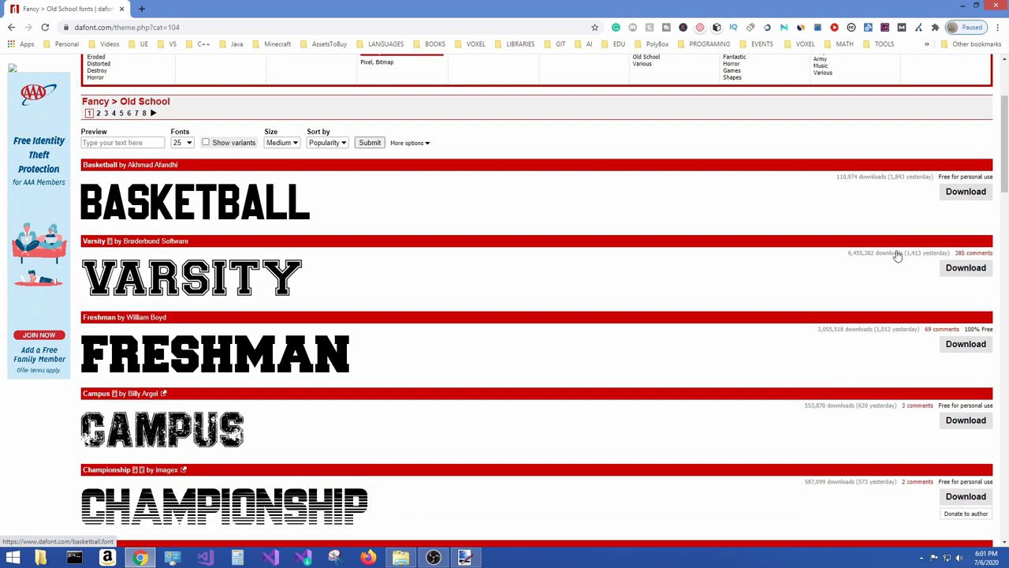
pyautogui.scroll(-1, 896, 255)
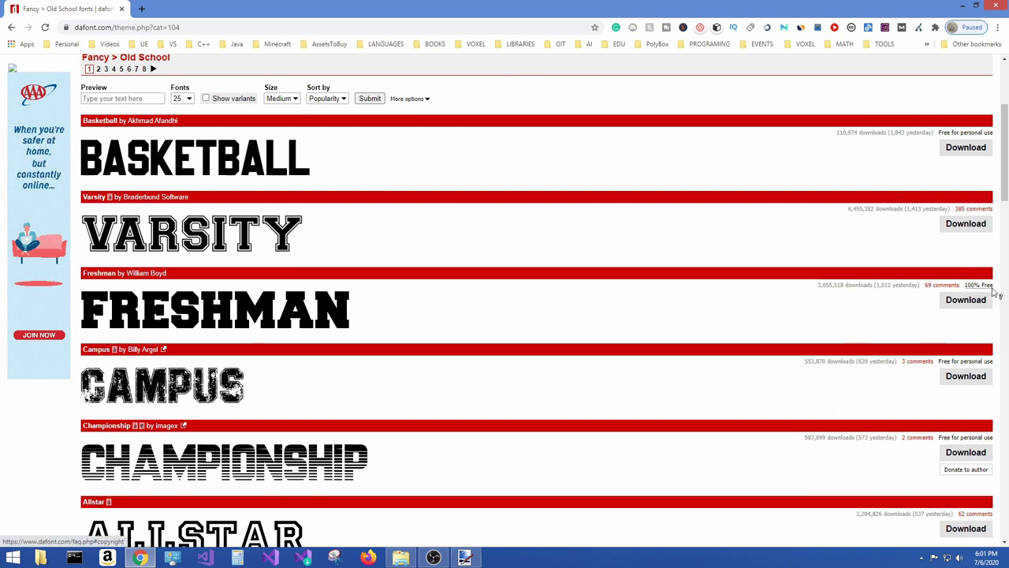
pyautogui.scroll(-1, 355, 201)
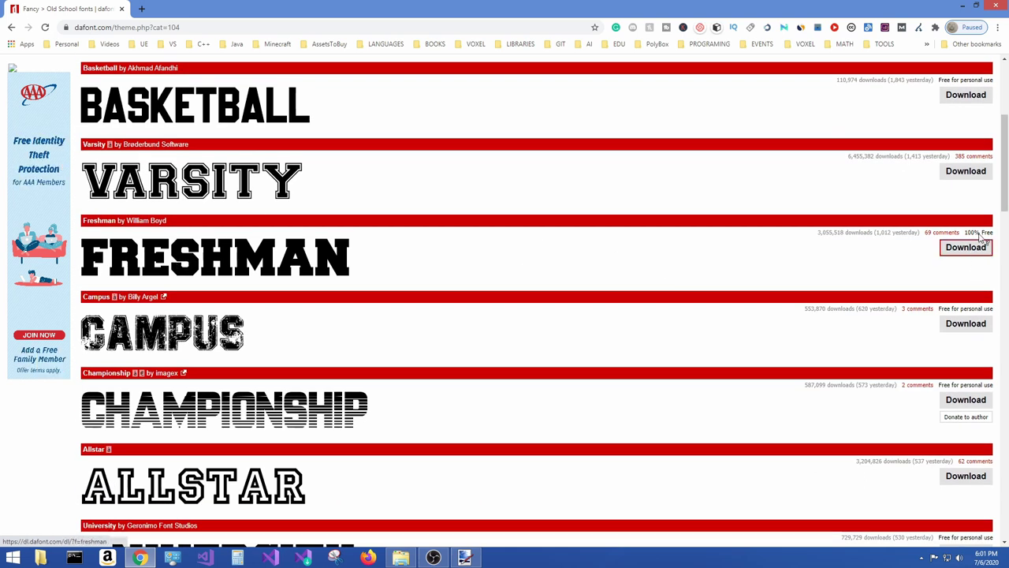
pyautogui.click(972, 251)
pyautogui.click(976, 251)
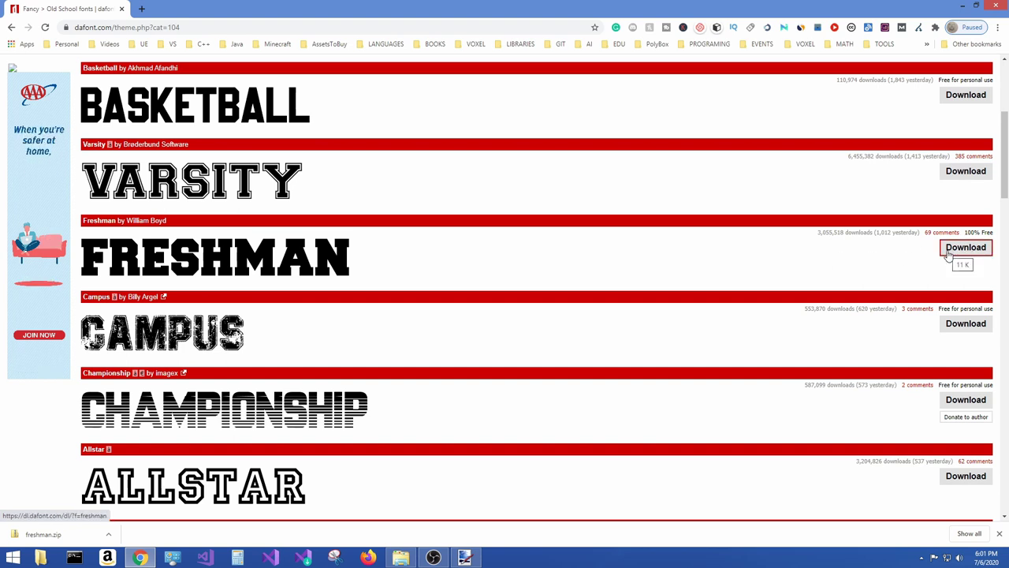
pyautogui.click(41, 536)
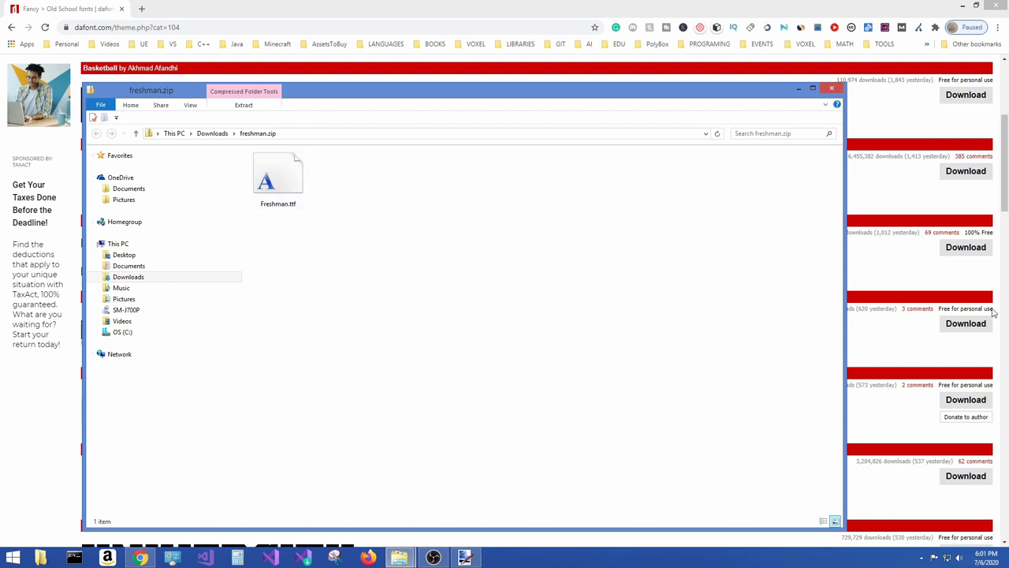
# Try installing Freshman.ttf from freshman.zip, decline replacing the existing font, and close the preview
pyautogui.doubleClick(295, 192)
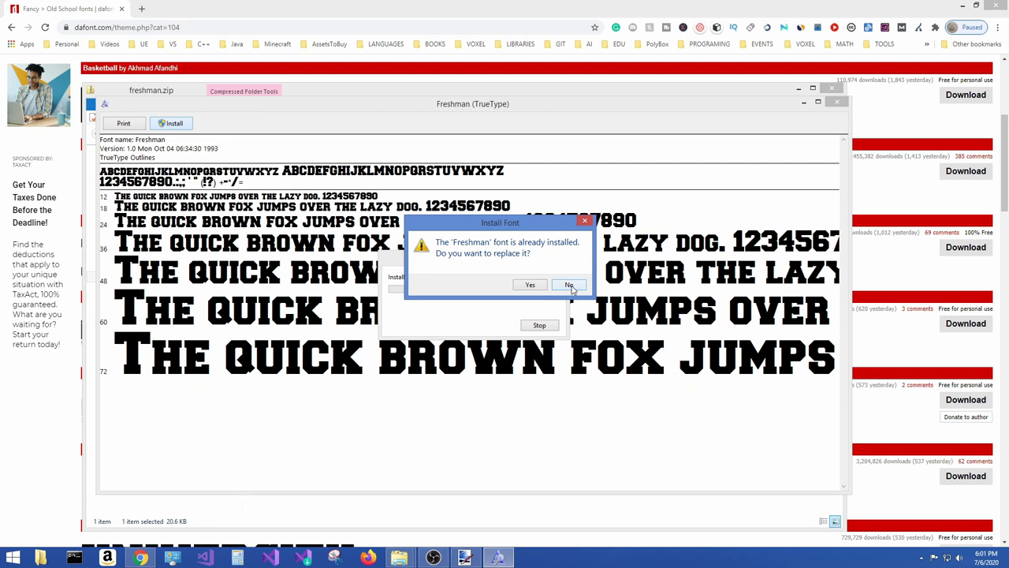
pyautogui.click(569, 285)
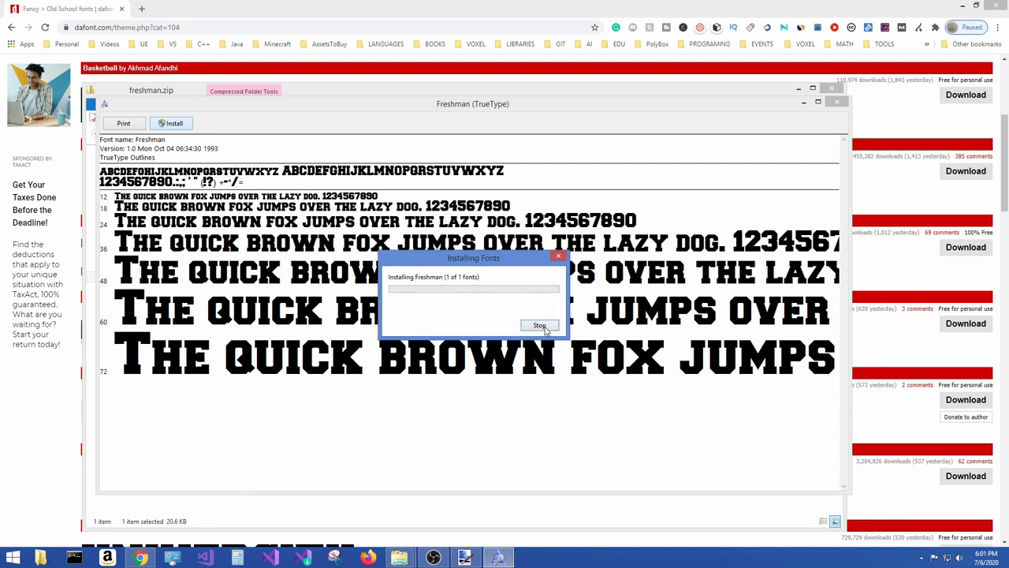
pyautogui.click(837, 102)
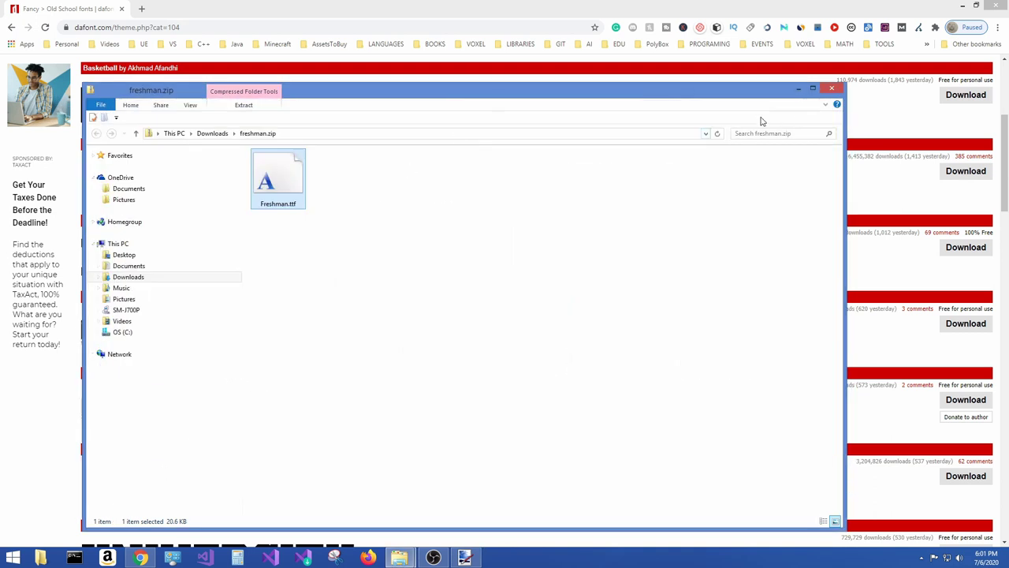
# Close the freshman.zip window and scroll the Old School font list back to the top
pyautogui.click(835, 91)
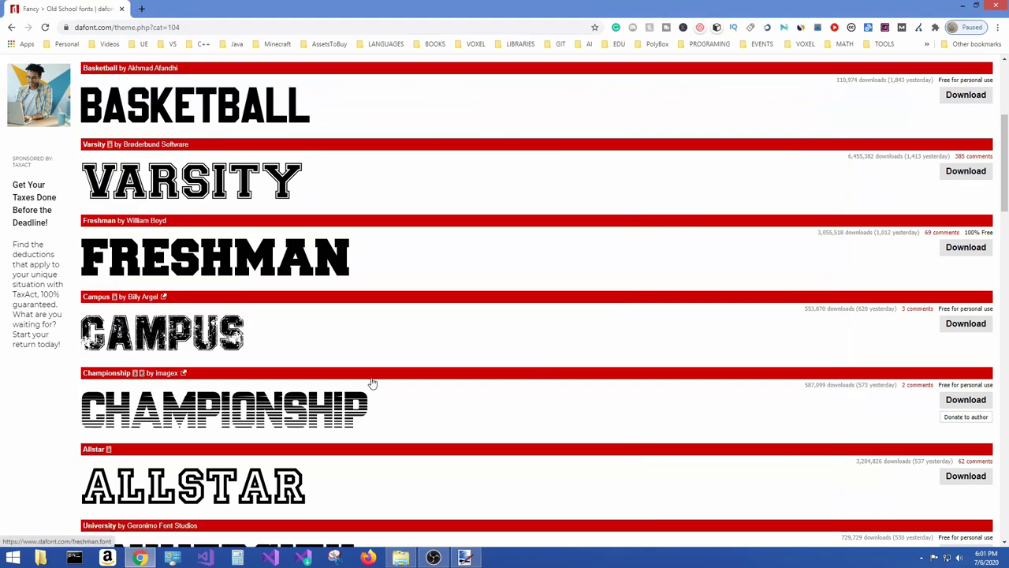
pyautogui.scroll(-2, 339, 335)
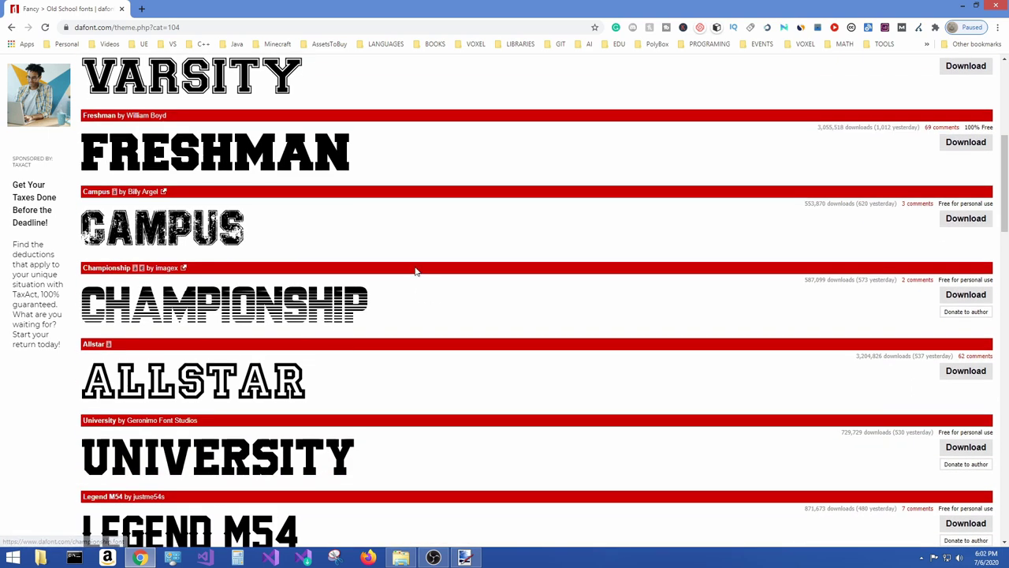
pyautogui.scroll(-2, 354, 259)
pyautogui.scroll(-2, 158, 331)
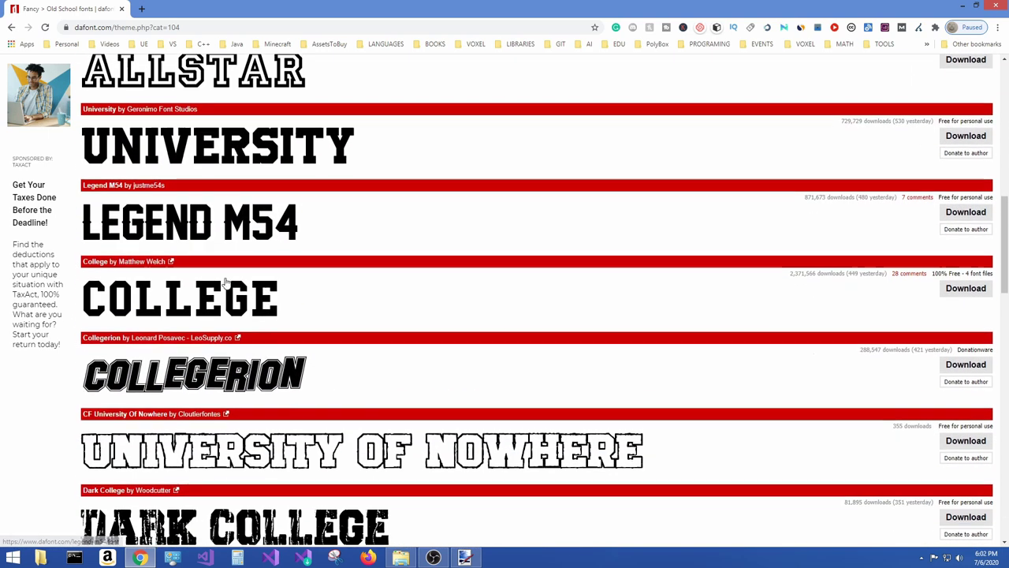
pyautogui.scroll(3, 221, 332)
pyautogui.scroll(6, 221, 331)
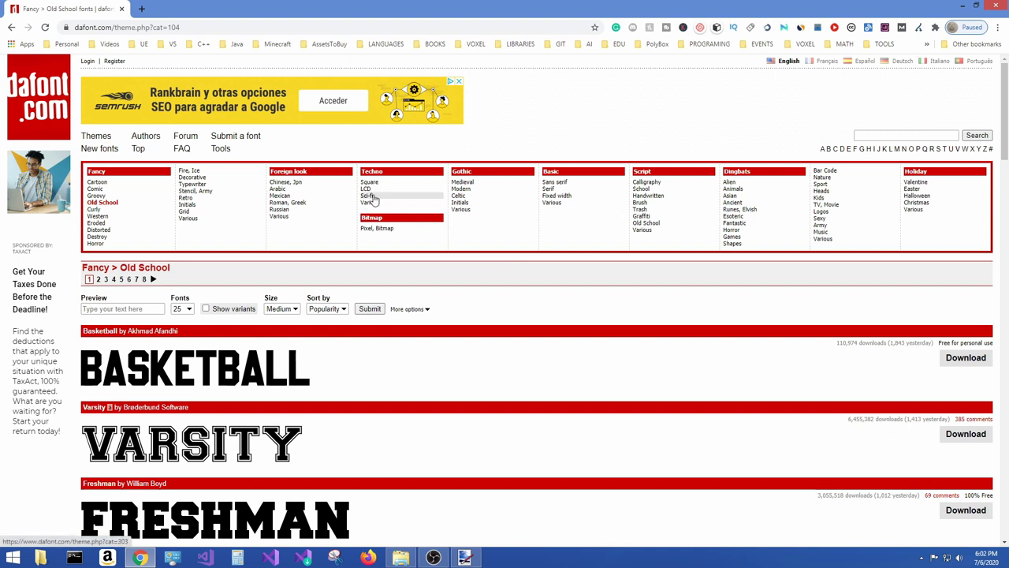
# Open Techno > Sci-fi and scroll through fonts such as Optimus, Nasalization and Space Ranger
pyautogui.click(369, 196)
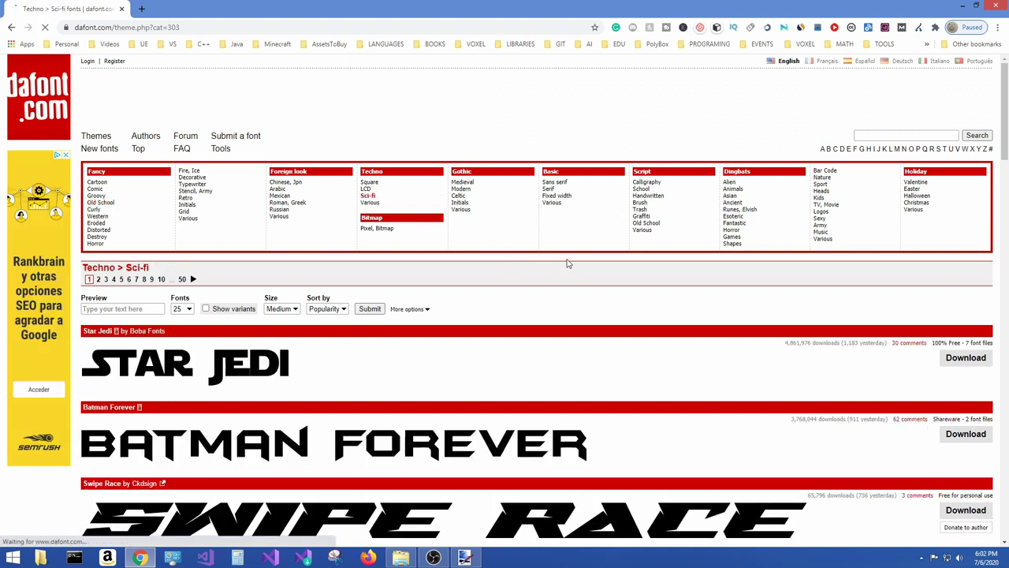
pyautogui.scroll(-2, 544, 254)
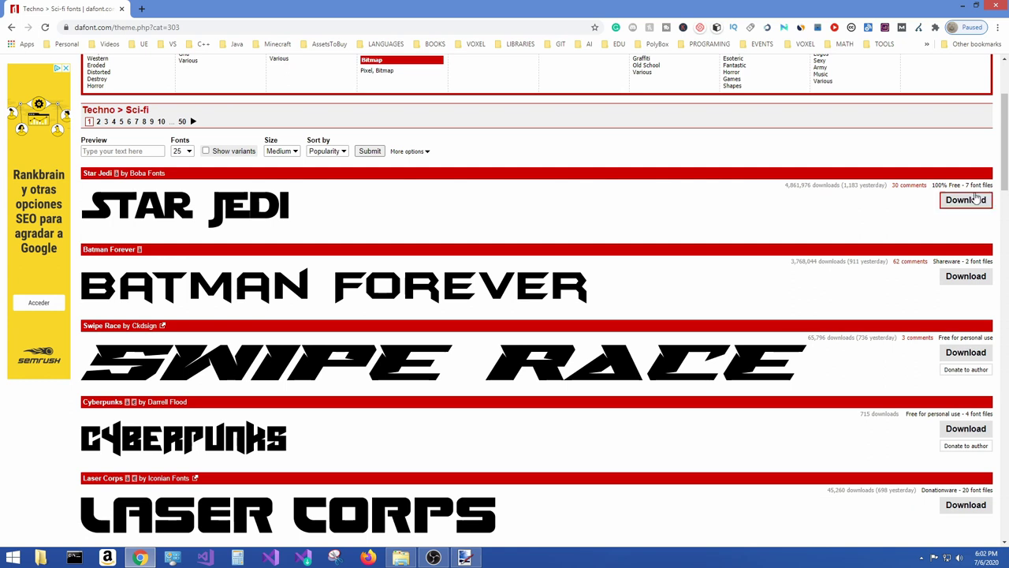
pyautogui.scroll(-1, 917, 282)
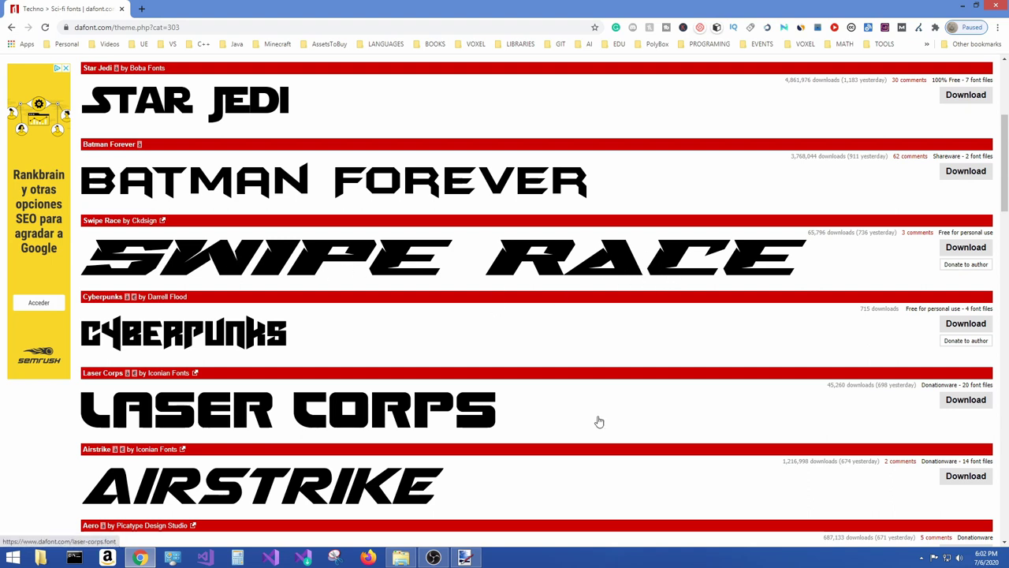
pyautogui.scroll(-1, 599, 379)
pyautogui.scroll(-1, 521, 355)
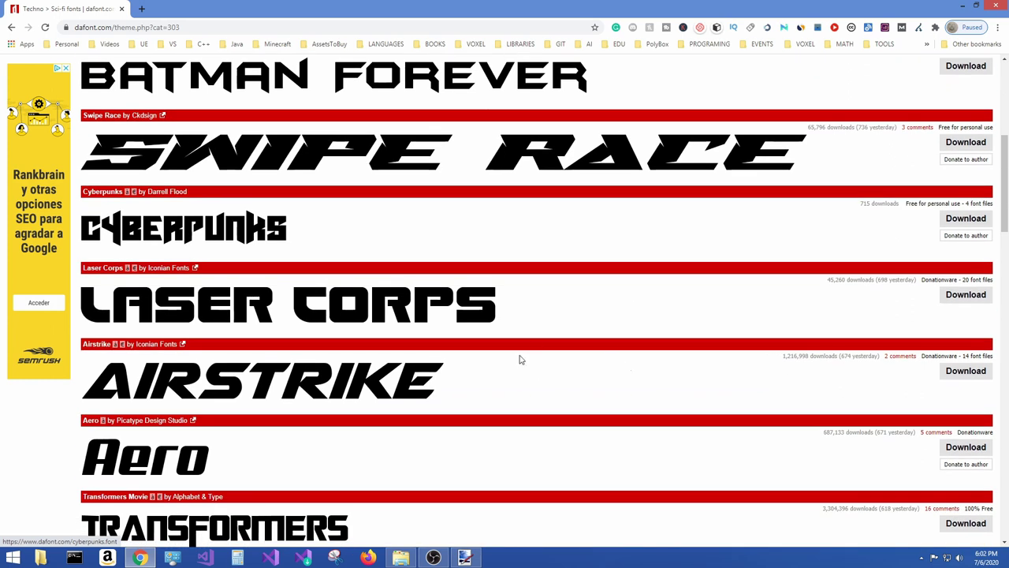
pyautogui.scroll(-1, 527, 348)
pyautogui.scroll(-1, 527, 347)
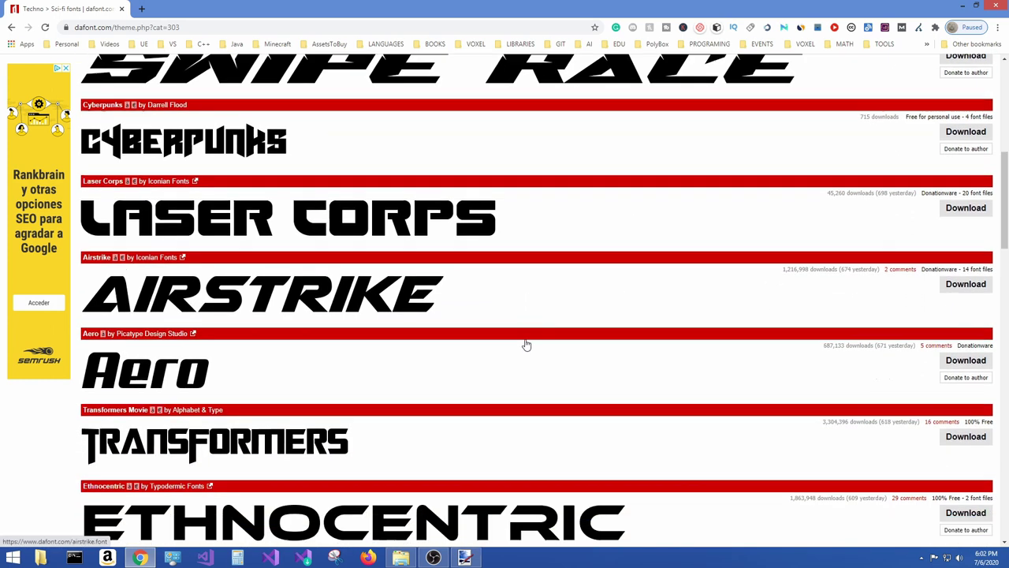
pyautogui.scroll(-1, 612, 359)
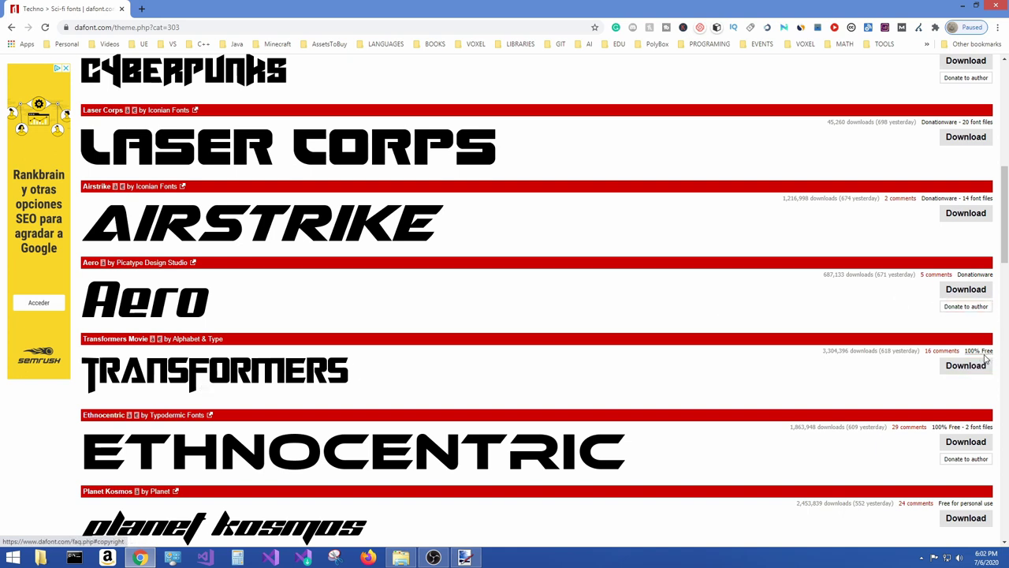
pyautogui.scroll(-2, 757, 347)
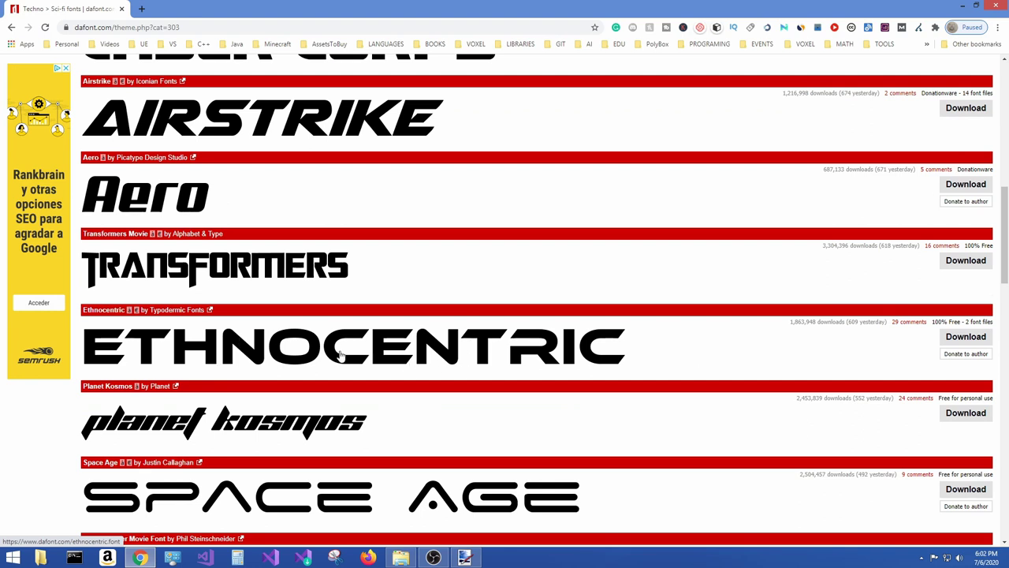
pyautogui.scroll(-2, 516, 359)
pyautogui.scroll(-1, 568, 359)
pyautogui.scroll(-1, 634, 356)
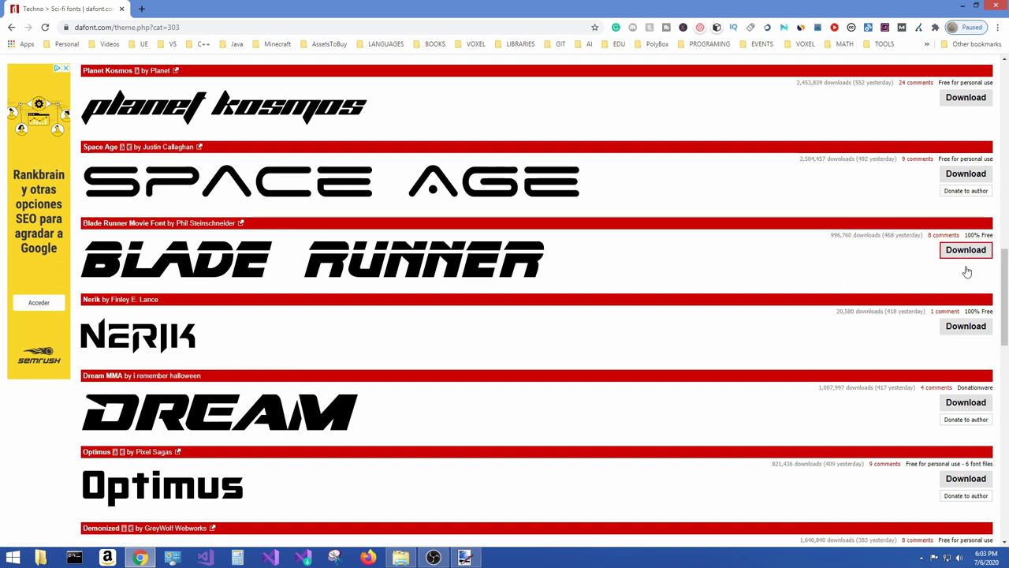
pyautogui.scroll(-1, 989, 379)
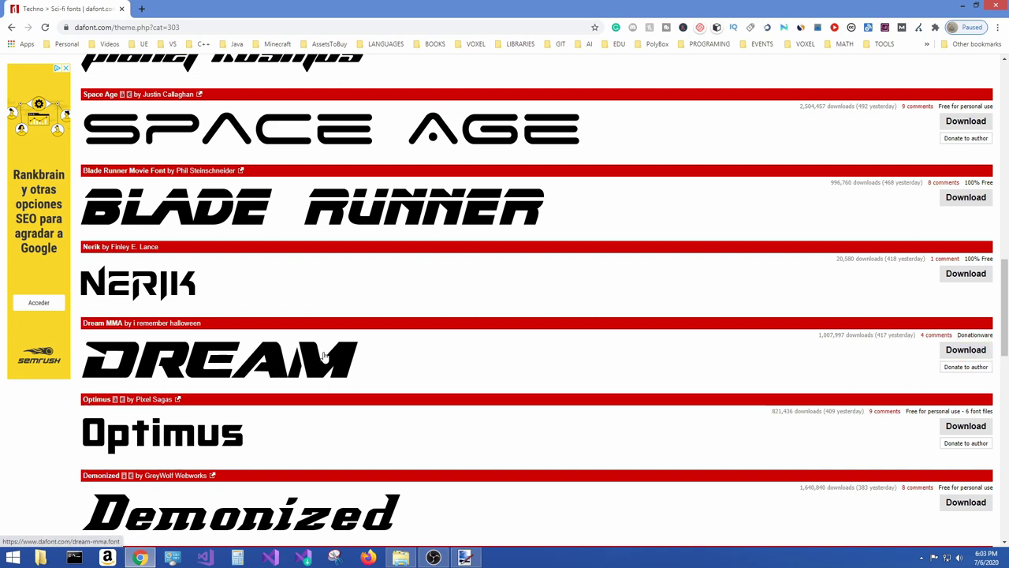
pyautogui.scroll(-1, 324, 355)
pyautogui.scroll(-1, 408, 288)
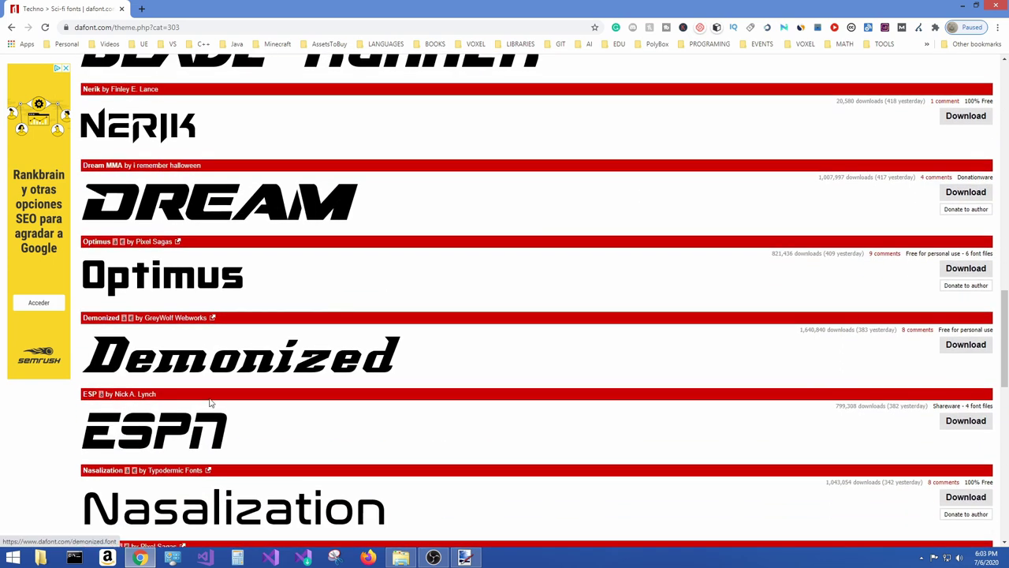
pyautogui.scroll(-1, 235, 387)
pyautogui.scroll(-1, 257, 382)
pyautogui.scroll(1, 472, 483)
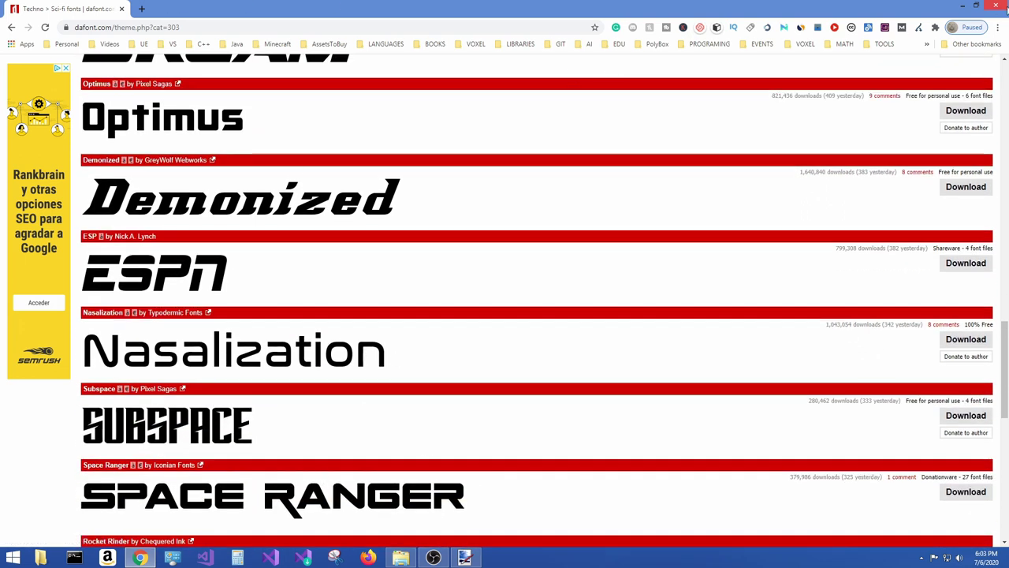
# Return to Paint.NET and type 'VIG OA' at the left of the canvas
pyautogui.click(996, 7)
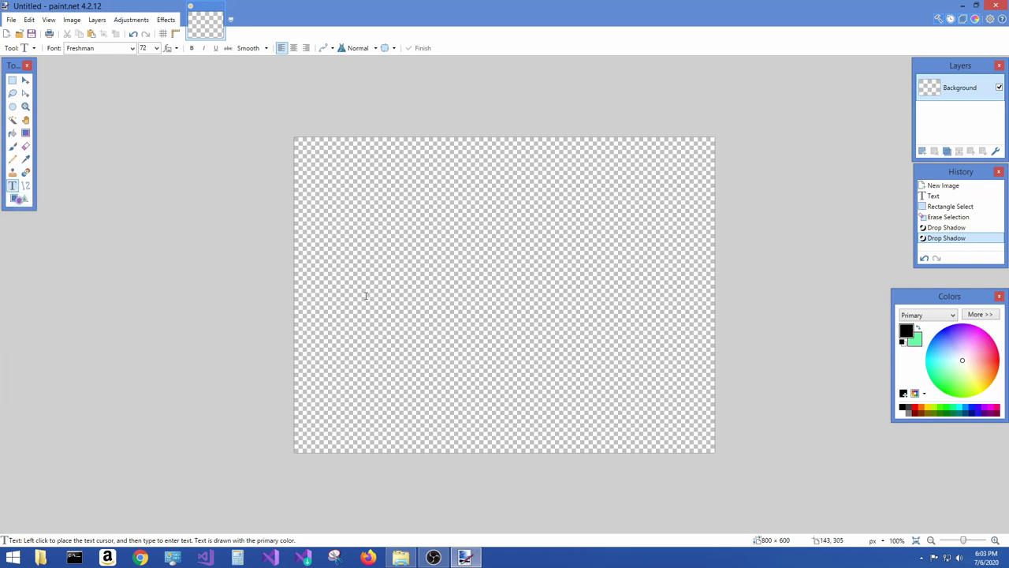
pyautogui.click(350, 252)
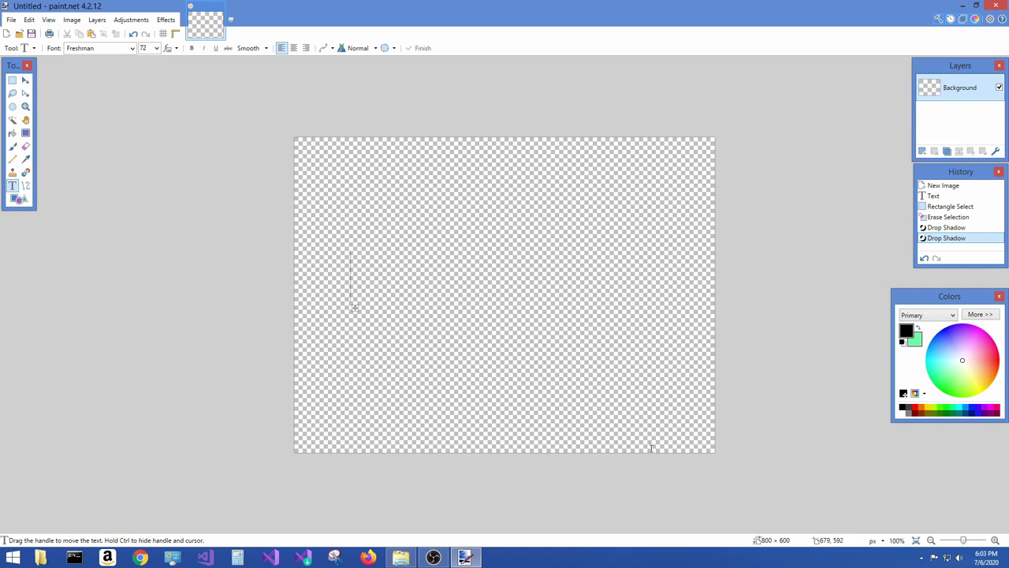
pyautogui.write('V')
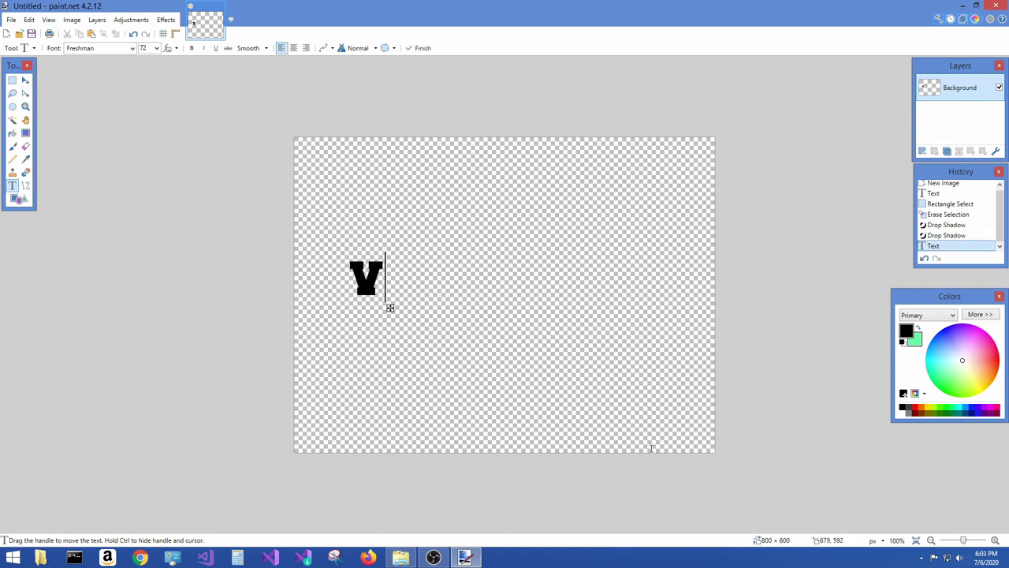
pyautogui.write('I')
pyautogui.write('G O')
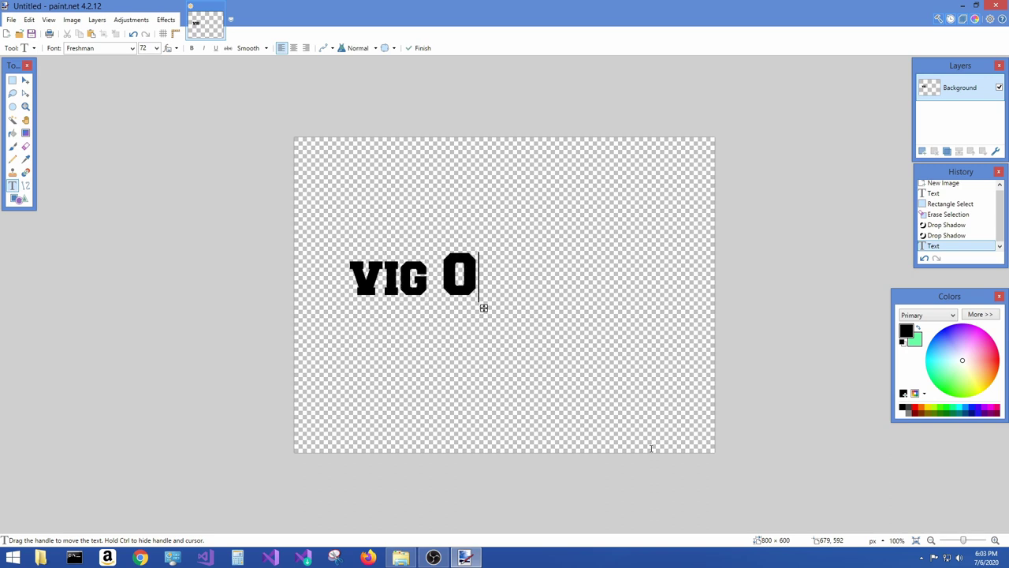
pyautogui.write('A')
# Replace the wrong first letter with V and move the text toward the canvas centre
pyautogui.click(385, 268)
pyautogui.press('BackSpace')
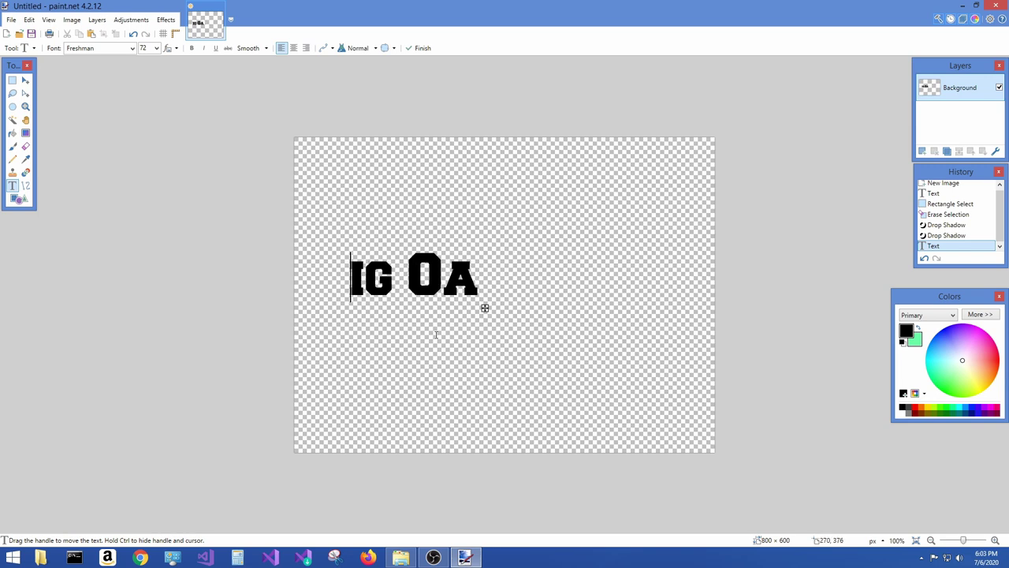
pyautogui.write('V')
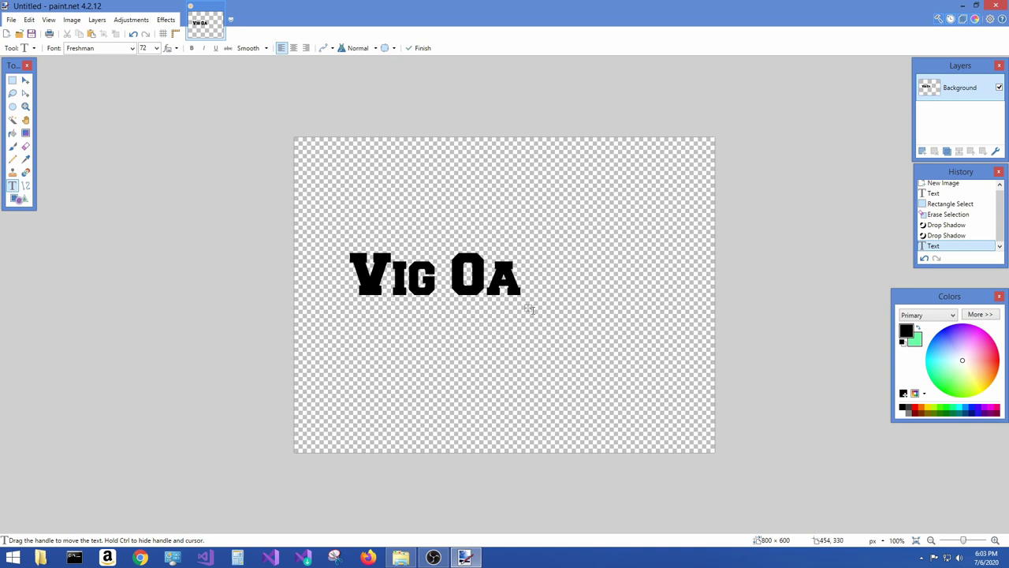
pyautogui.moveTo(528, 308); pyautogui.dragTo(586, 315)
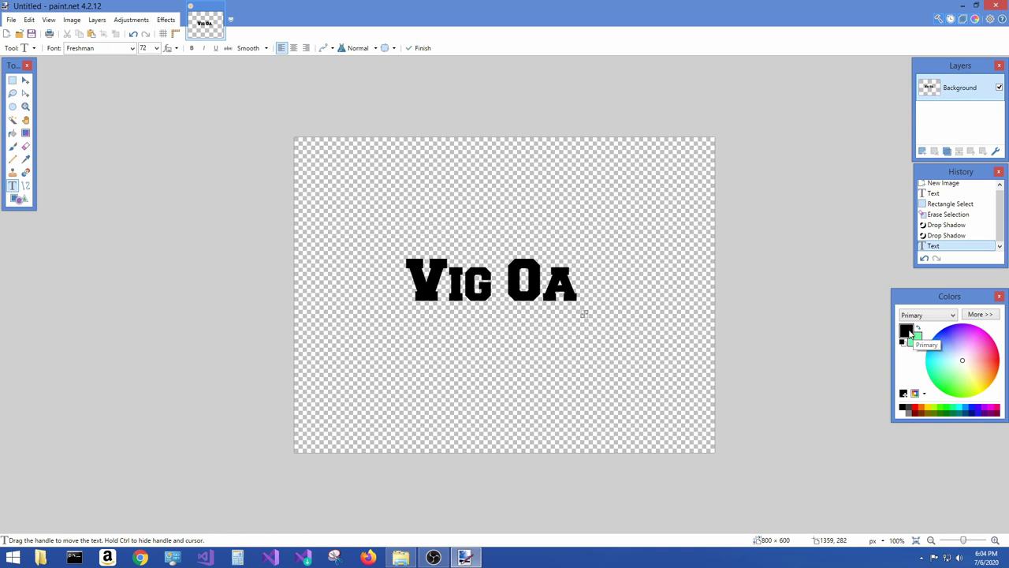
# Make the Vig Oa text white, then Magic Wand-select the letter shapes
pyautogui.click(908, 414)
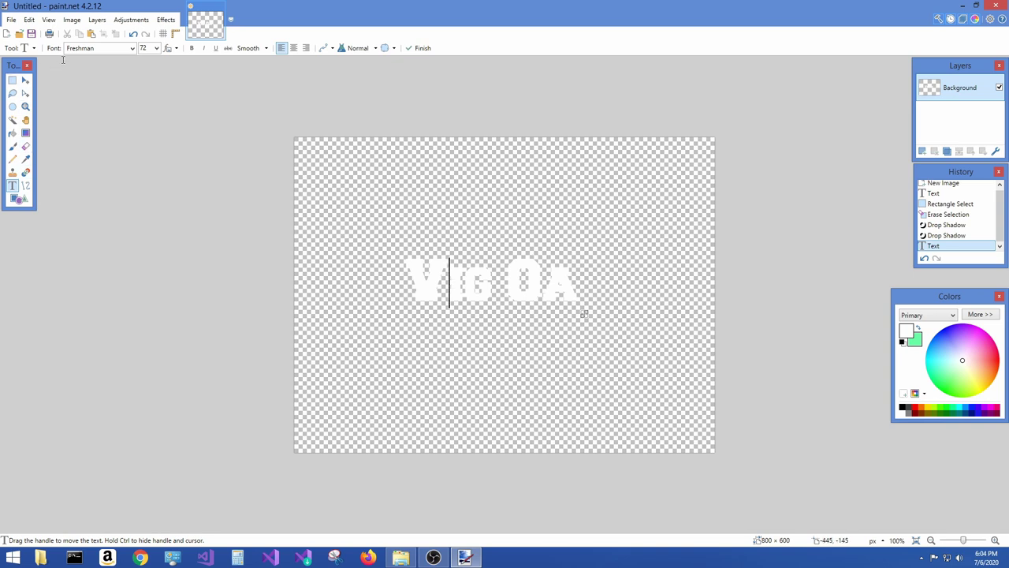
pyautogui.click(12, 80)
pyautogui.click(11, 120)
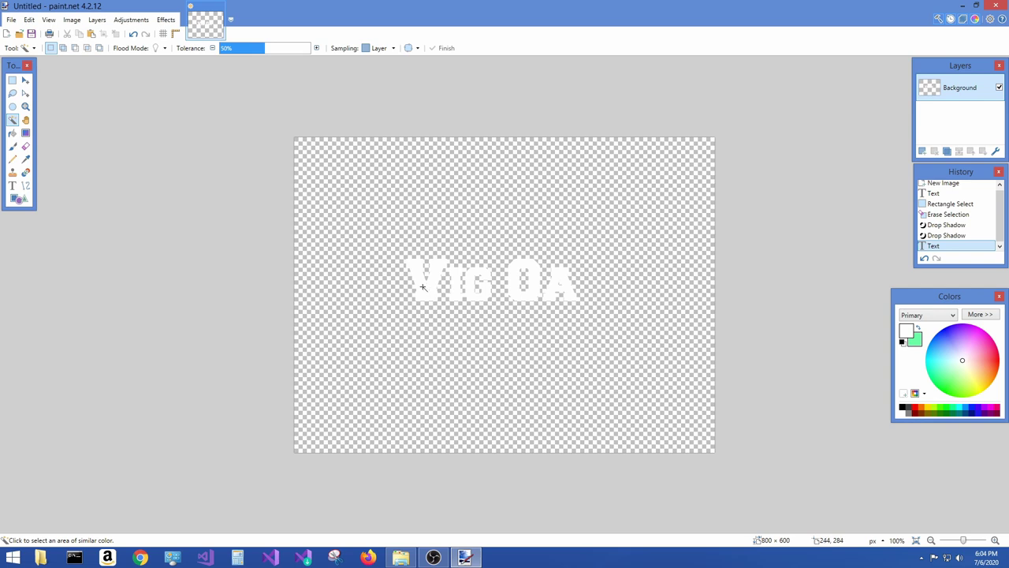
pyautogui.click(426, 288)
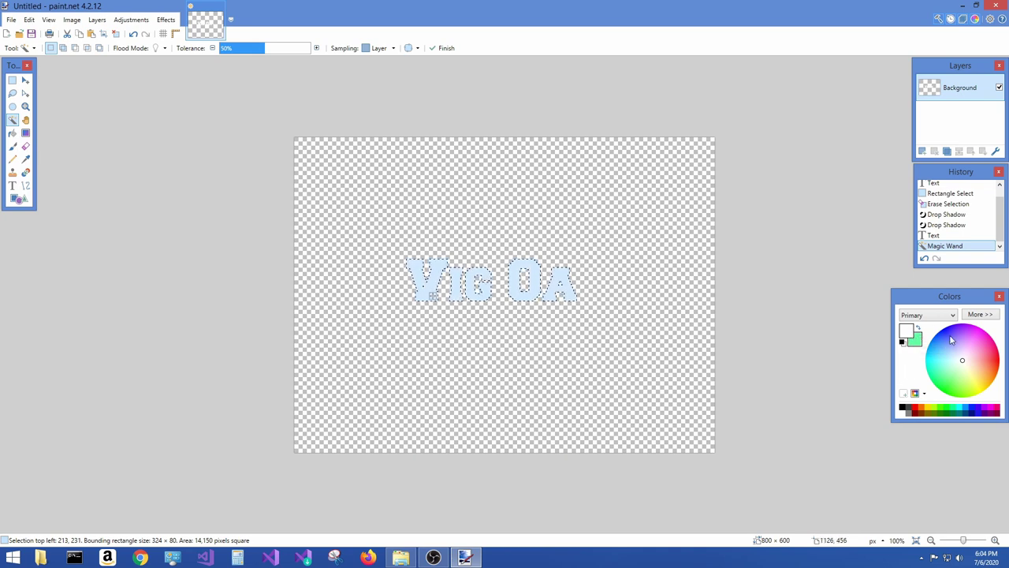
# Set the primary colour to blue and the secondary to red, then reselect the letters
pyautogui.click(952, 339)
pyautogui.click(972, 408)
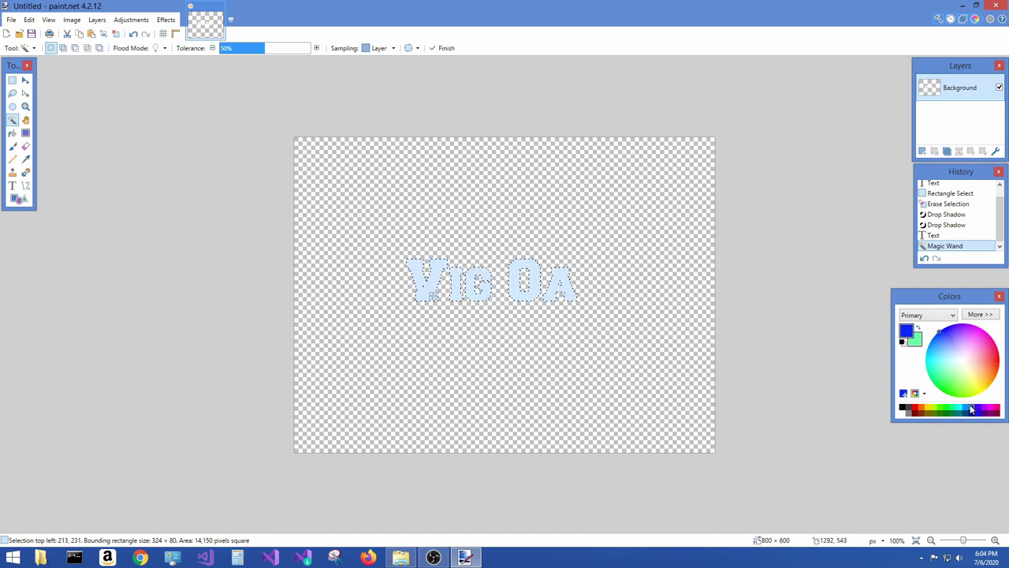
pyautogui.click(998, 365)
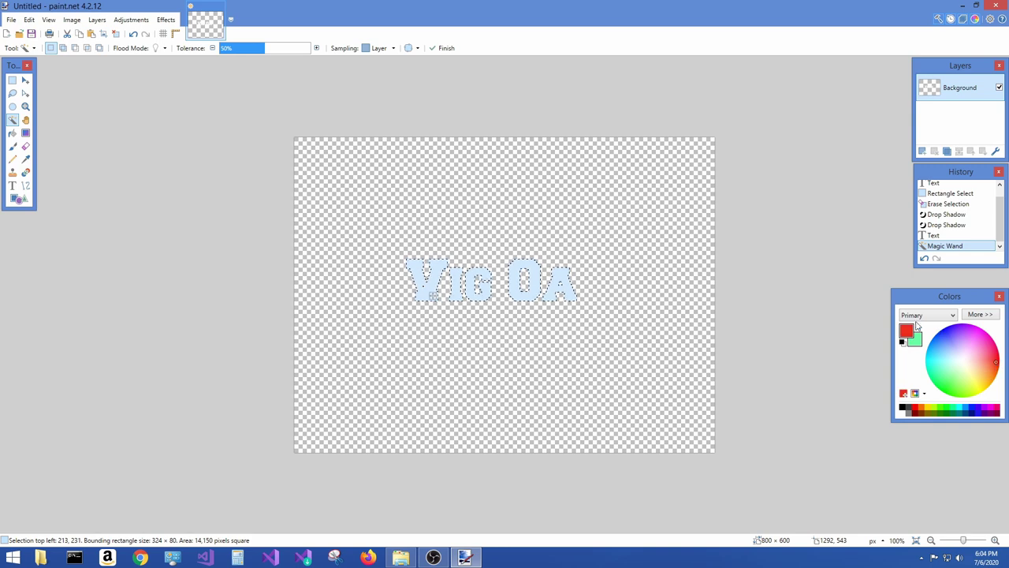
pyautogui.click(917, 328)
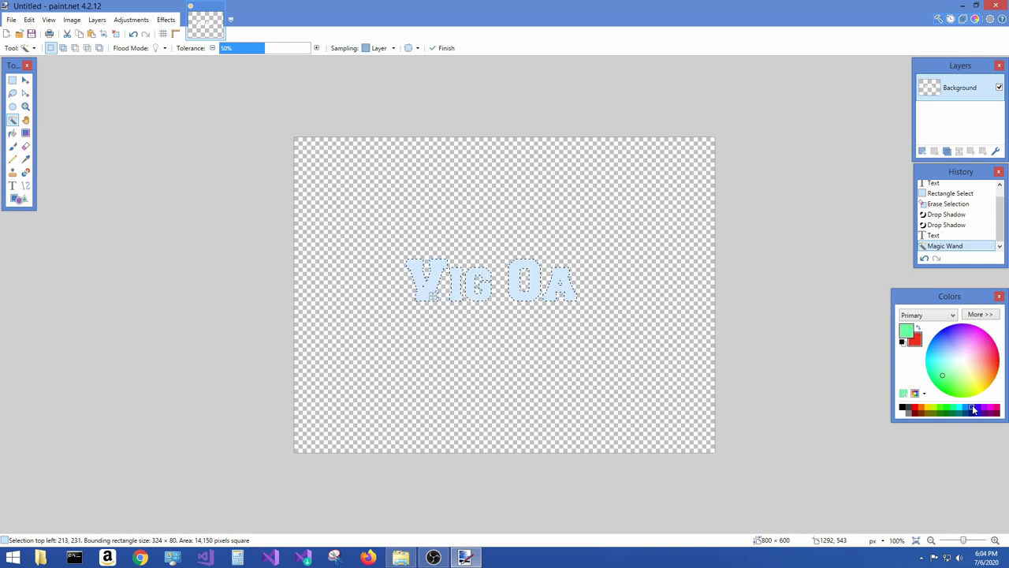
pyautogui.click(972, 408)
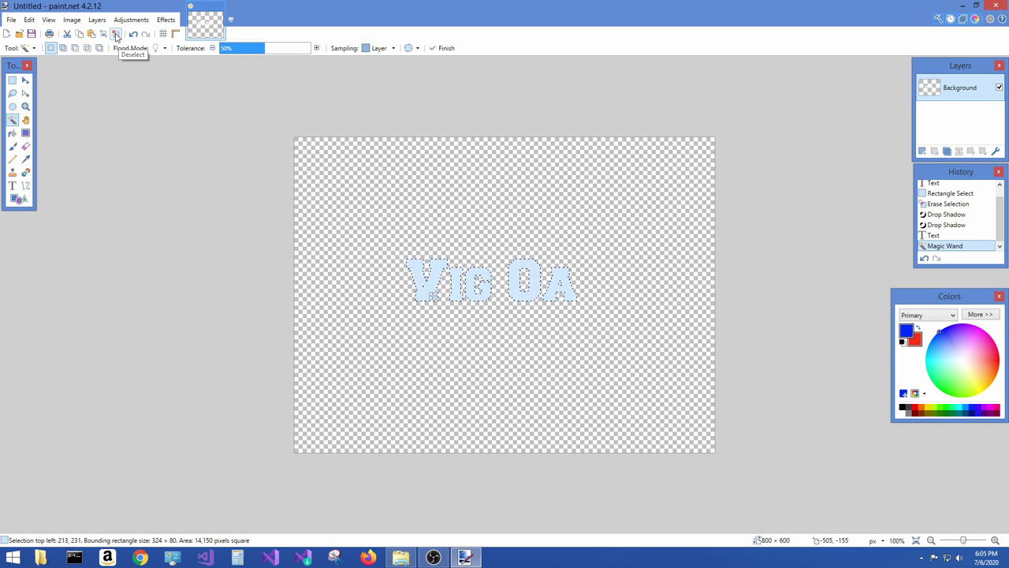
pyautogui.click(116, 35)
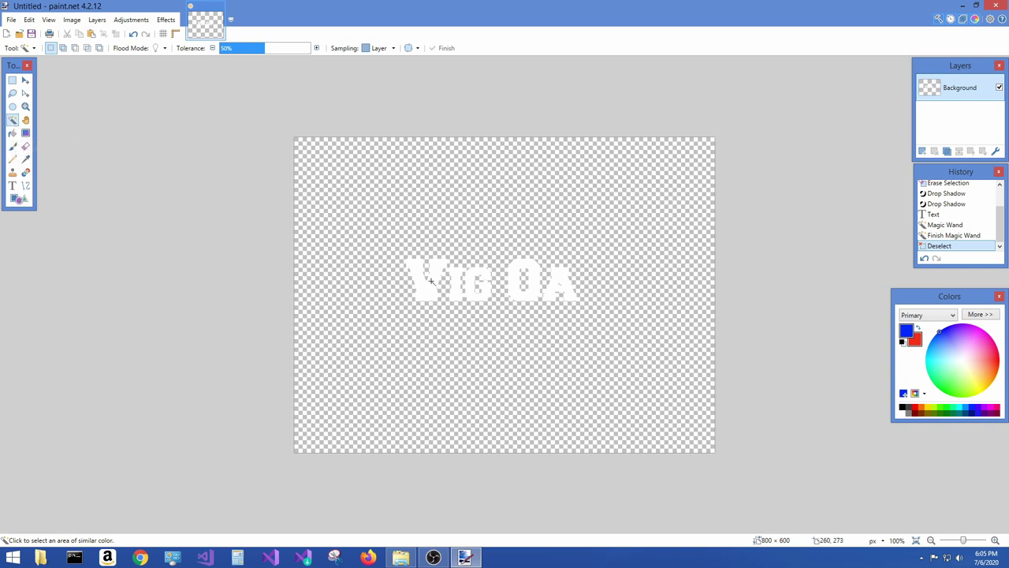
pyautogui.click(427, 284)
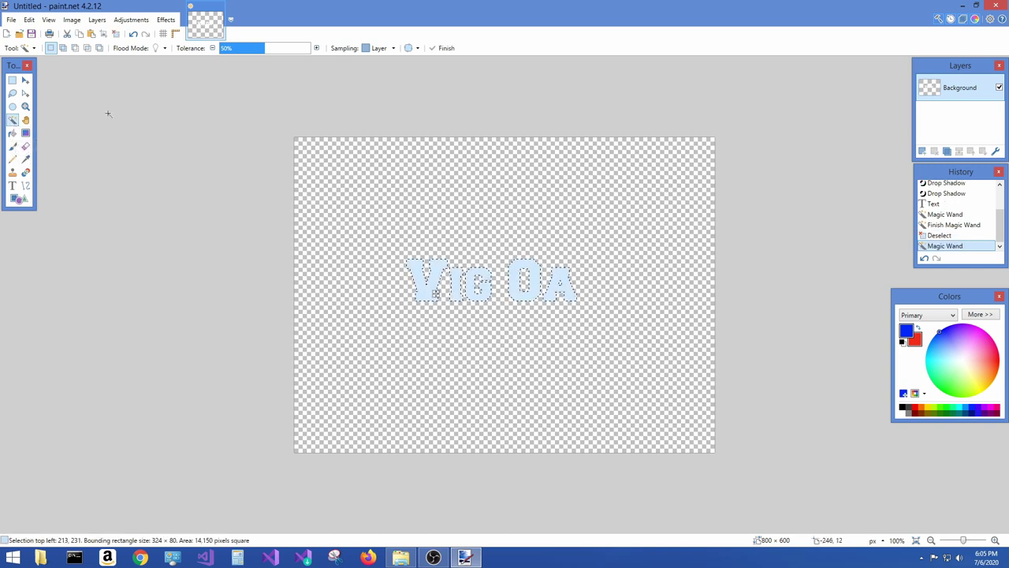
# Drag a top-to-bottom blue-to-red gradient across the selected letters, then deselect
pyautogui.click(25, 134)
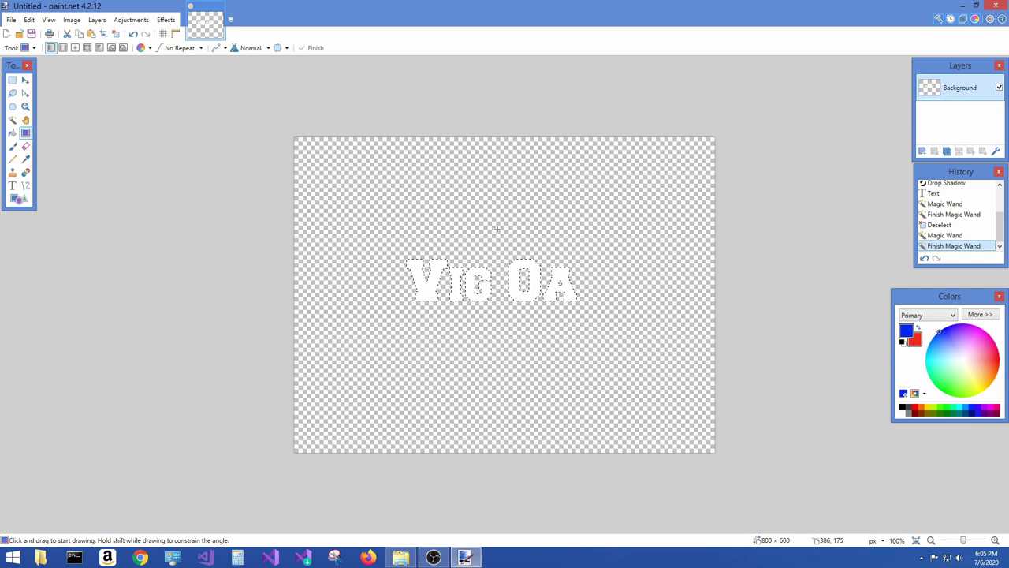
pyautogui.click(496, 228)
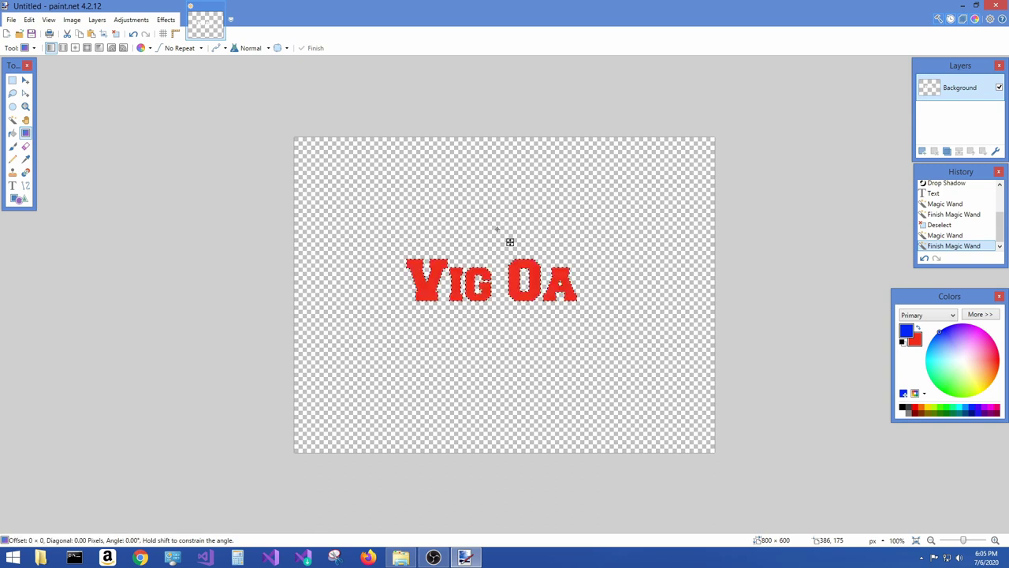
pyautogui.moveTo(497, 228); pyautogui.dragTo(497, 328)
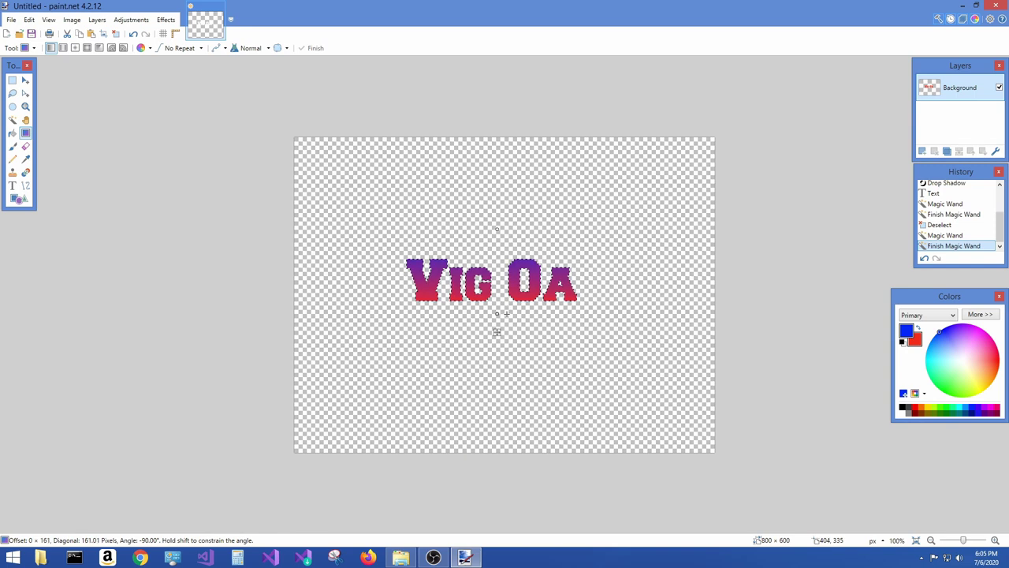
pyautogui.moveTo(497, 327)
pyautogui.mouseDown()
pyautogui.moveTo(497, 402)
pyautogui.moveTo(497, 342)
pyautogui.moveTo(497, 364)
pyautogui.mouseUp()
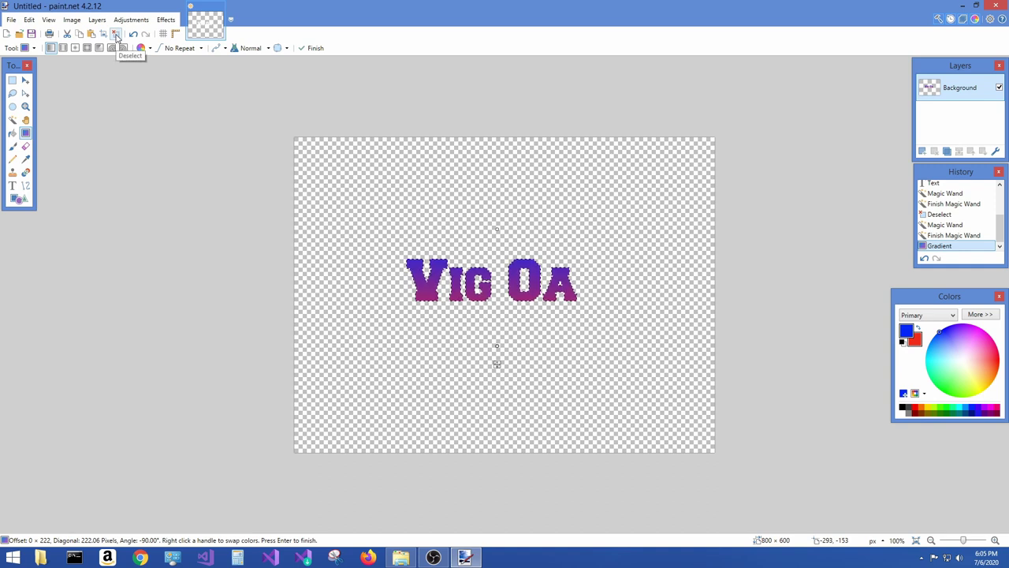
pyautogui.click(116, 35)
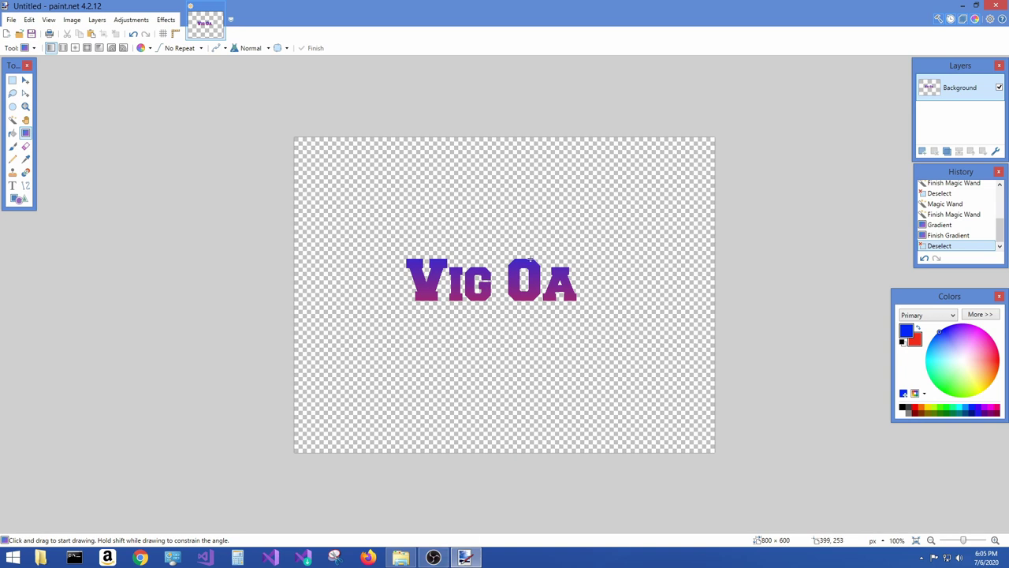
# Bring up the LOGOS folder and open VigOa.png in Windows Photo Viewer
pyautogui.click(400, 558)
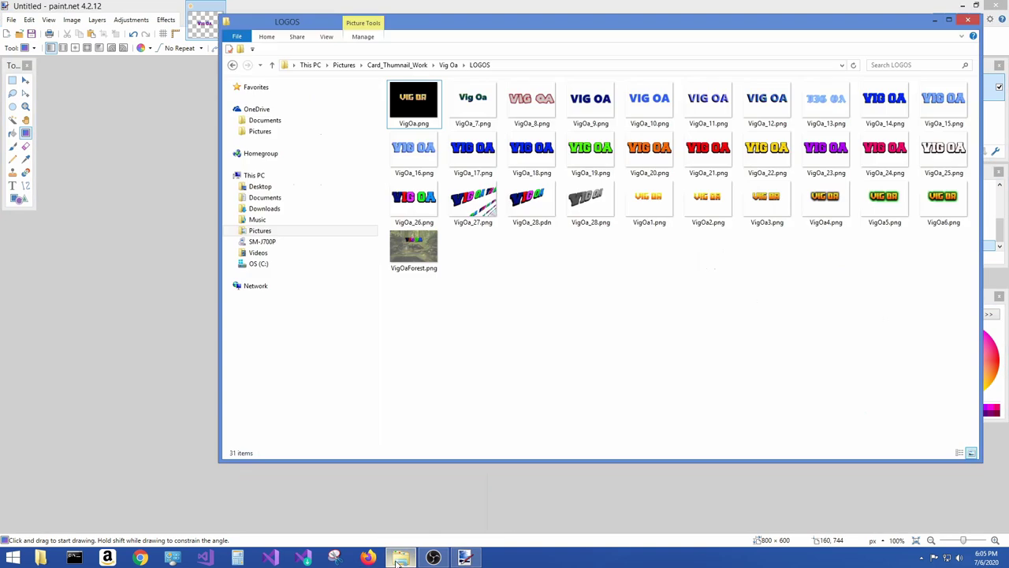
pyautogui.moveTo(620, 25)
pyautogui.mouseDown()
pyautogui.moveTo(492, 75)
pyautogui.moveTo(488, 65)
pyautogui.mouseUp()
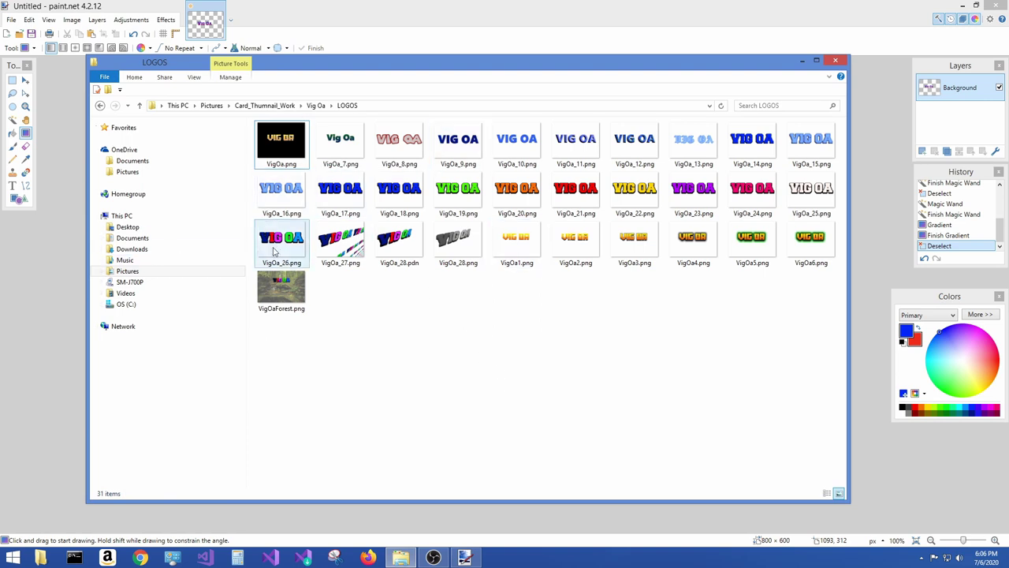
pyautogui.doubleClick(280, 146)
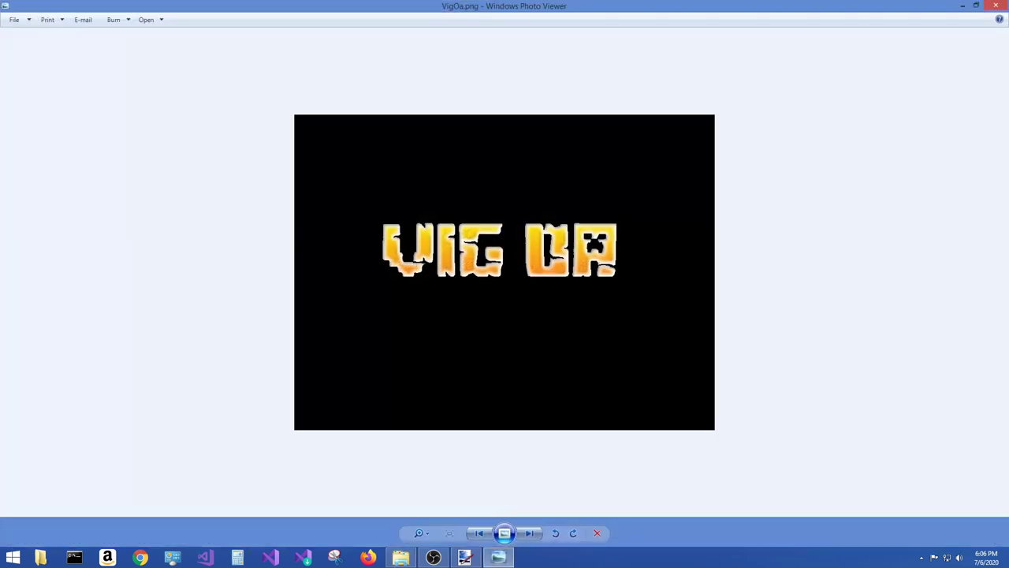
# Page through the logo variants, from gothic lettering to the coloured and multicoloured versions
pyautogui.click(531, 535)
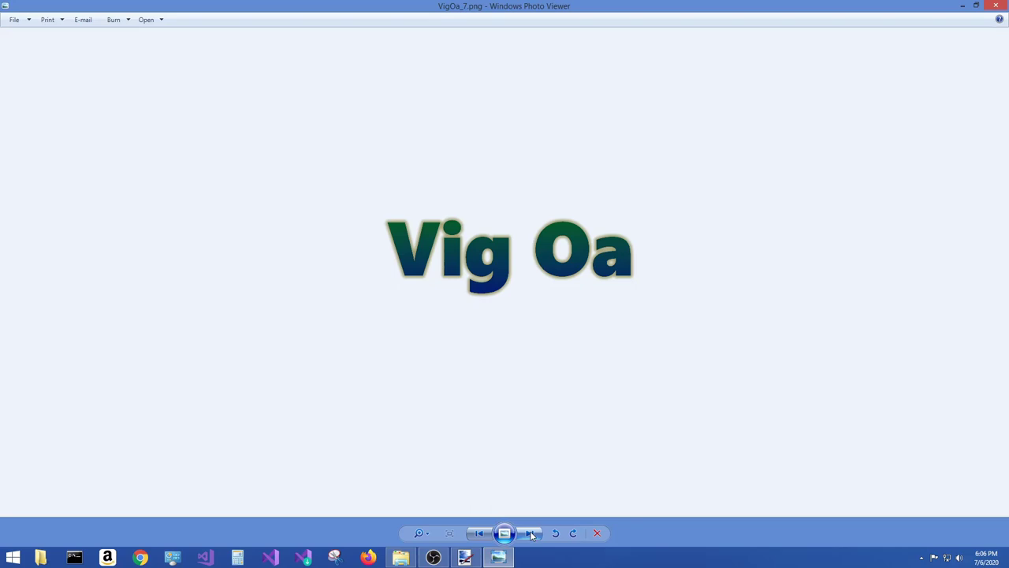
pyautogui.click(479, 535)
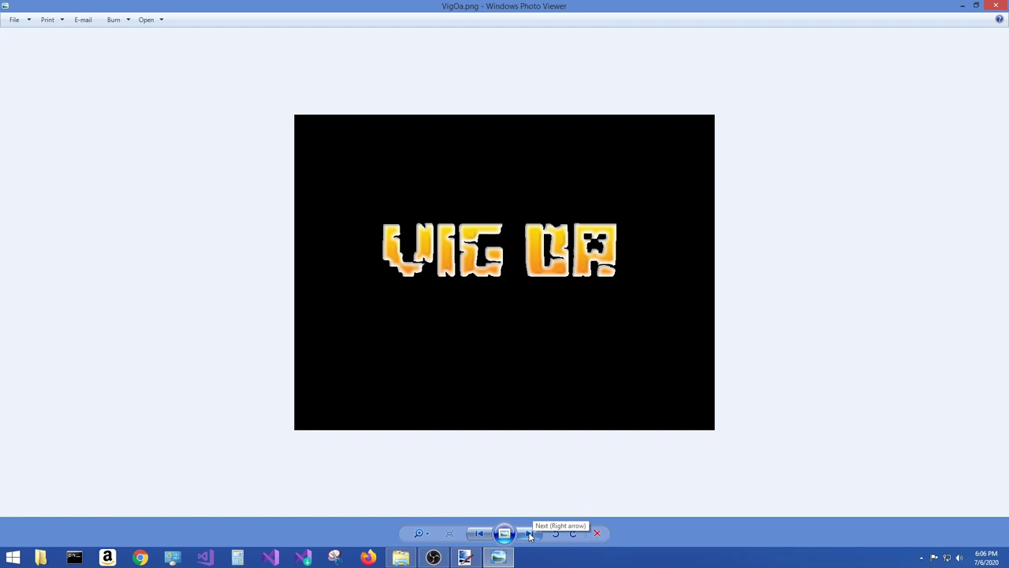
pyautogui.click(530, 535)
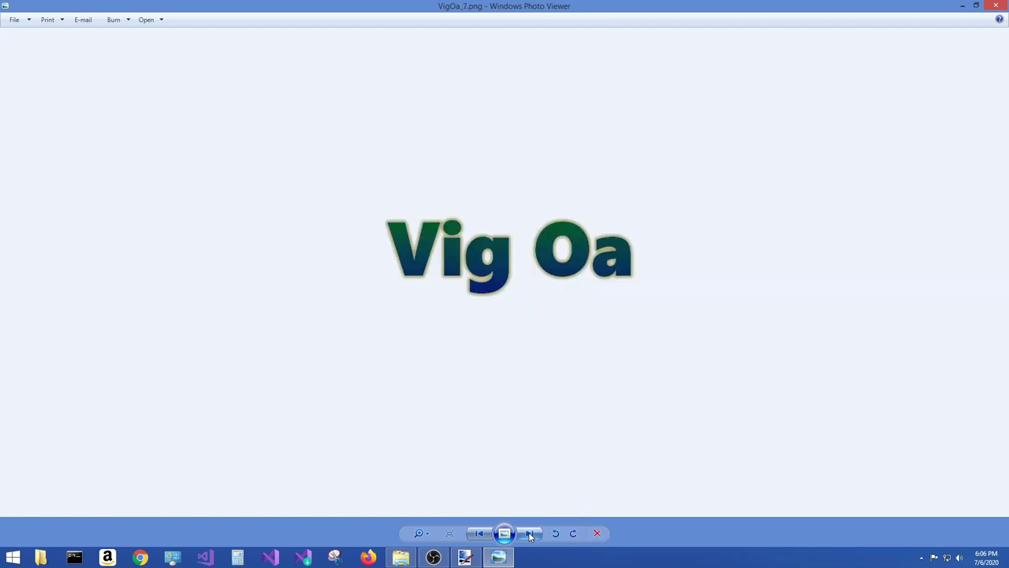
pyautogui.click(529, 535)
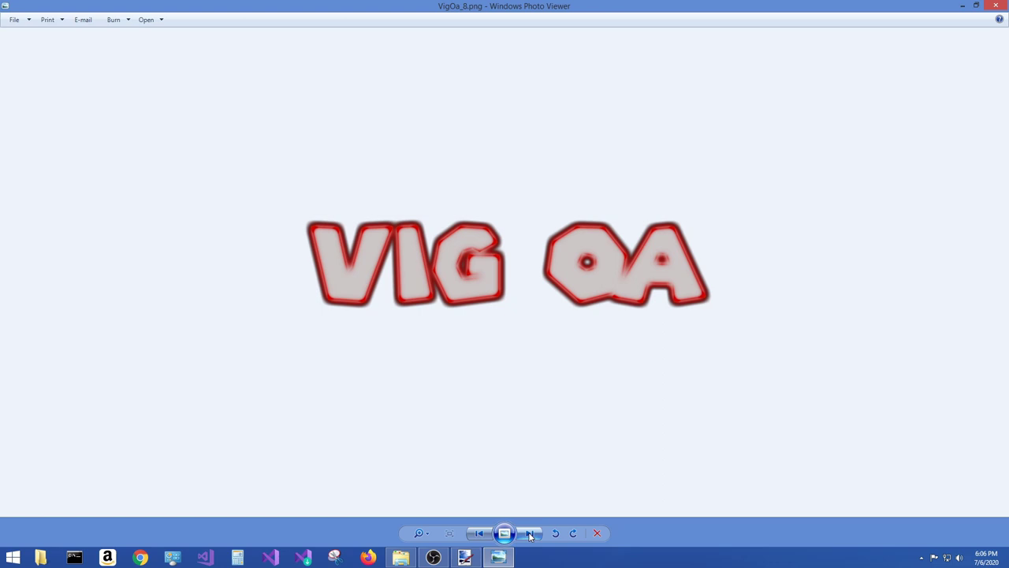
pyautogui.click(530, 535)
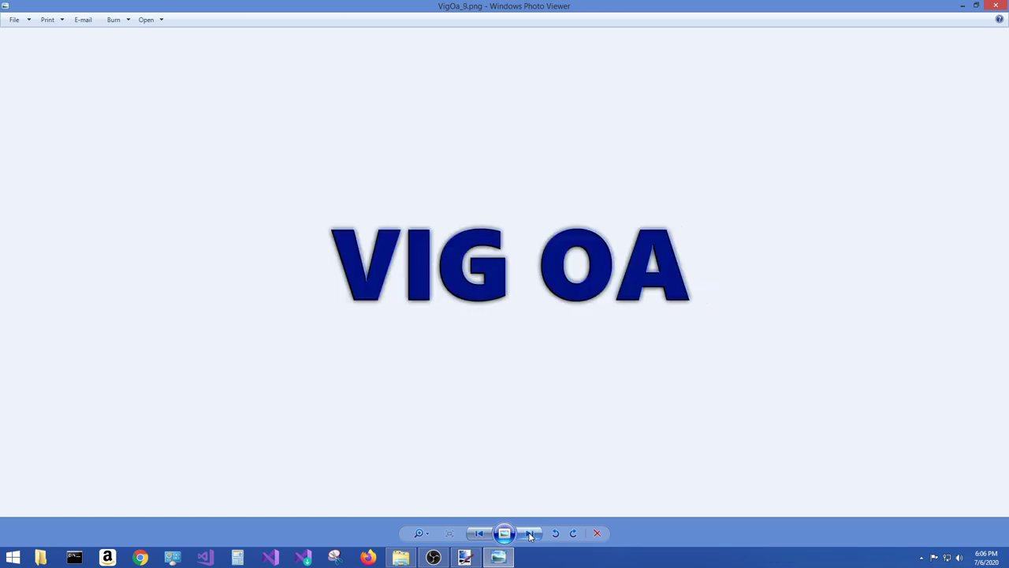
pyautogui.click(530, 535)
pyautogui.click(531, 535)
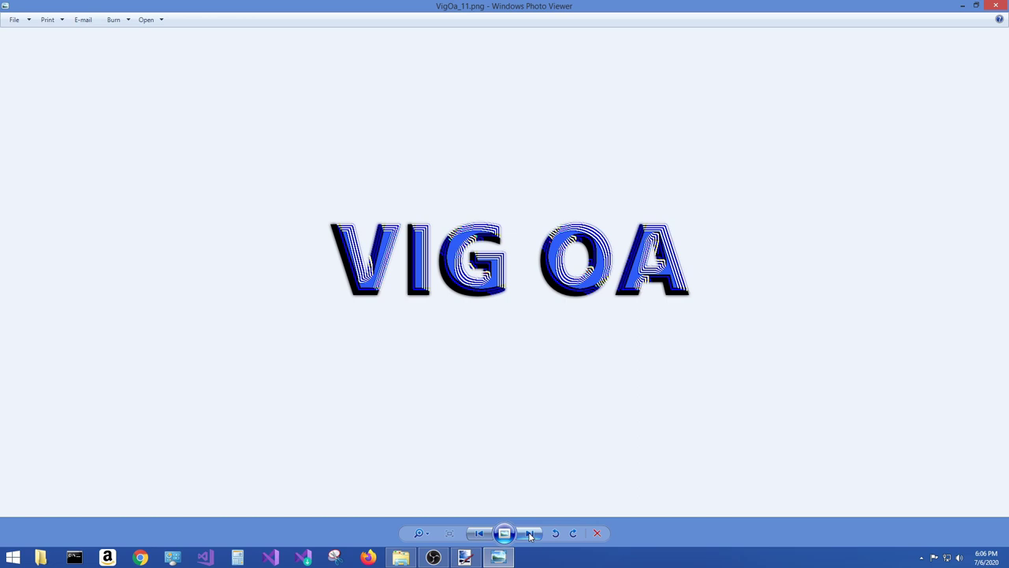
pyautogui.click(530, 535)
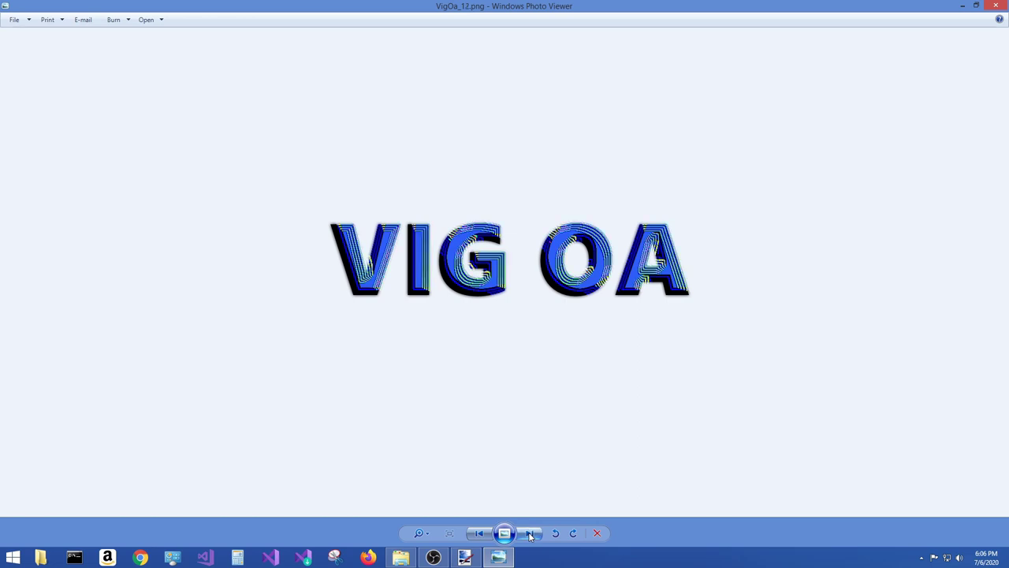
pyautogui.click(531, 536)
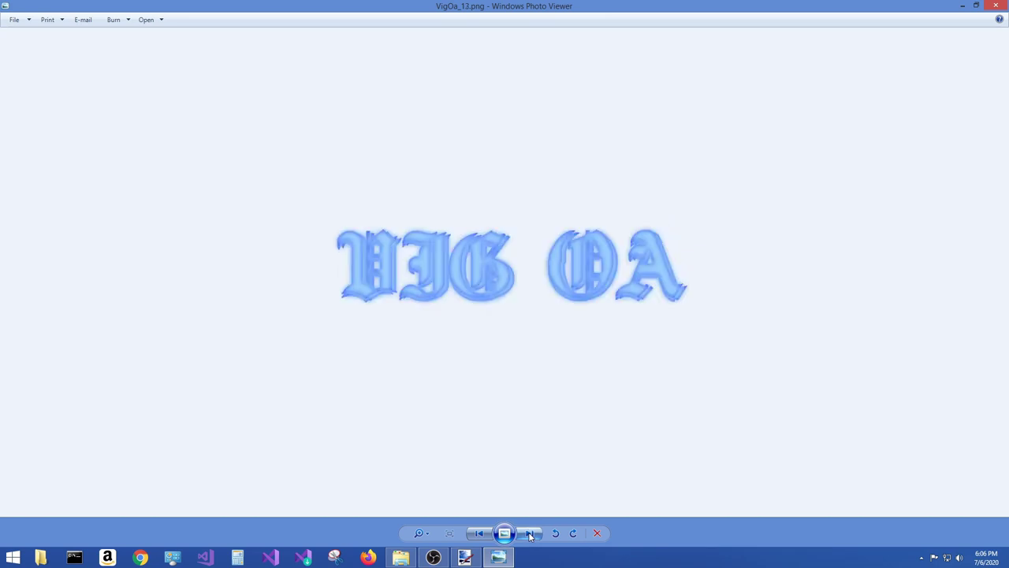
pyautogui.click(530, 535)
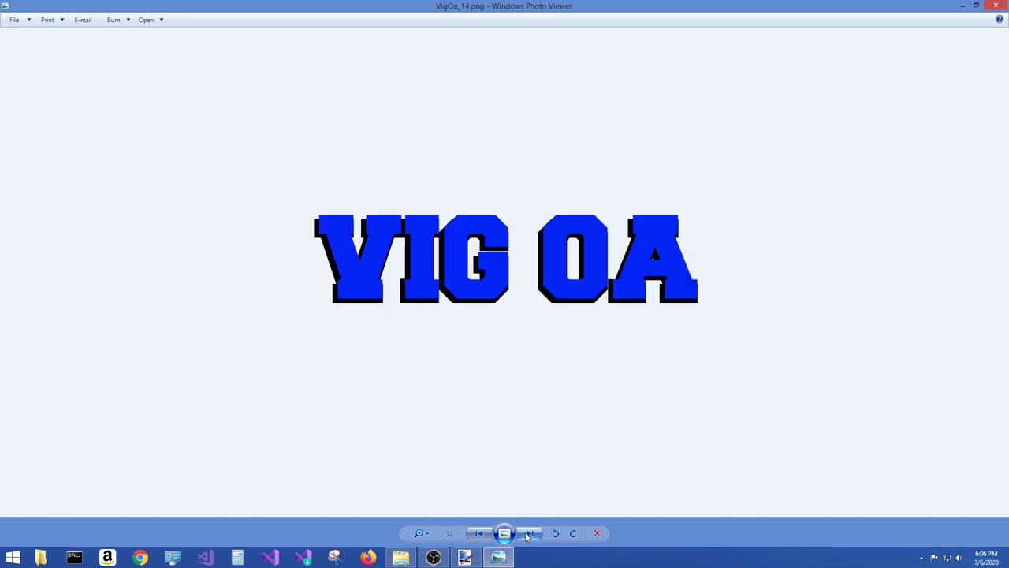
pyautogui.click(480, 534)
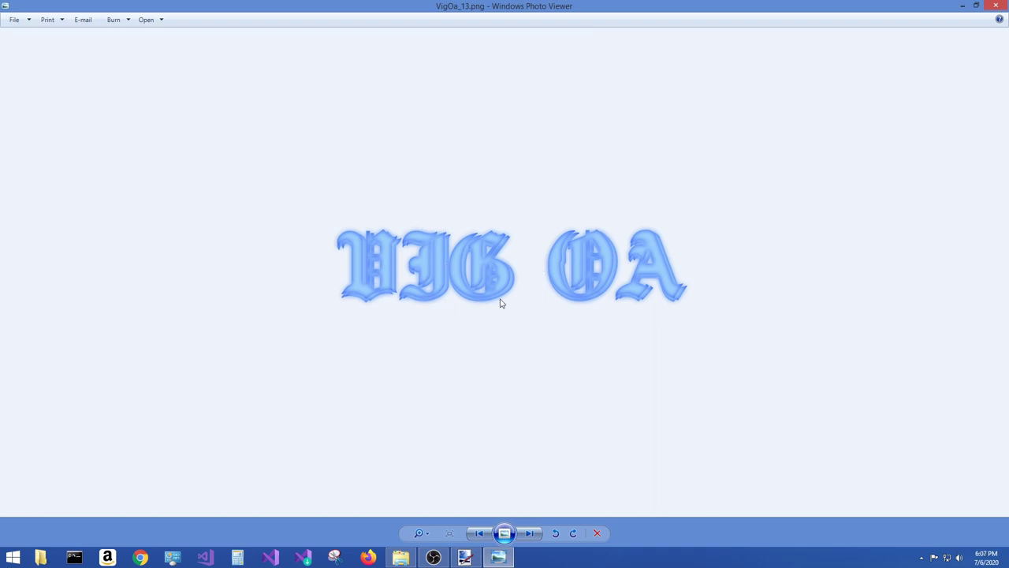
pyautogui.click(531, 535)
pyautogui.click(534, 536)
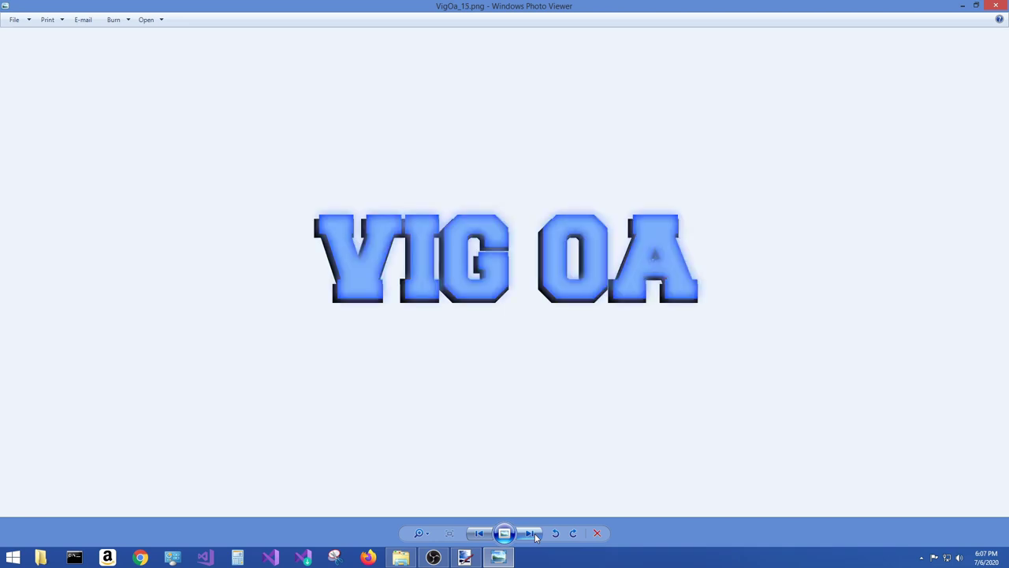
pyautogui.click(535, 536)
pyautogui.click(535, 536)
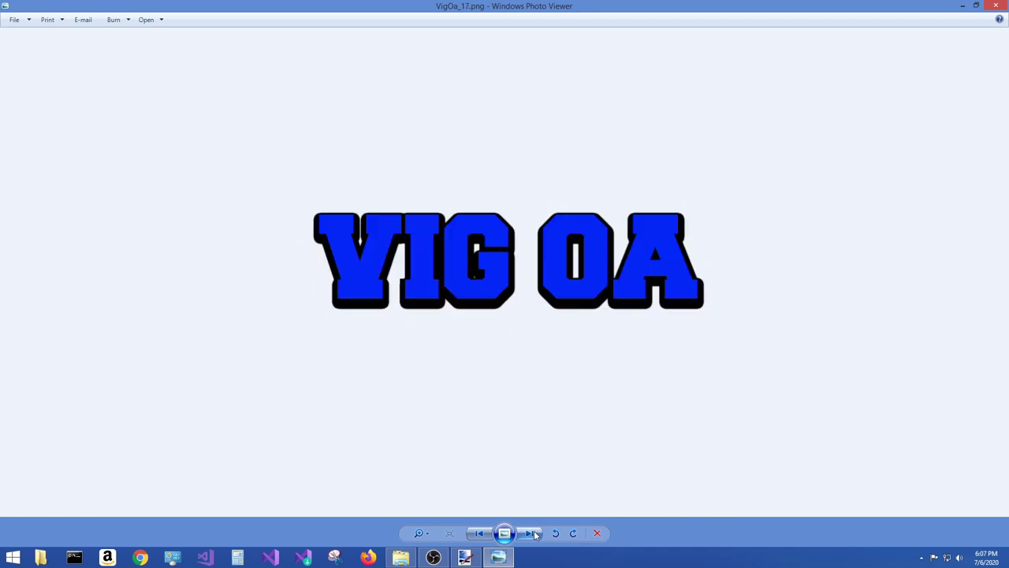
pyautogui.click(534, 535)
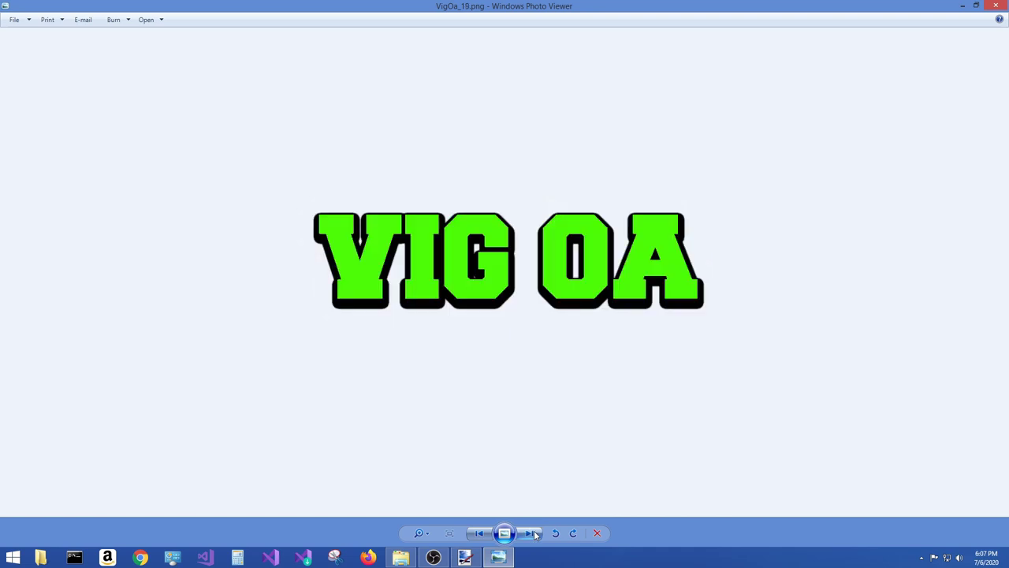
pyautogui.click(535, 536)
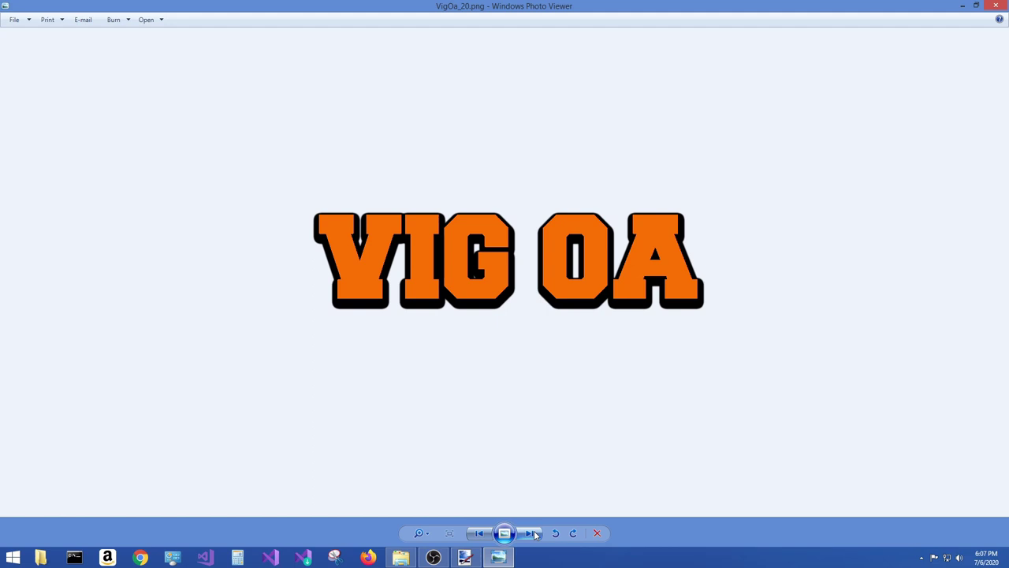
pyautogui.click(535, 535)
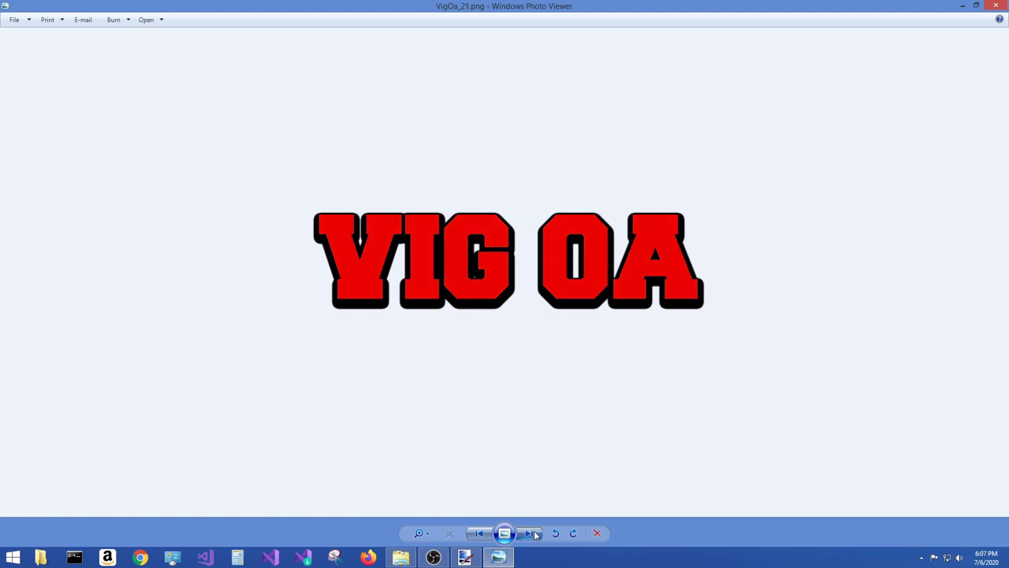
pyautogui.click(534, 536)
pyautogui.click(534, 536)
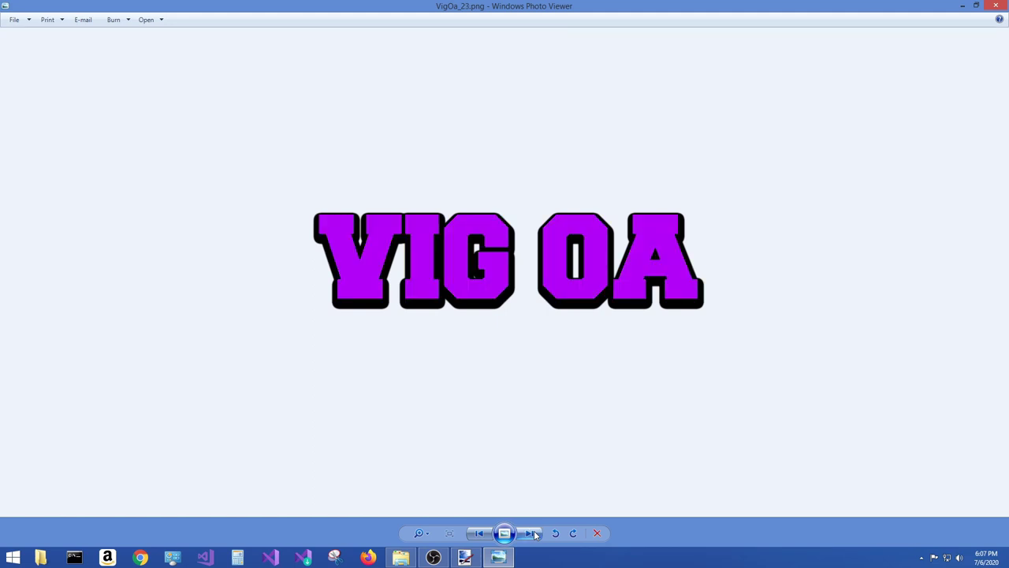
pyautogui.click(534, 535)
pyautogui.click(535, 536)
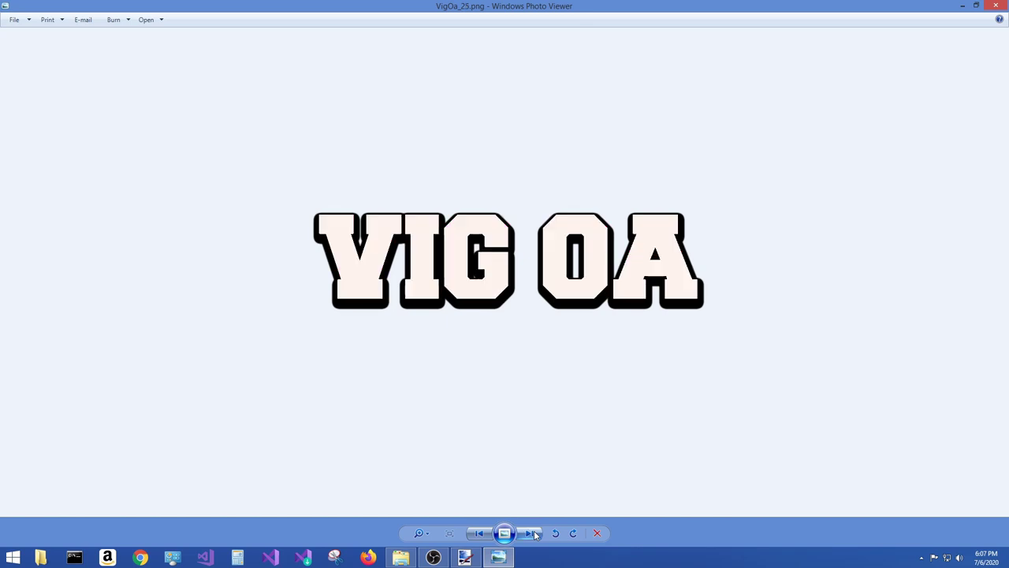
pyautogui.click(535, 536)
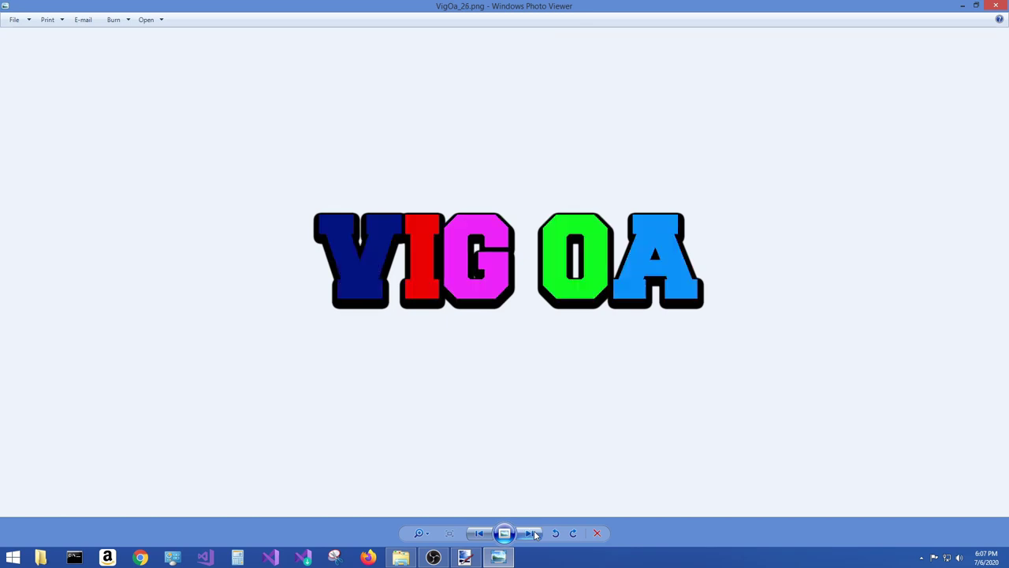
pyautogui.click(534, 534)
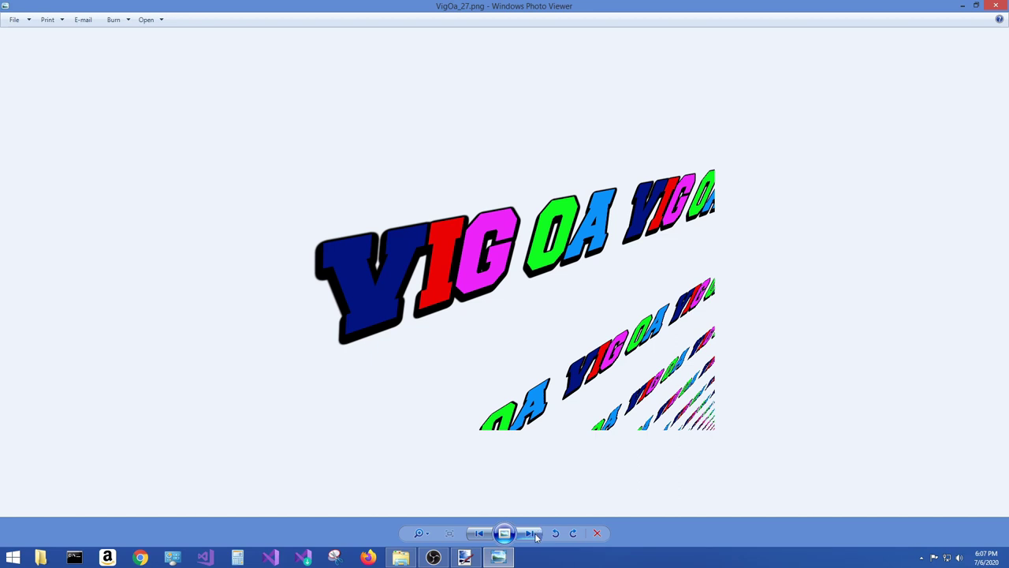
pyautogui.click(535, 536)
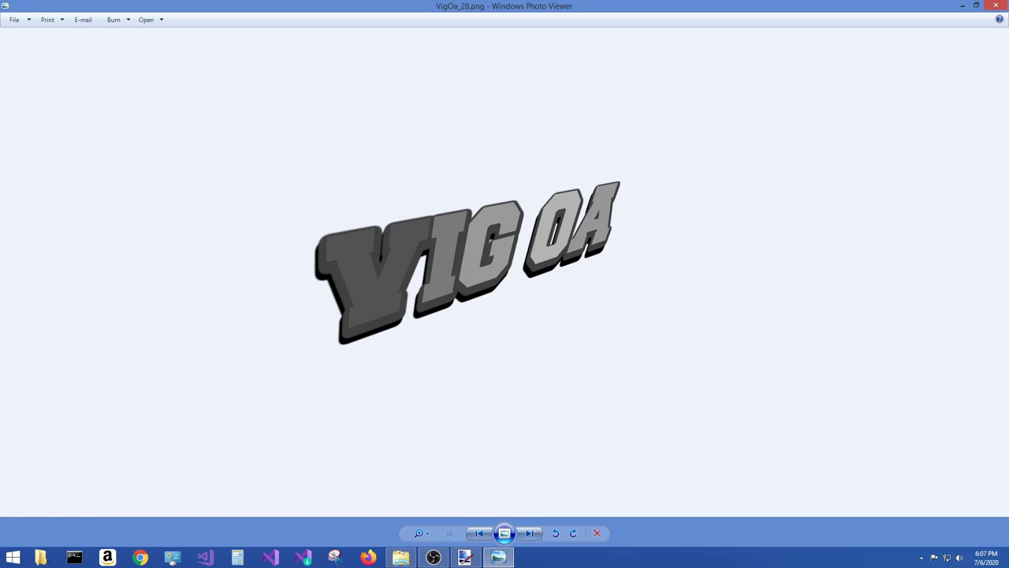
# Browse the pixel-font logo variants with outlines, glows and backgrounds, then close Photo Viewer
pyautogui.click(531, 534)
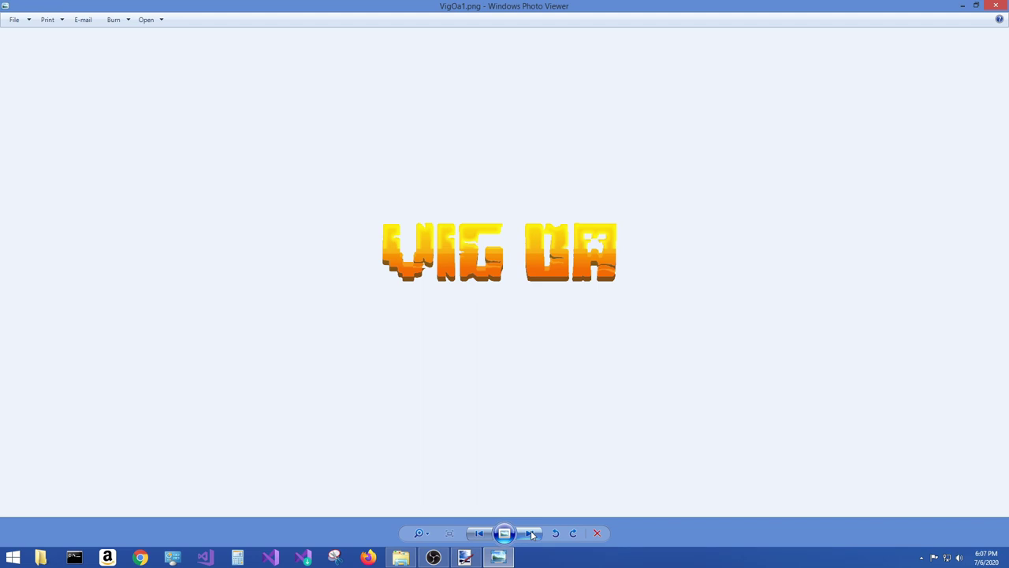
pyautogui.click(532, 534)
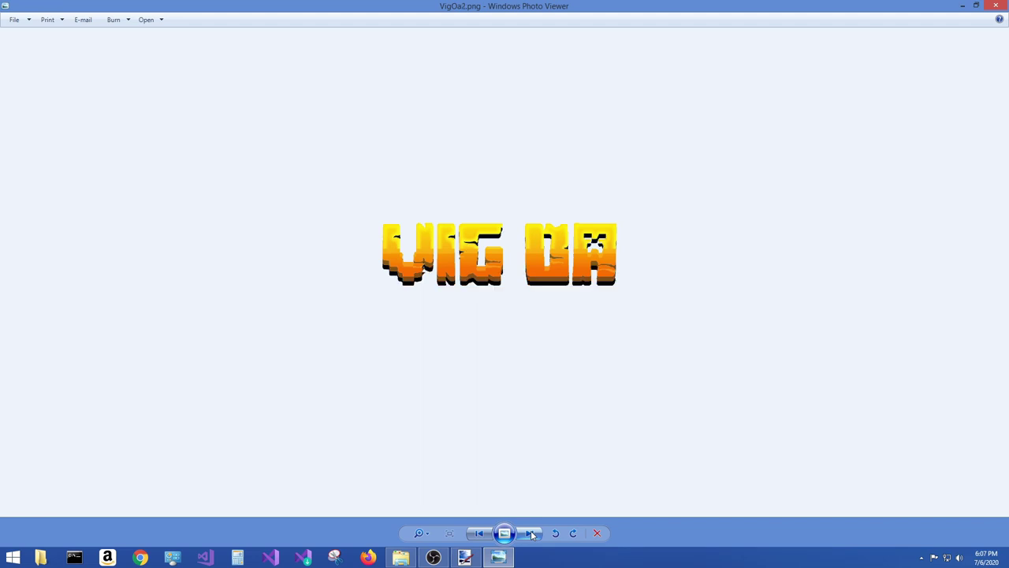
pyautogui.click(532, 534)
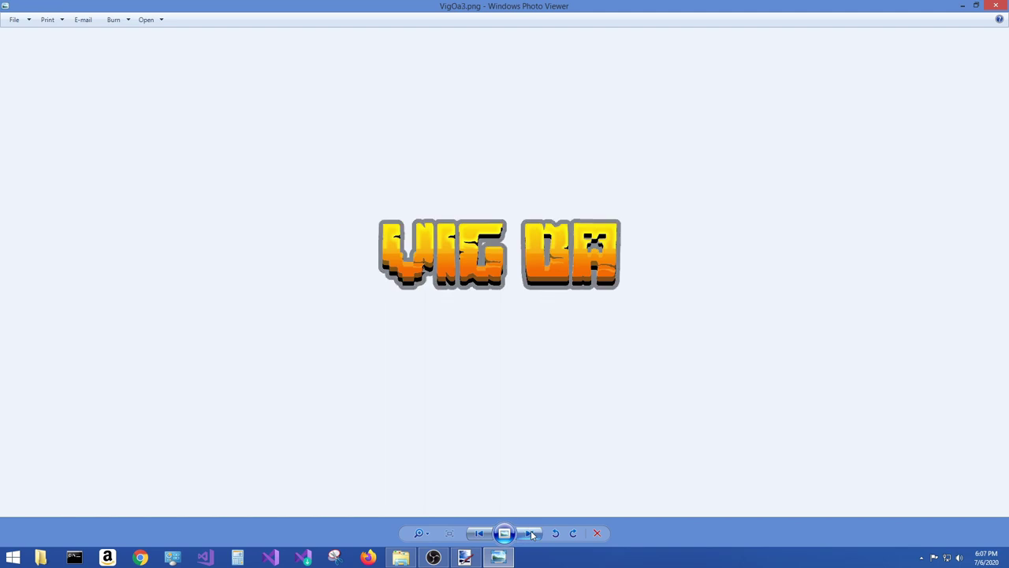
pyautogui.click(532, 534)
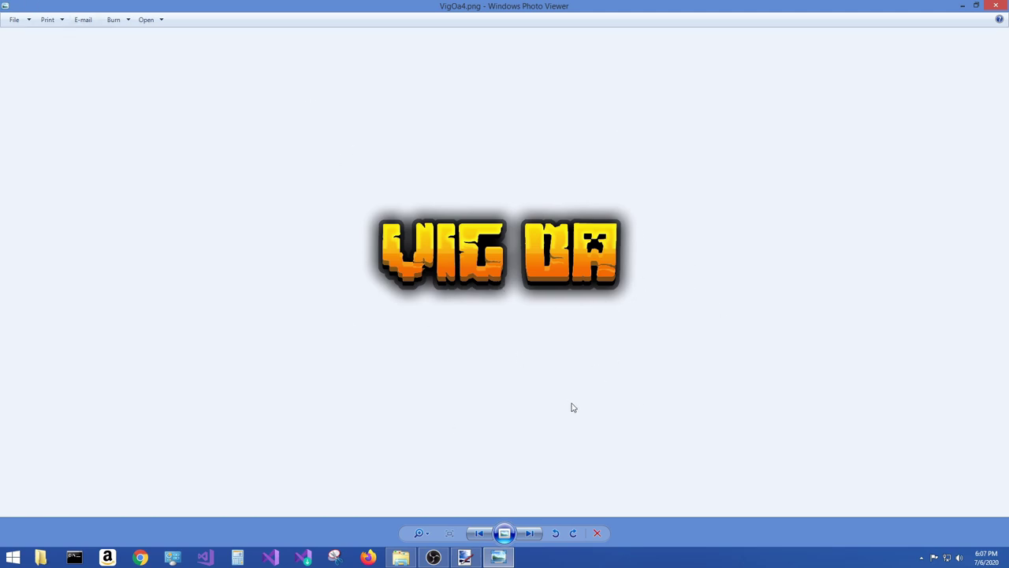
pyautogui.click(534, 535)
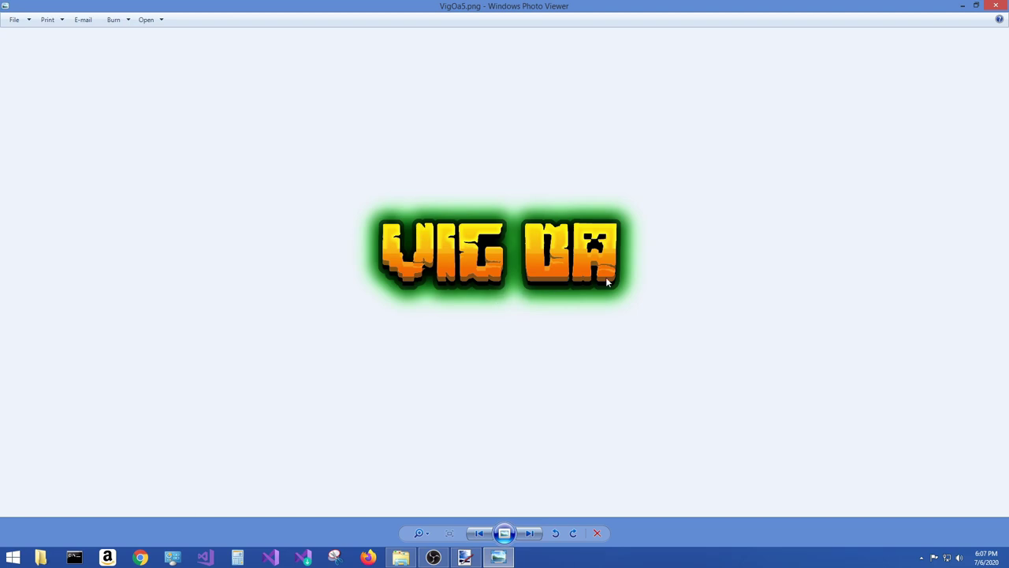
pyautogui.click(534, 534)
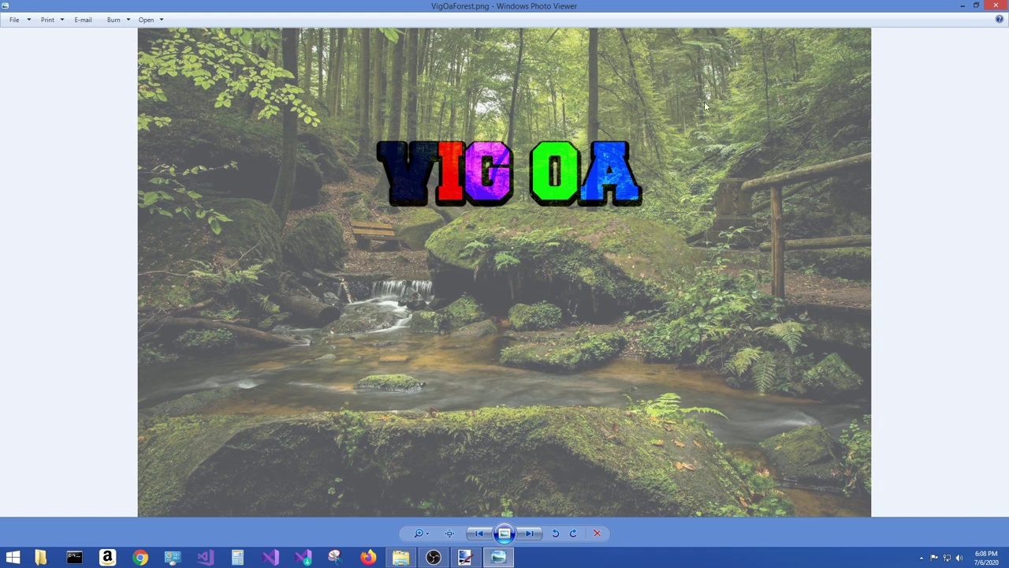
pyautogui.click(531, 534)
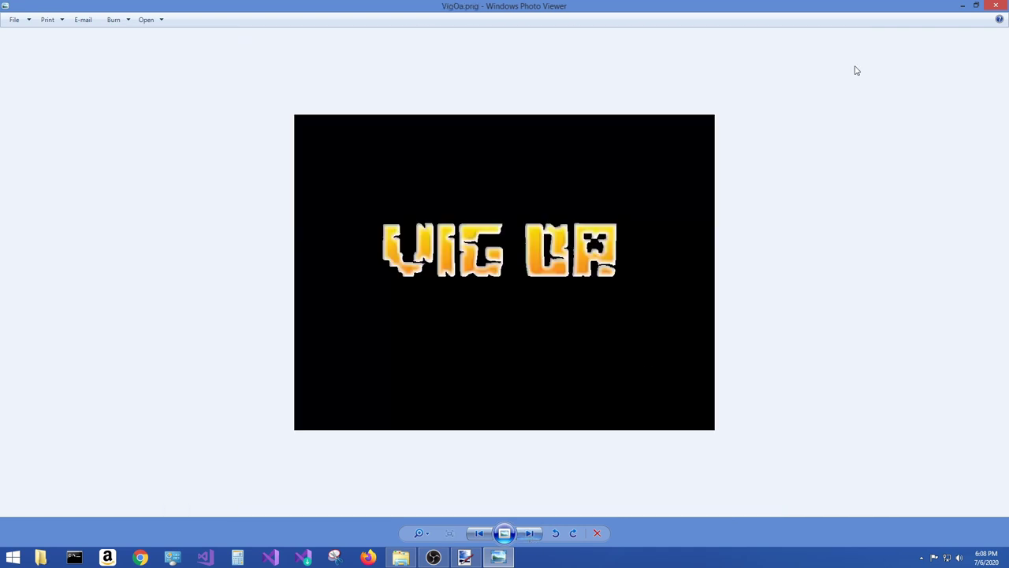
pyautogui.click(995, 5)
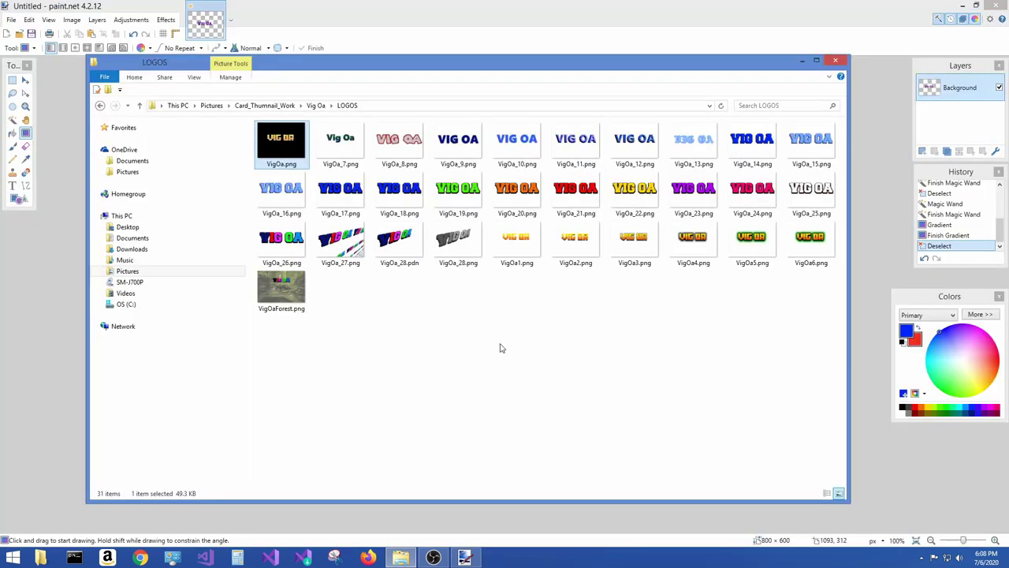
# Close the LOGOS folder window and open Paint.NET's Adjustments menu
pyautogui.click(837, 62)
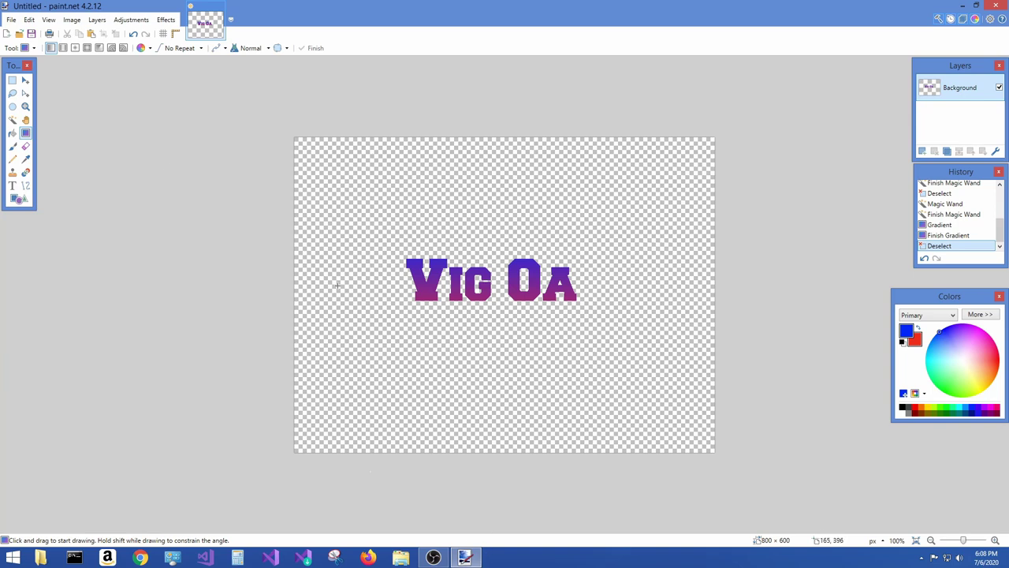
pyautogui.click(128, 20)
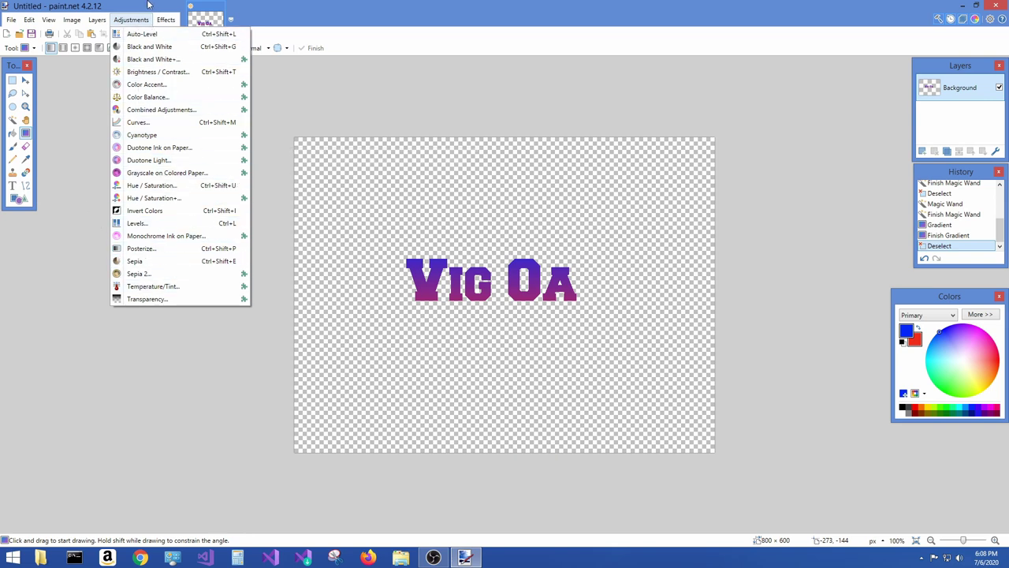
pyautogui.moveTo(166, 19)
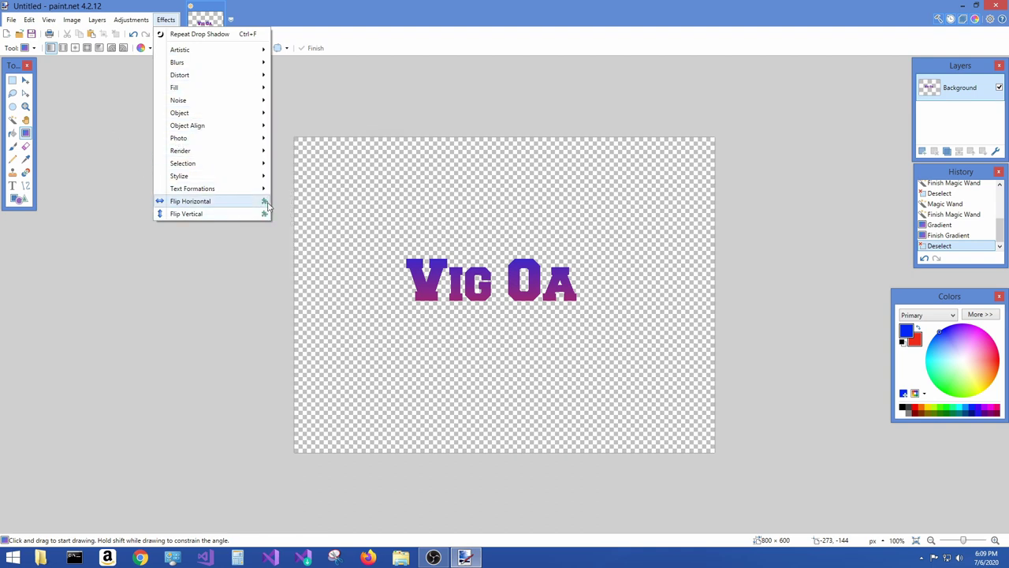
# Navigate from the desktop through BASE BODER TPL > Channel Art TPL > Channel Art Templates
pyautogui.click(961, 6)
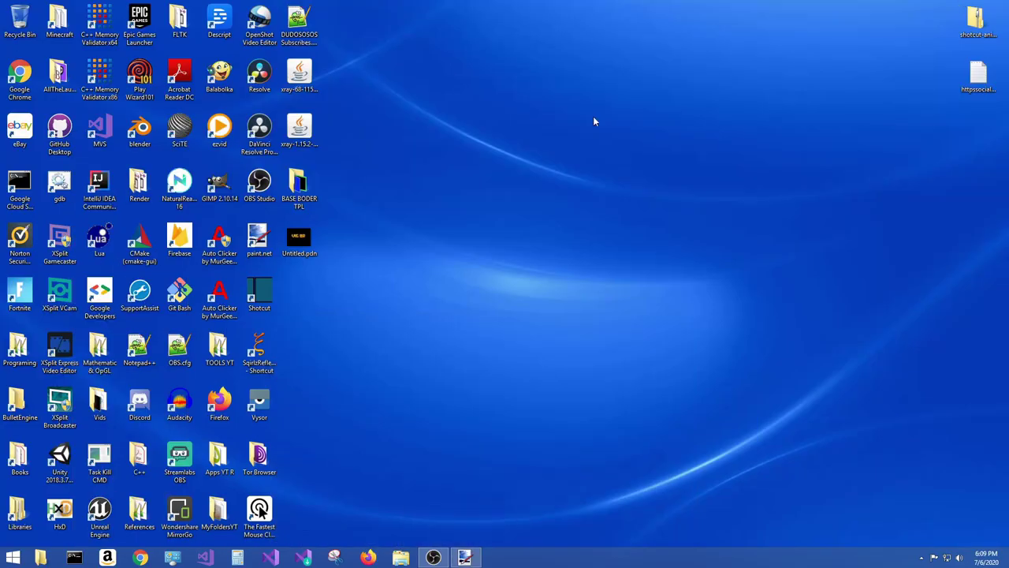
pyautogui.doubleClick(298, 188)
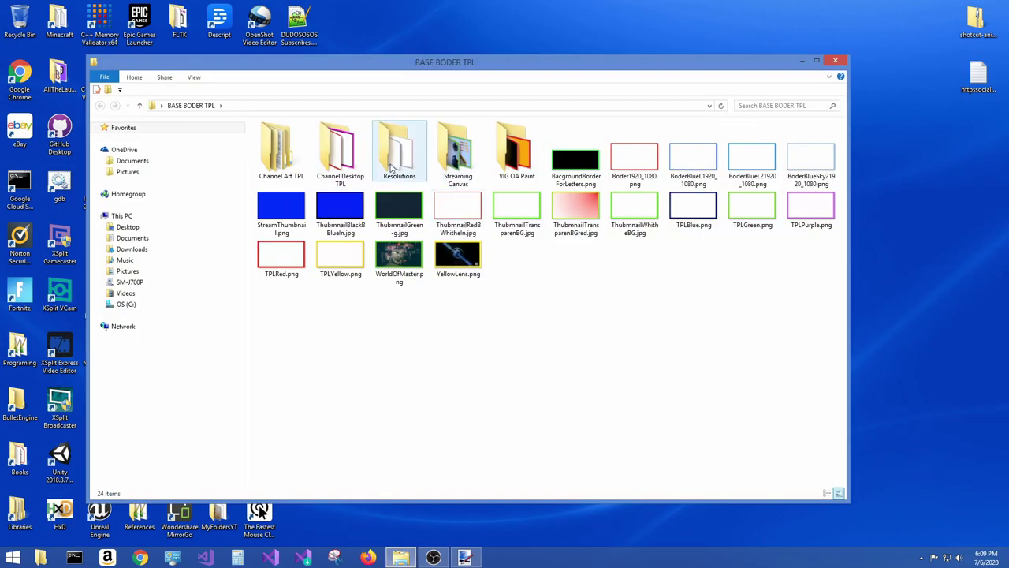
pyautogui.doubleClick(288, 156)
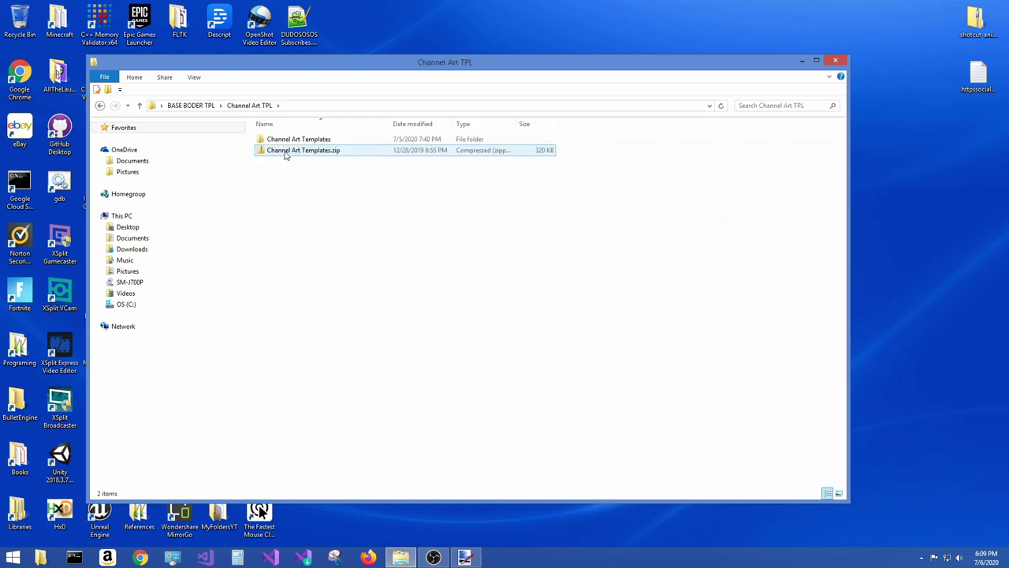
pyautogui.doubleClick(292, 143)
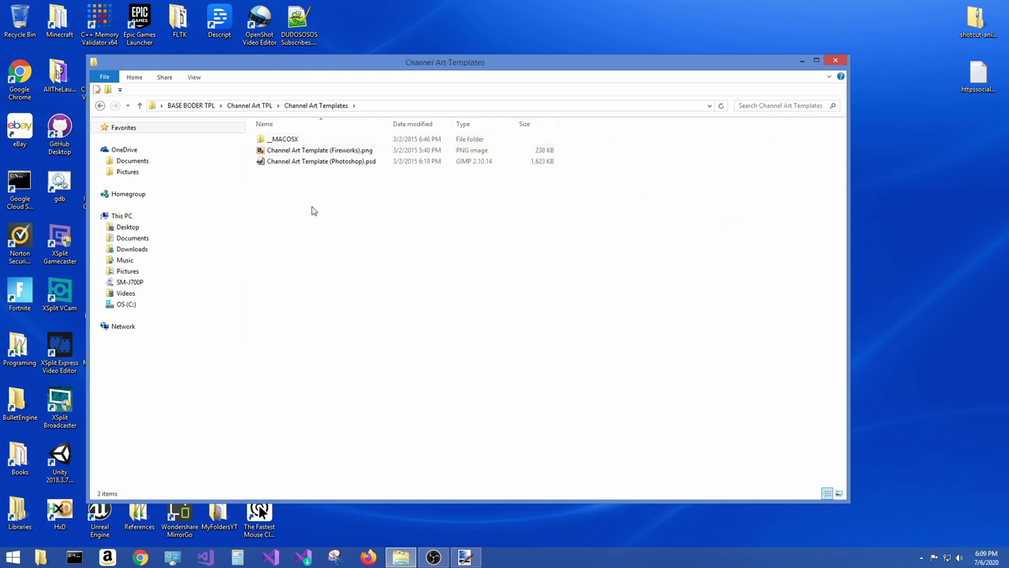
# Open Channel Art Template (Fireworks).png in Paint.NET via Edit, then minimize both windows
pyautogui.rightClick(303, 154)
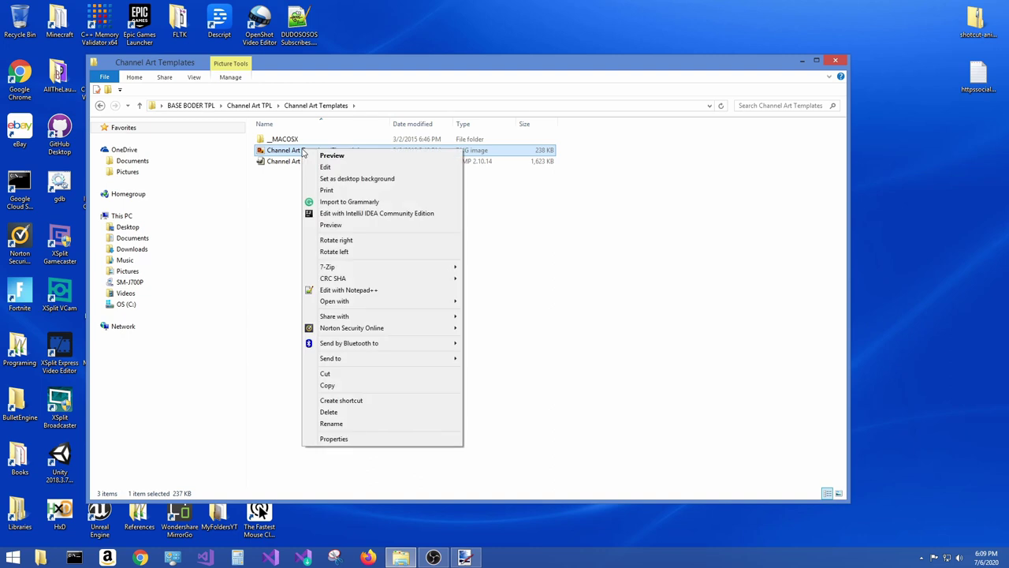
pyautogui.click(342, 167)
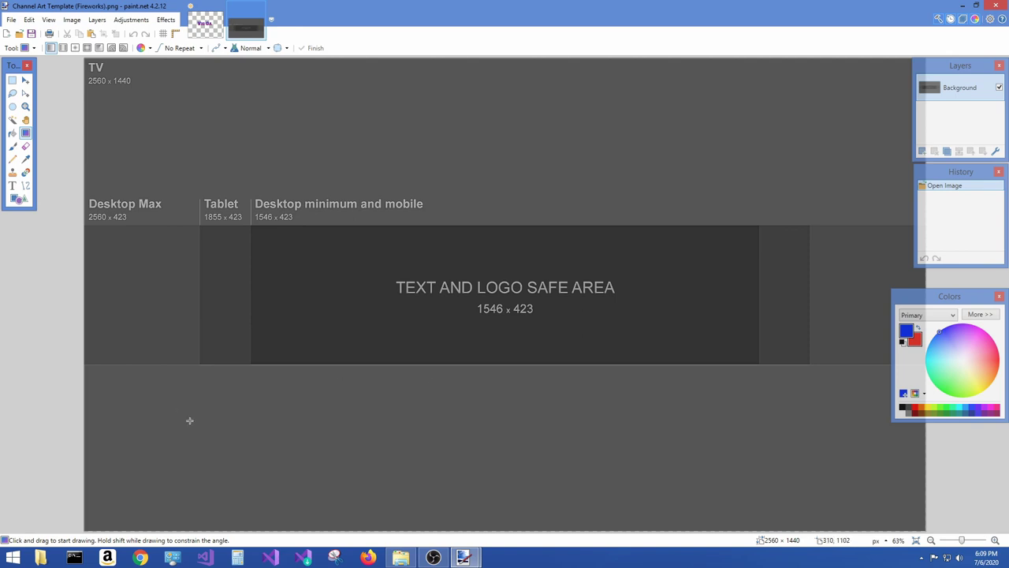
pyautogui.click(961, 5)
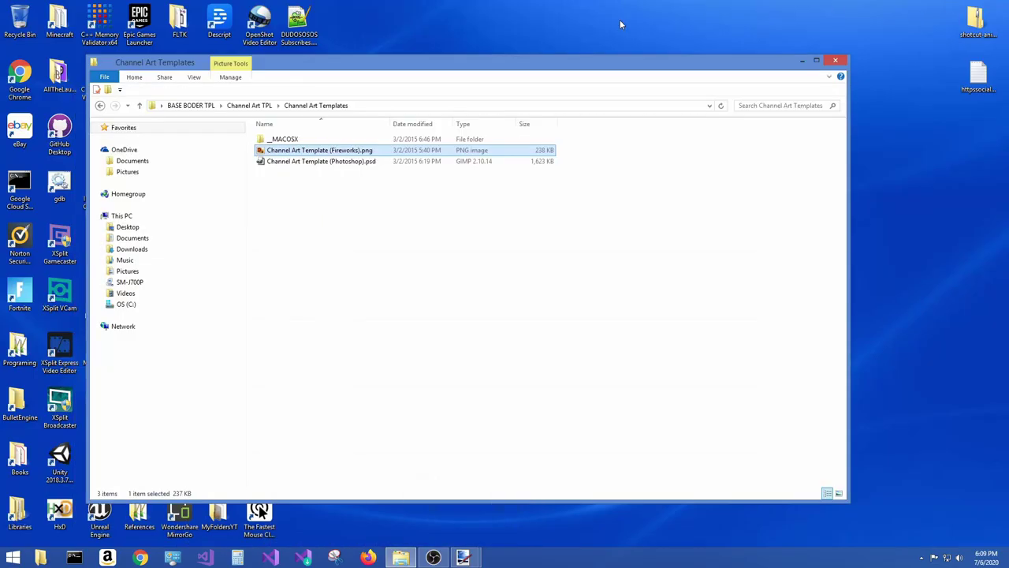
pyautogui.click(801, 63)
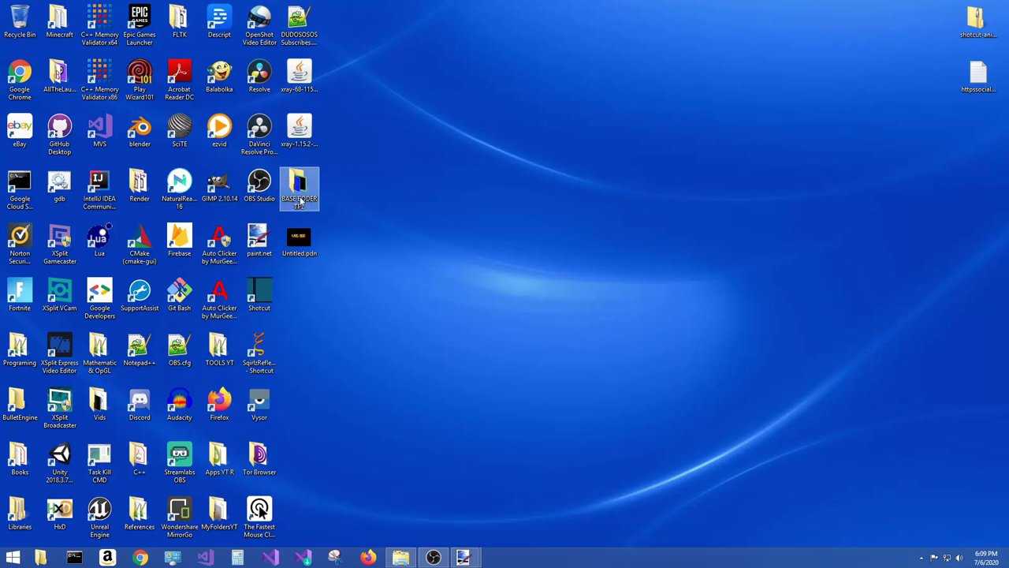
# Reopen BASE BODER TPL and browse the Channel Desktop TPL folder twice
pyautogui.doubleClick(300, 185)
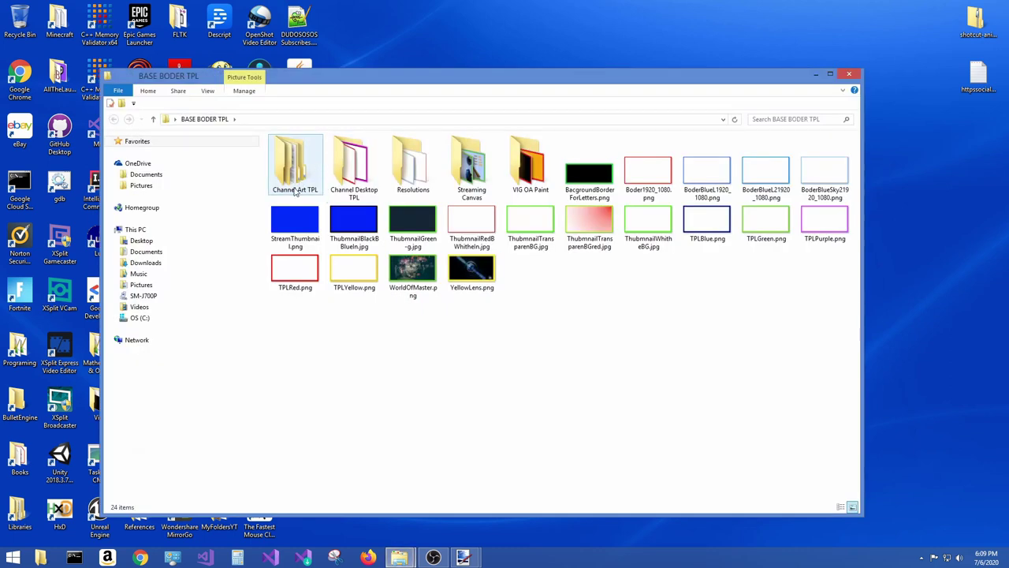
pyautogui.doubleClick(359, 164)
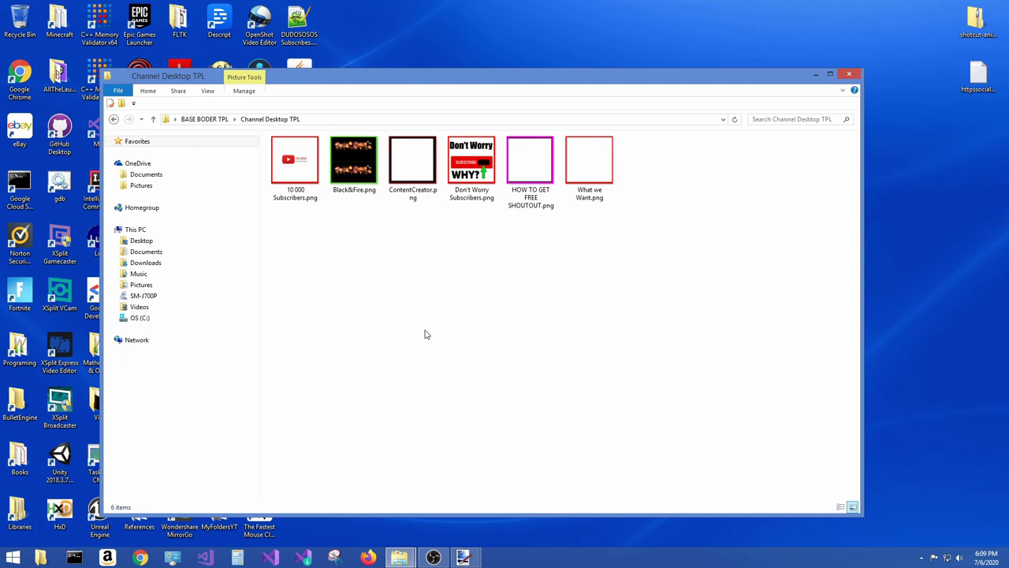
pyautogui.click(154, 119)
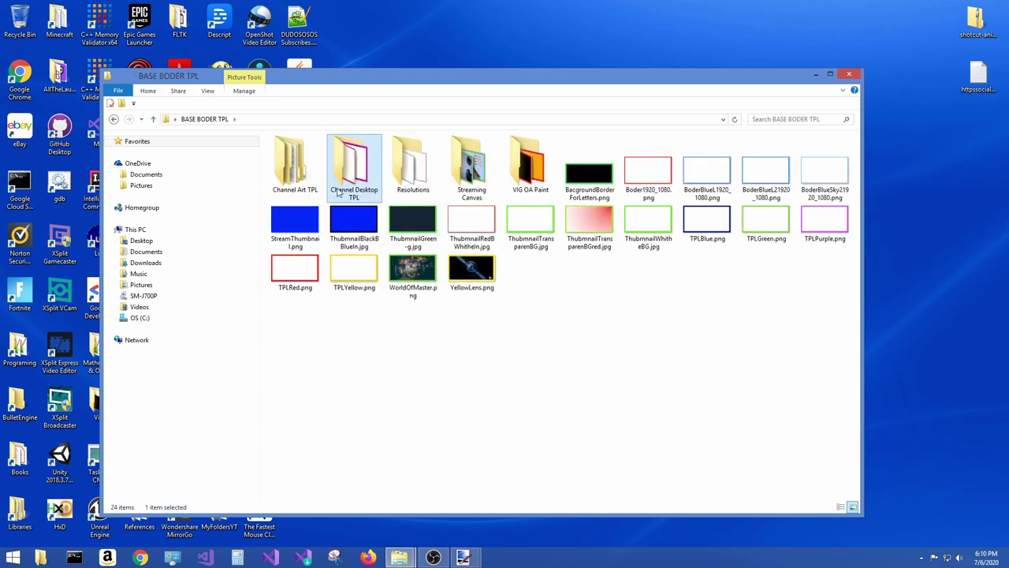
pyautogui.doubleClick(358, 158)
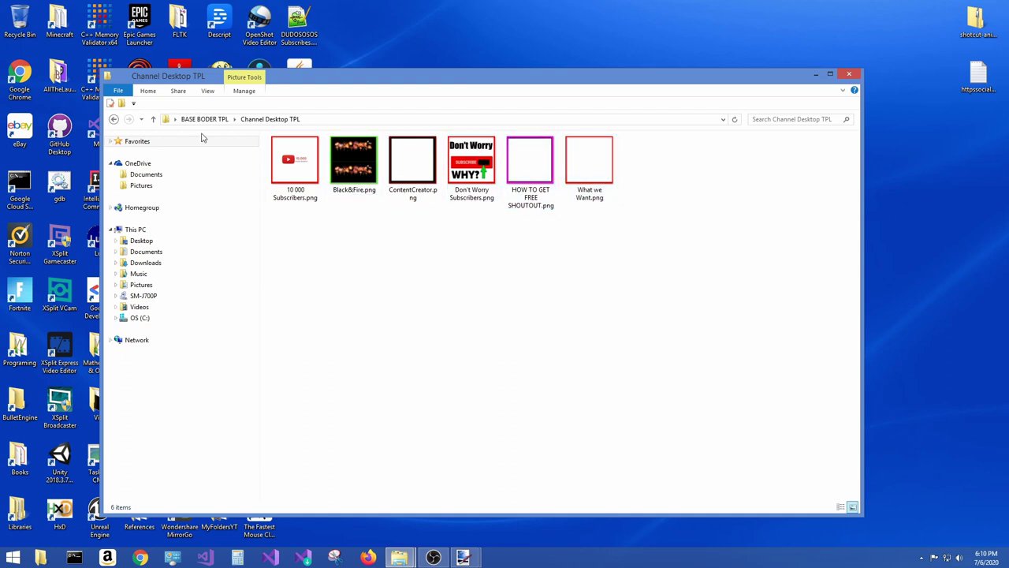
pyautogui.click(153, 119)
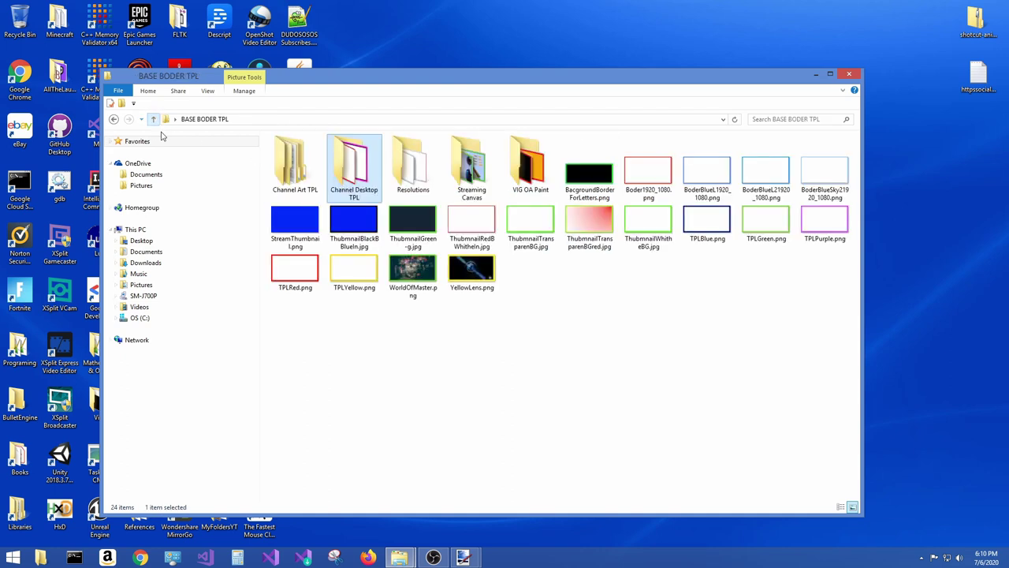
# Preview Boder_Blue_Sky_21980x1317.png from Resolutions, then glance into the Streaming Canvas folder
pyautogui.doubleClick(396, 169)
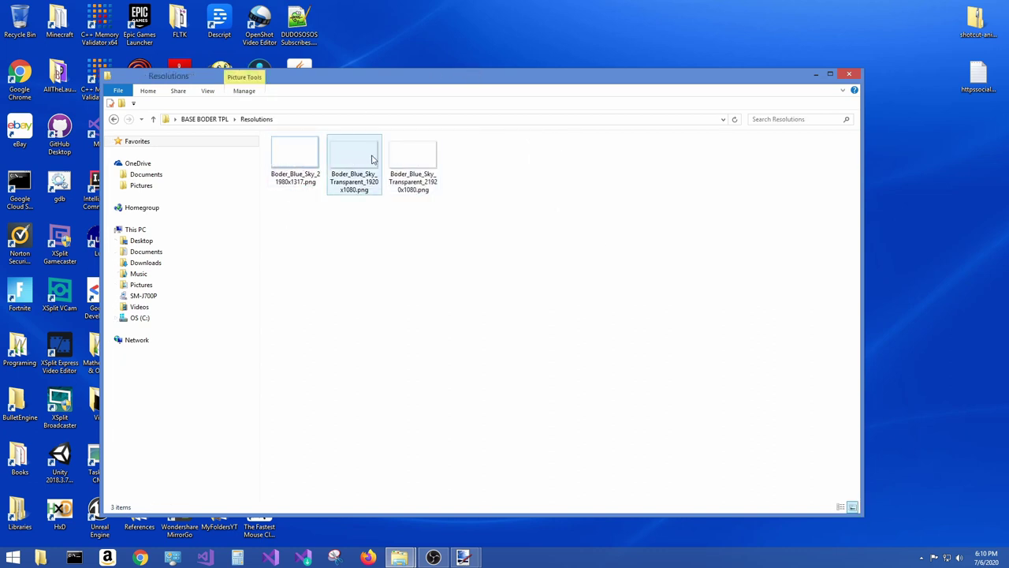
pyautogui.doubleClick(304, 150)
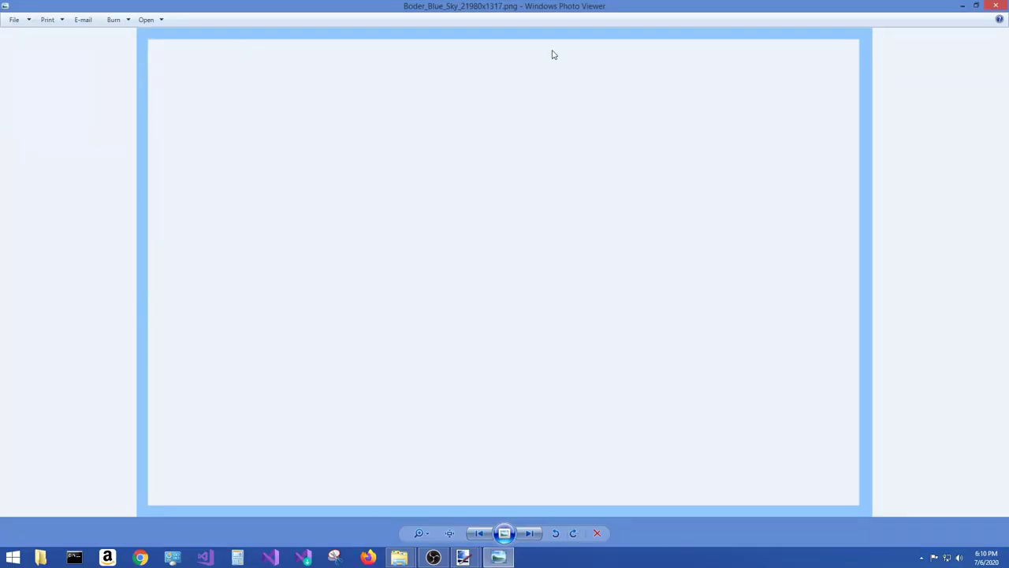
pyautogui.click(997, 8)
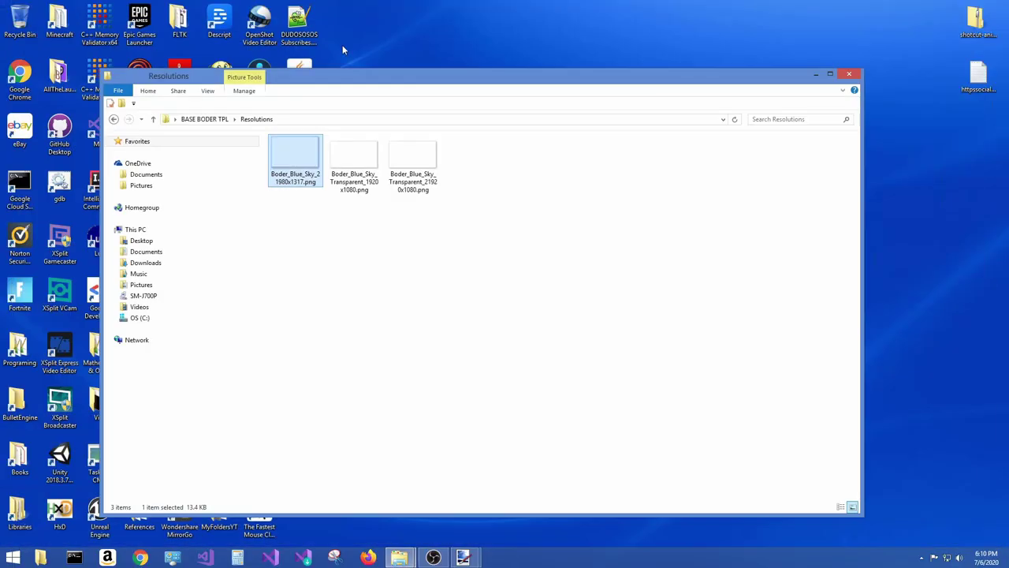
pyautogui.click(153, 119)
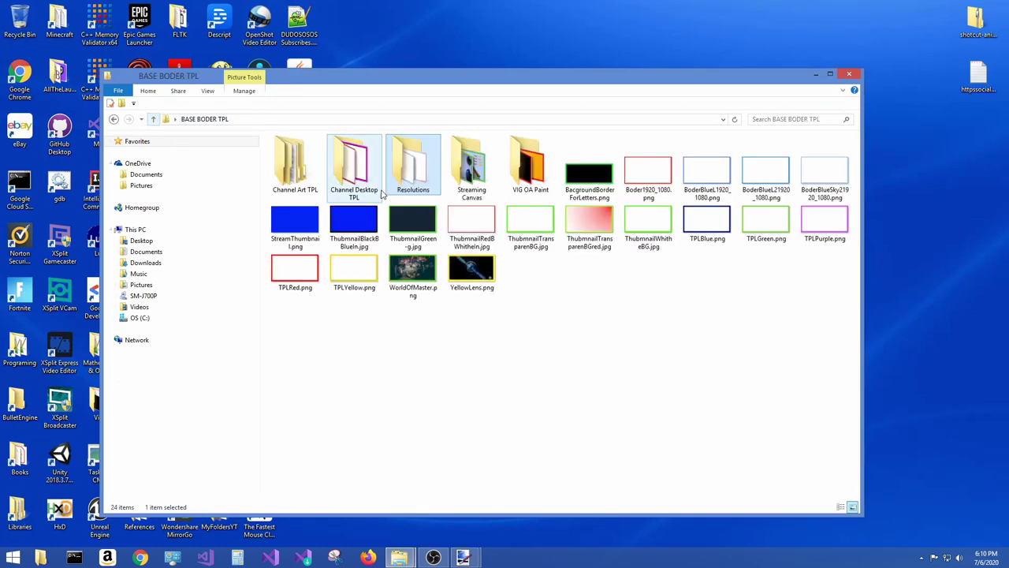
pyautogui.doubleClick(475, 175)
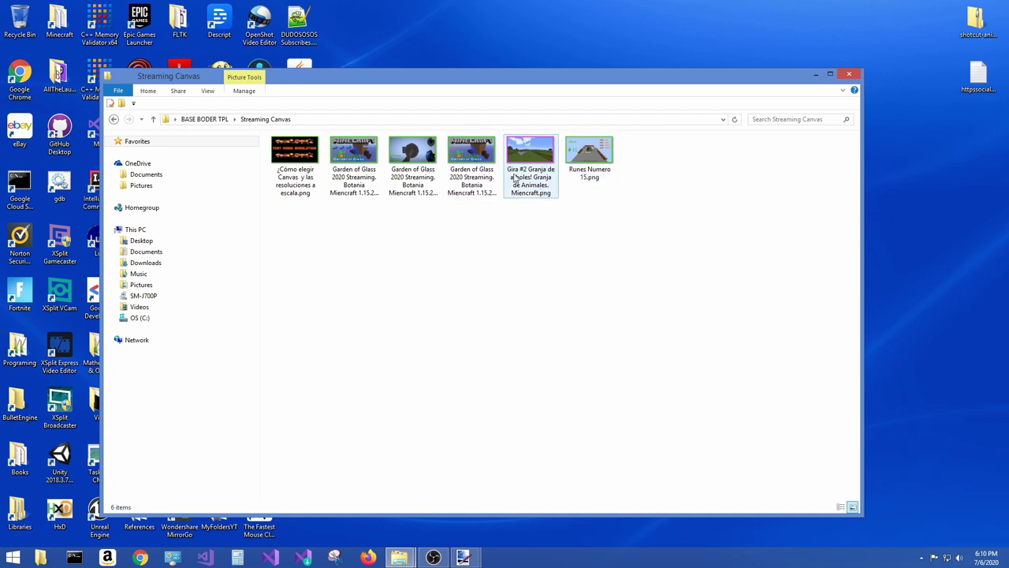
pyautogui.click(154, 120)
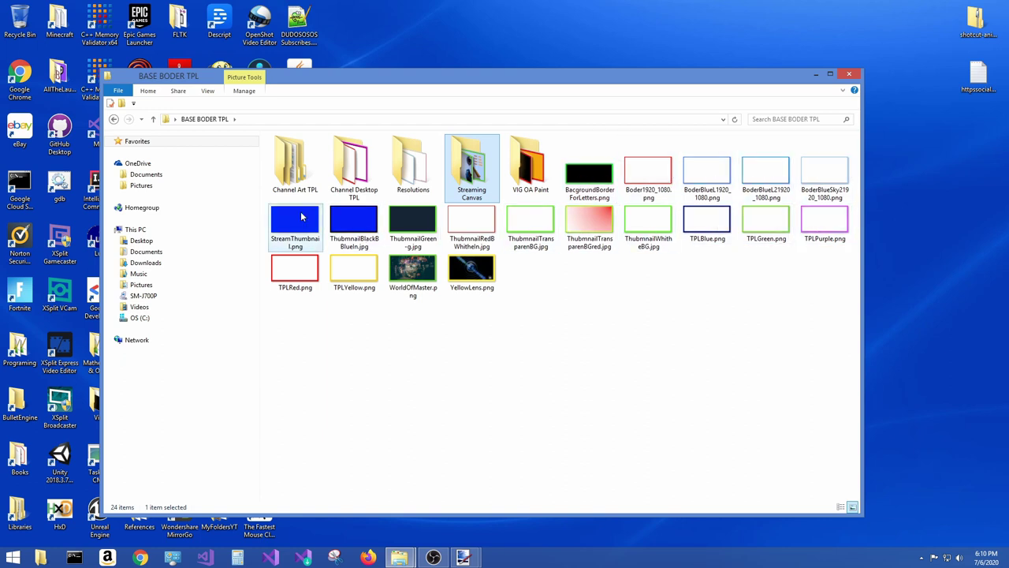
# Preview ThumbnailRedBWhiteIn.jpg and WorldOfMaster.png, then close the BASE BODER TPL window
pyautogui.doubleClick(474, 221)
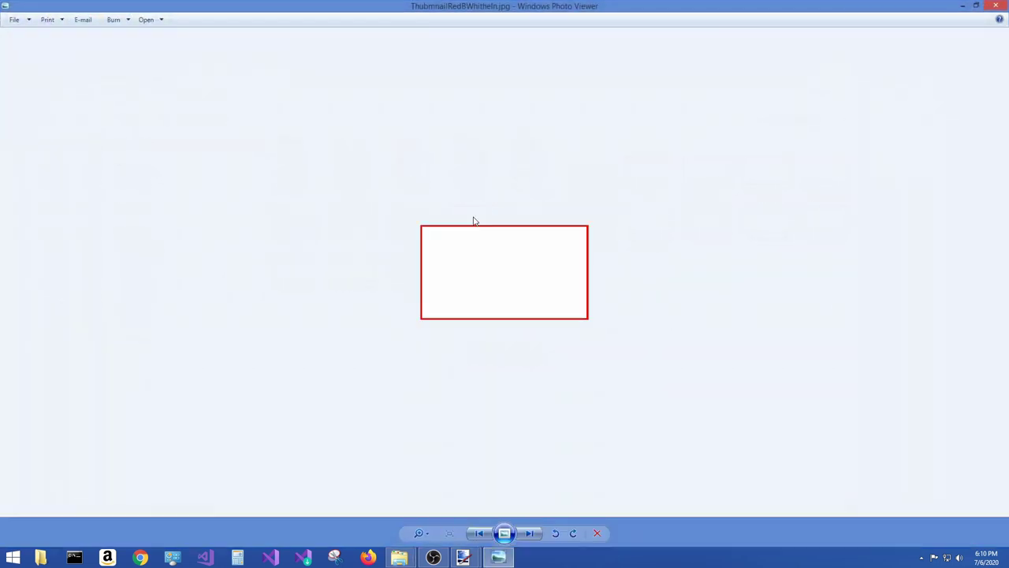
pyautogui.click(993, 7)
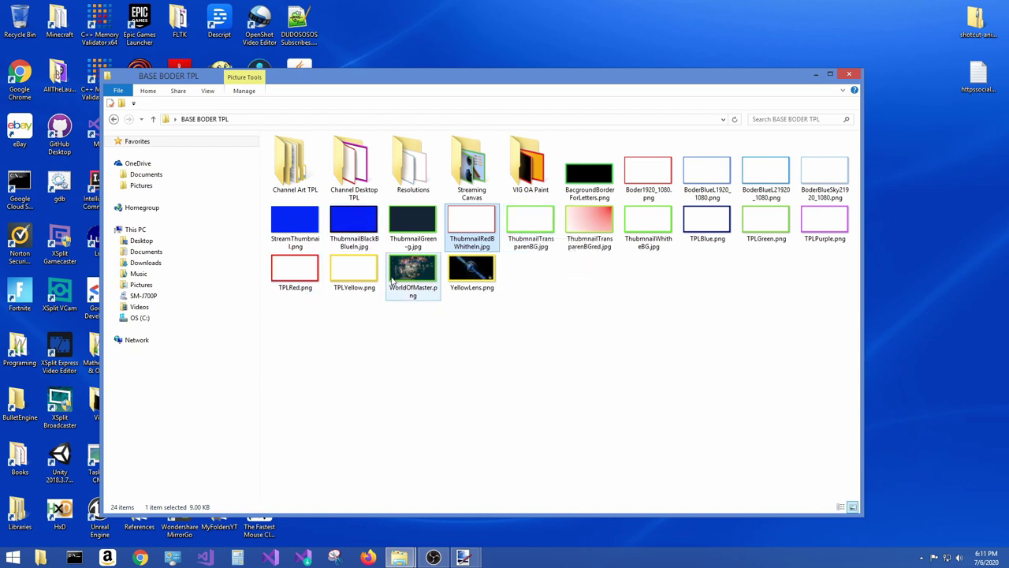
pyautogui.doubleClick(412, 270)
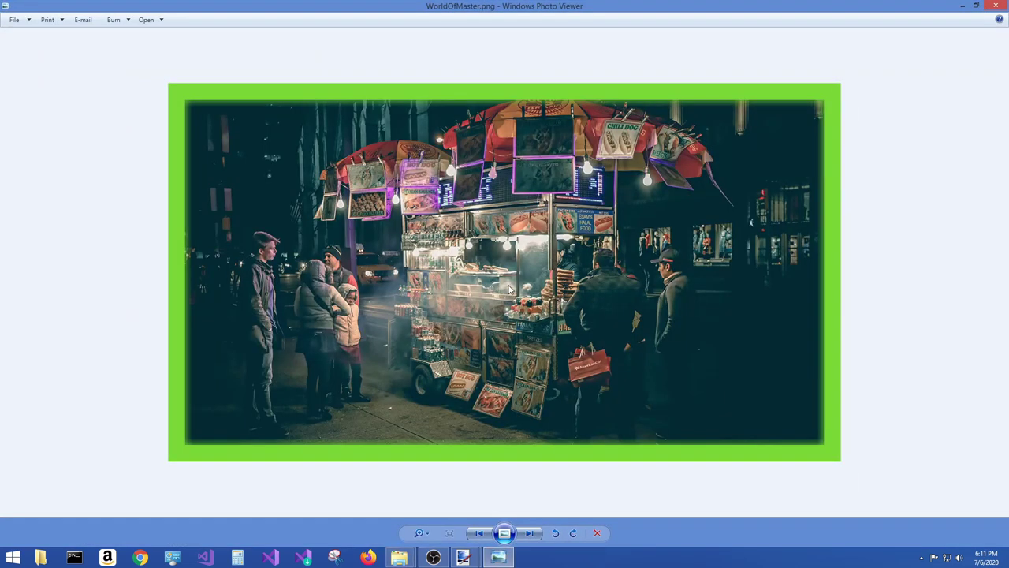
pyautogui.click(998, 7)
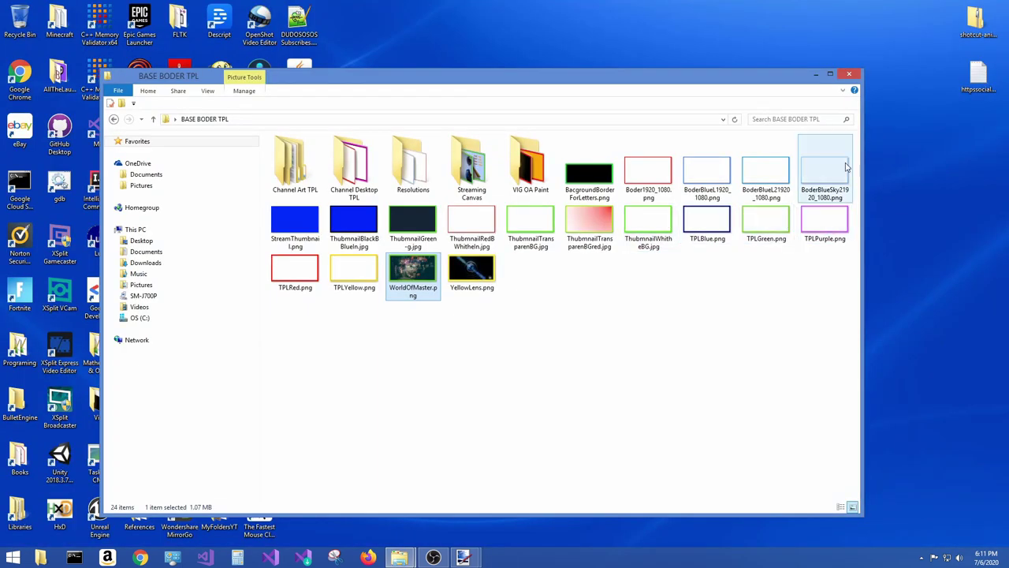
pyautogui.click(849, 73)
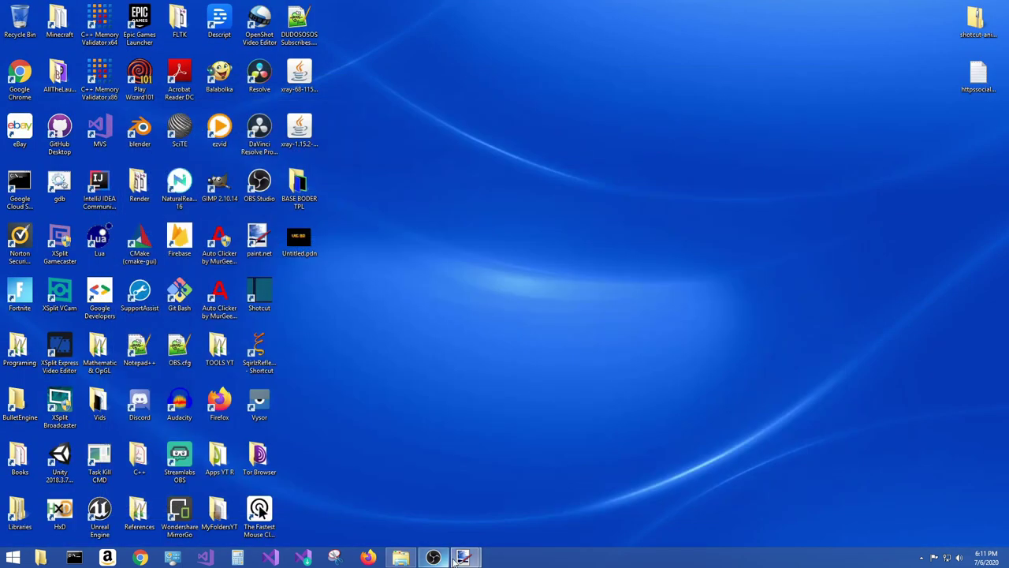
# Add Layer 2 with blue pencil scribbles over the Fireworks template, then an empty Layer 3
pyautogui.moveTo(462, 557)
pyautogui.click(512, 501)
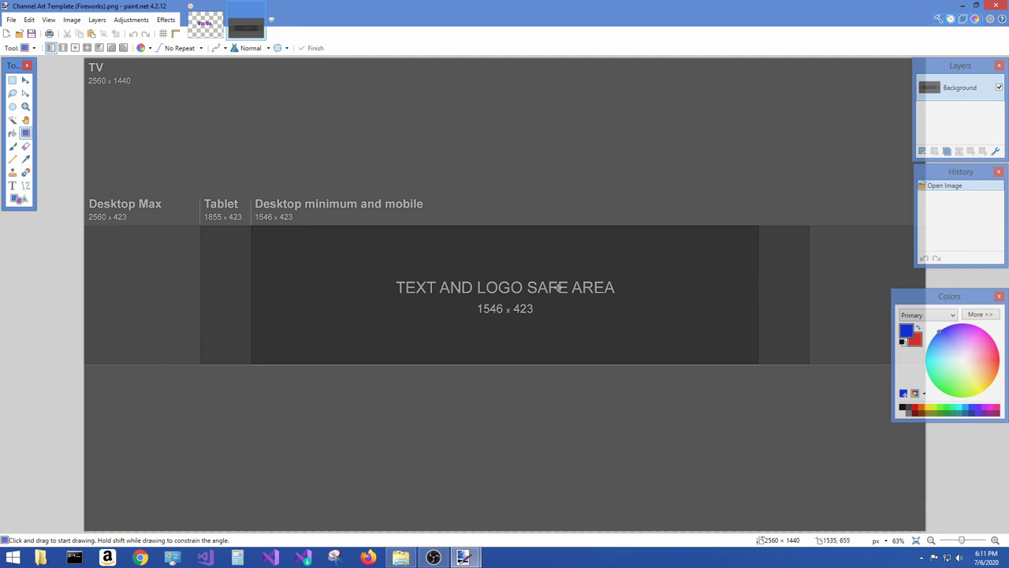
pyautogui.click(924, 152)
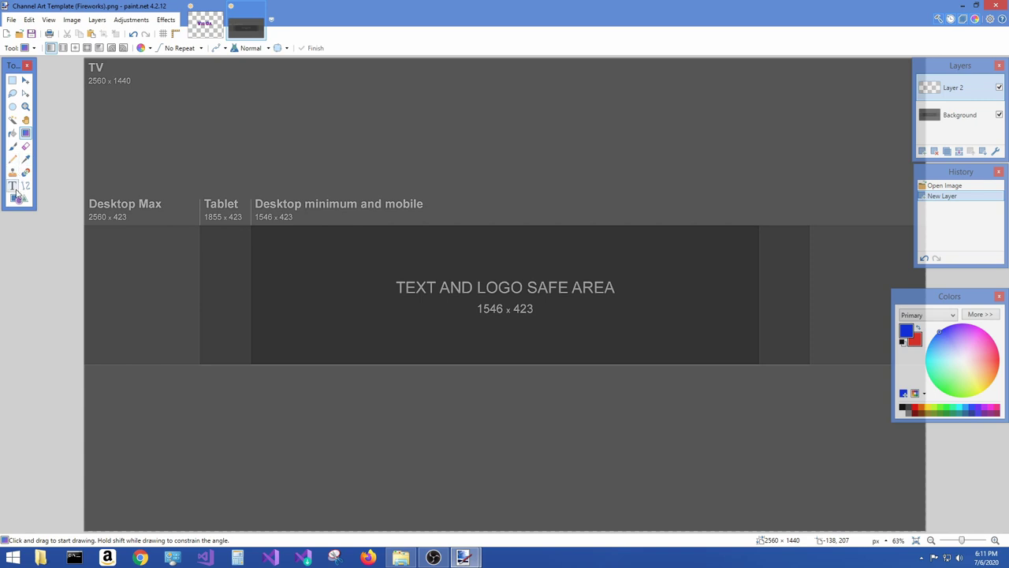
pyautogui.click(13, 158)
pyautogui.moveTo(285, 172); pyautogui.dragTo(323, 147)
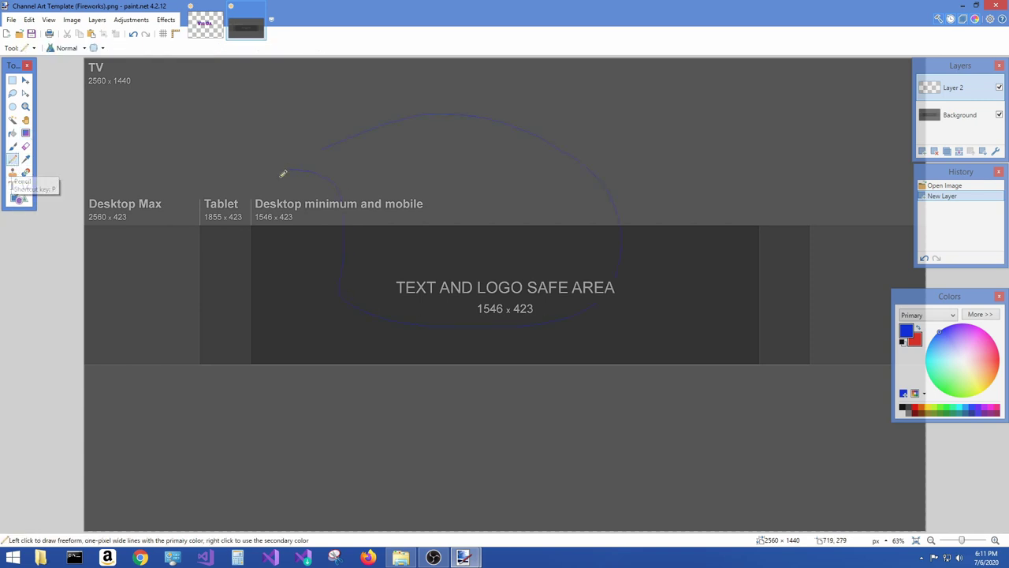
pyautogui.moveTo(283, 173); pyautogui.dragTo(355, 388)
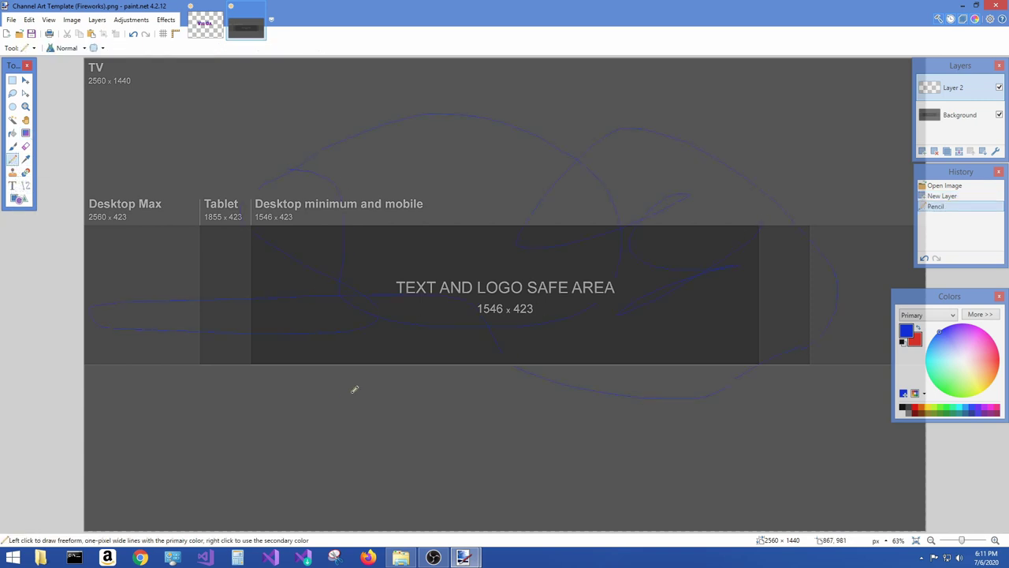
pyautogui.click(13, 187)
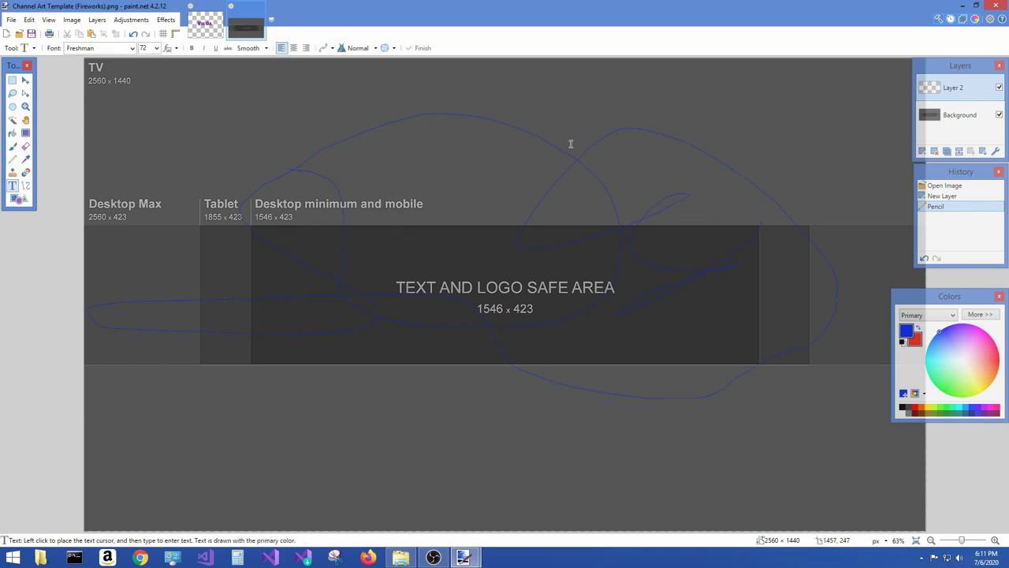
pyautogui.click(922, 151)
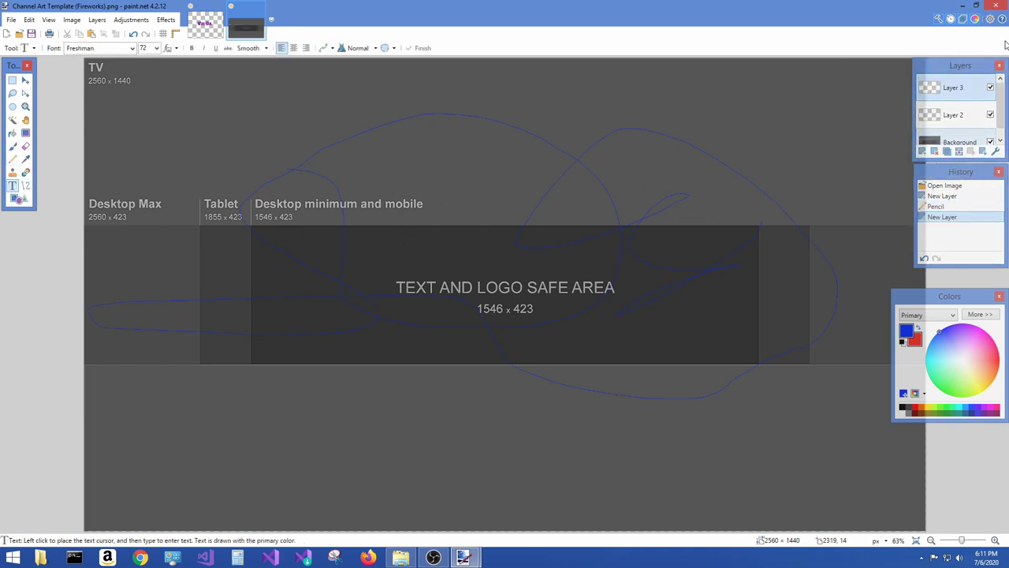
# Type blue 'Canal' text in the safe area and move it toward the top
pyautogui.click(273, 270)
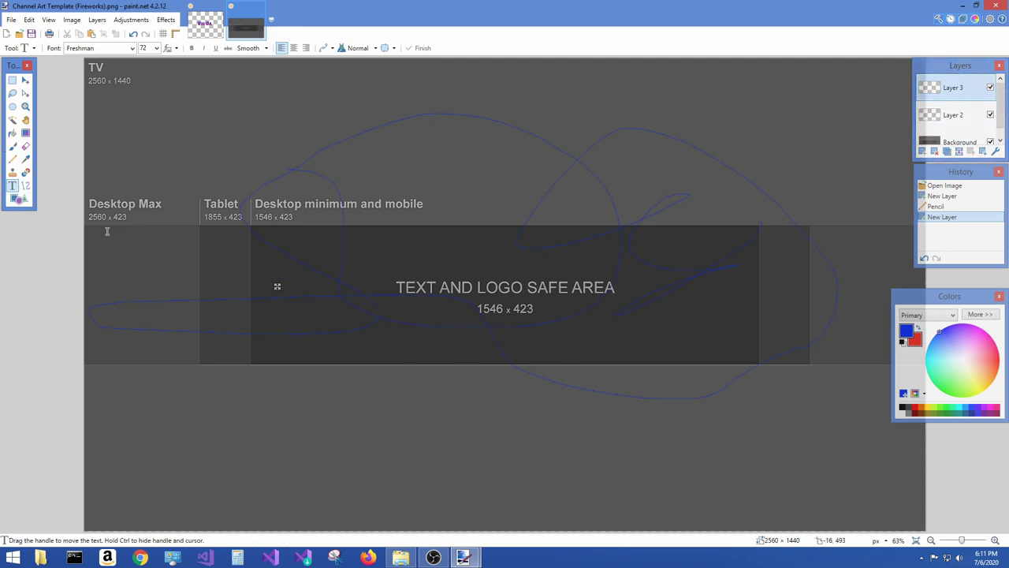
pyautogui.write('Ca')
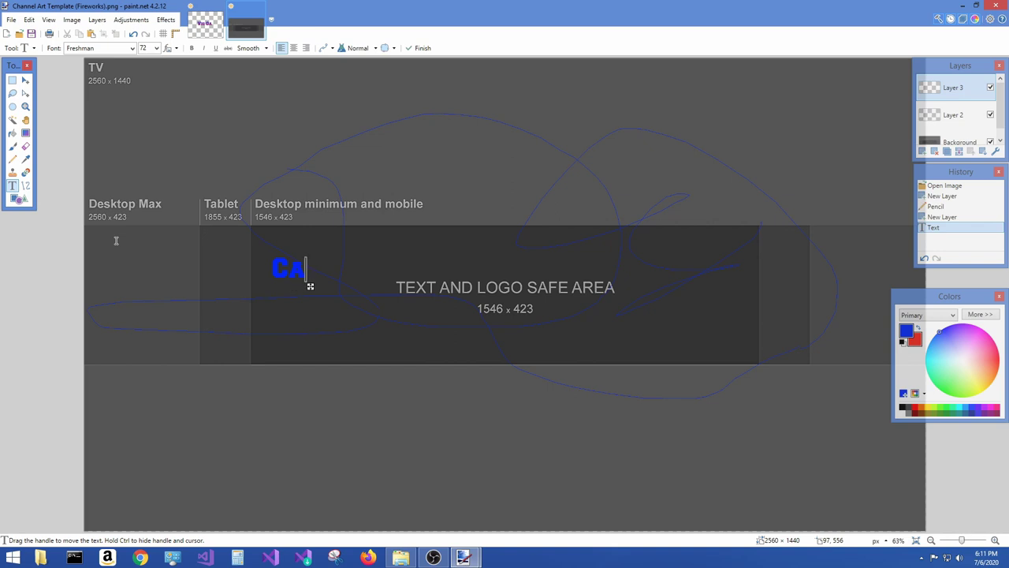
pyautogui.write('nal')
pyautogui.moveTo(355, 287)
pyautogui.mouseDown()
pyautogui.moveTo(652, 270)
pyautogui.moveTo(355, 306)
pyautogui.mouseUp()
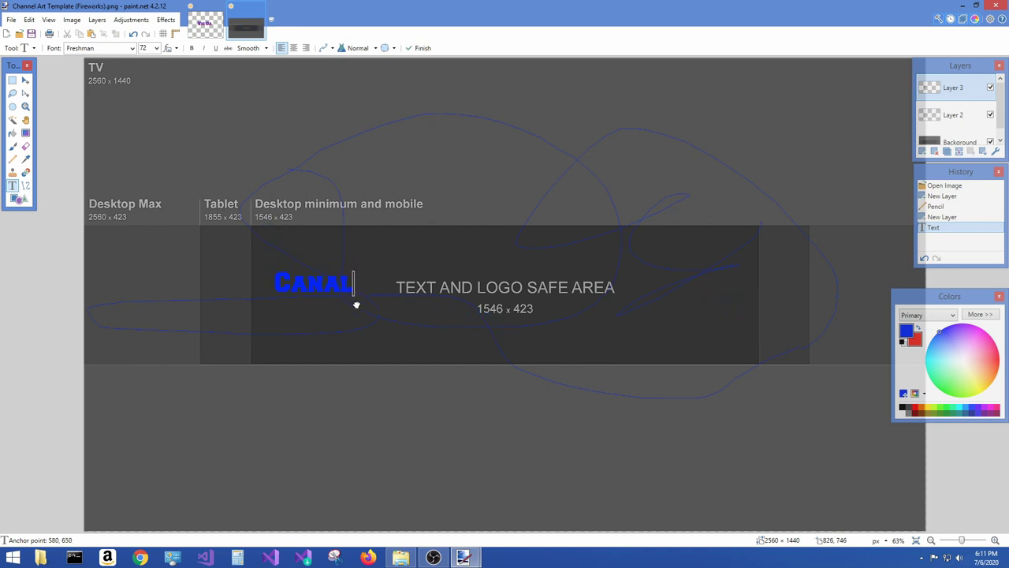
pyautogui.moveTo(355, 306)
pyautogui.mouseDown()
pyautogui.moveTo(332, 265)
pyautogui.moveTo(349, 266)
pyautogui.mouseUp()
# Hide the Layer 2 scribbles while keeping the template background visible
pyautogui.click(991, 143)
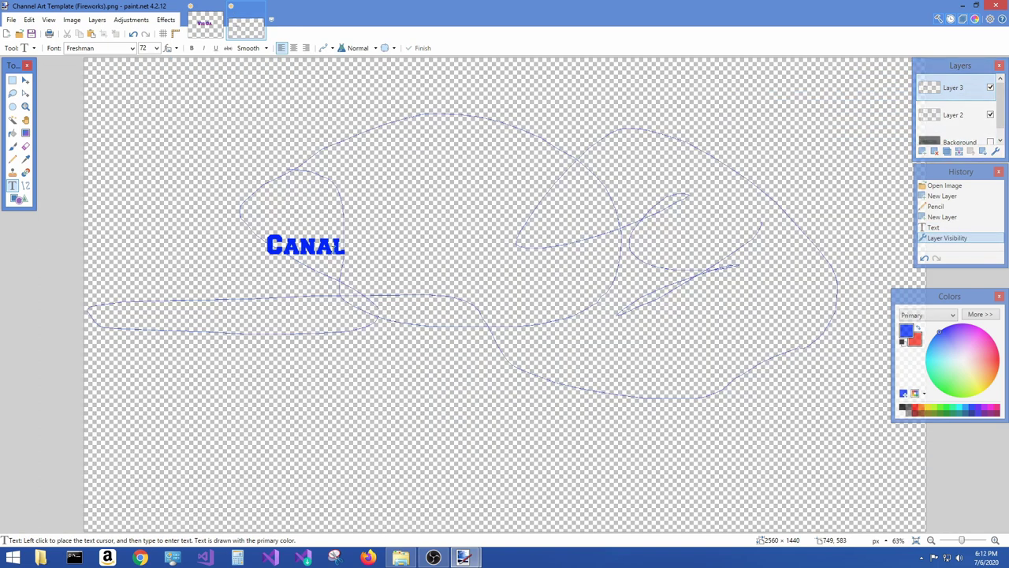
pyautogui.click(990, 116)
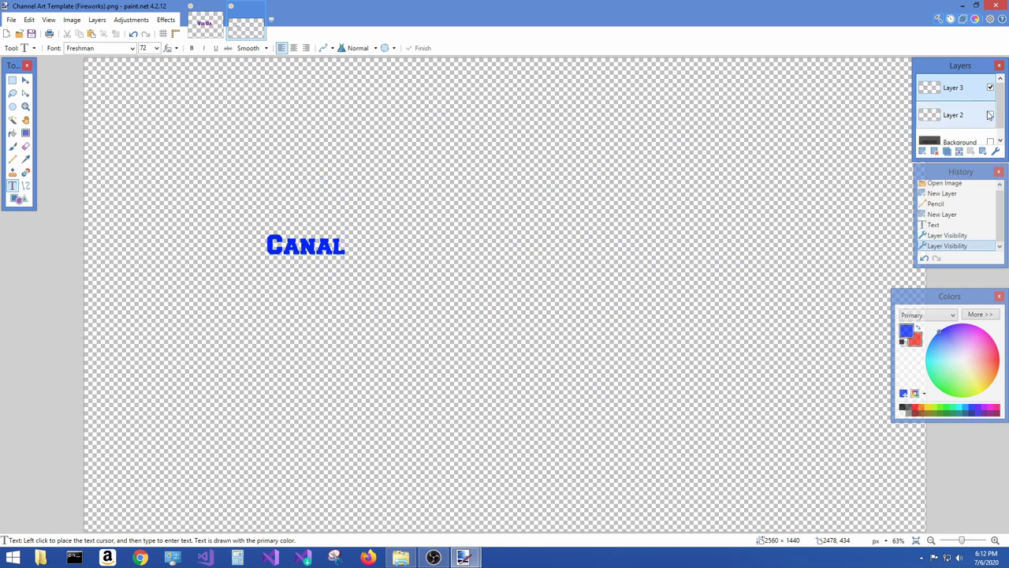
pyautogui.click(990, 141)
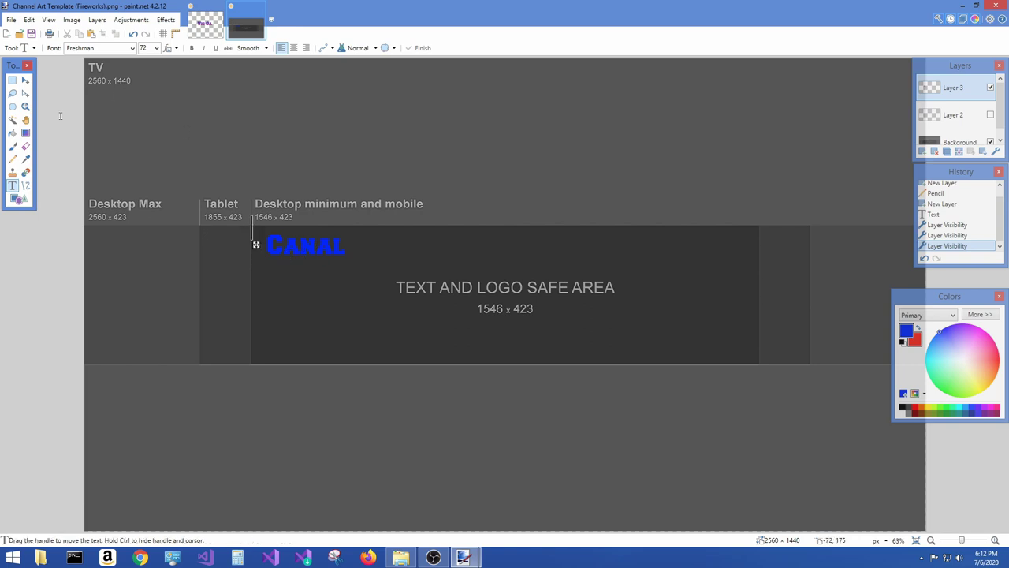
# Rectangle-select the 1546 × 423 text and logo safe area of the template
pyautogui.press('s')
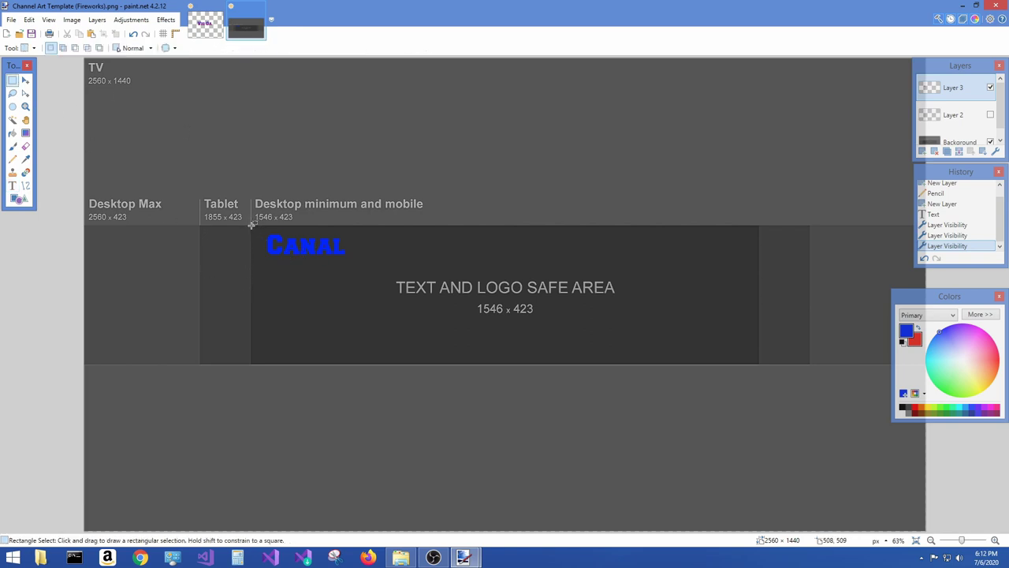
pyautogui.moveTo(251, 225); pyautogui.dragTo(759, 365)
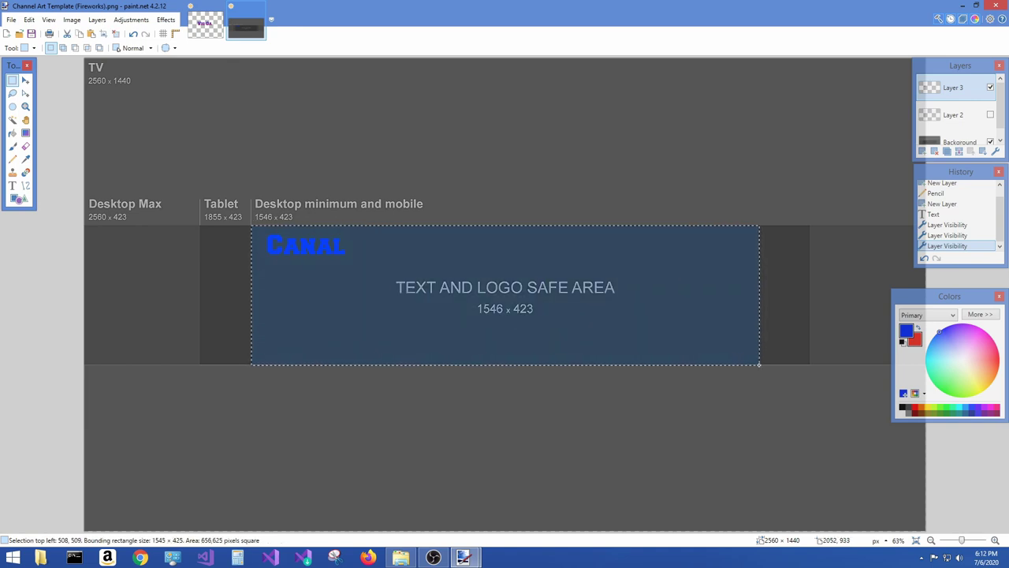
pyautogui.moveTo(759, 365); pyautogui.dragTo(759, 364)
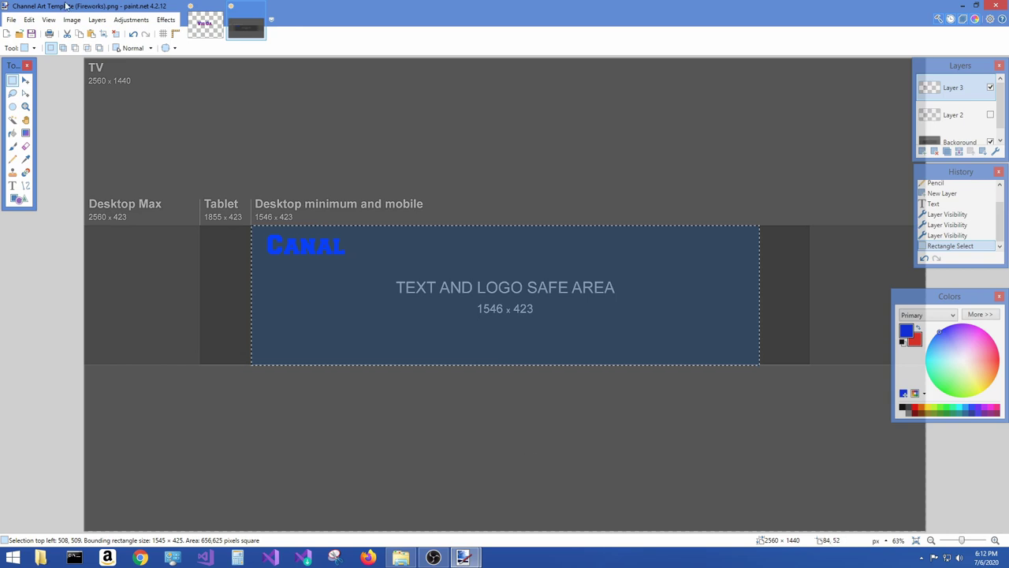
pyautogui.click(131, 19)
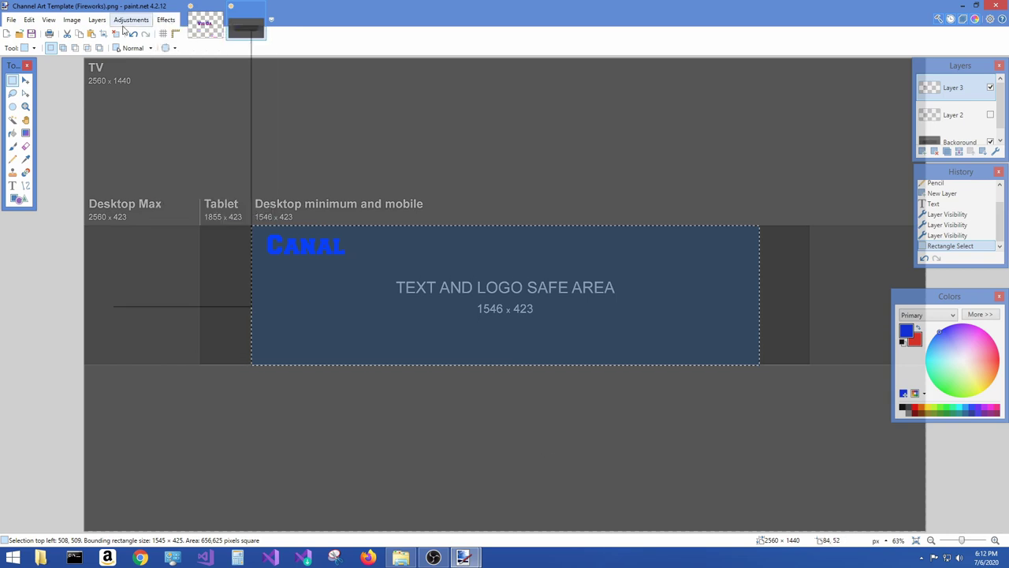
# Choose the MINECRAFT PE font, type 'Vig Oa' and move it above the safe-area label
pyautogui.click(13, 186)
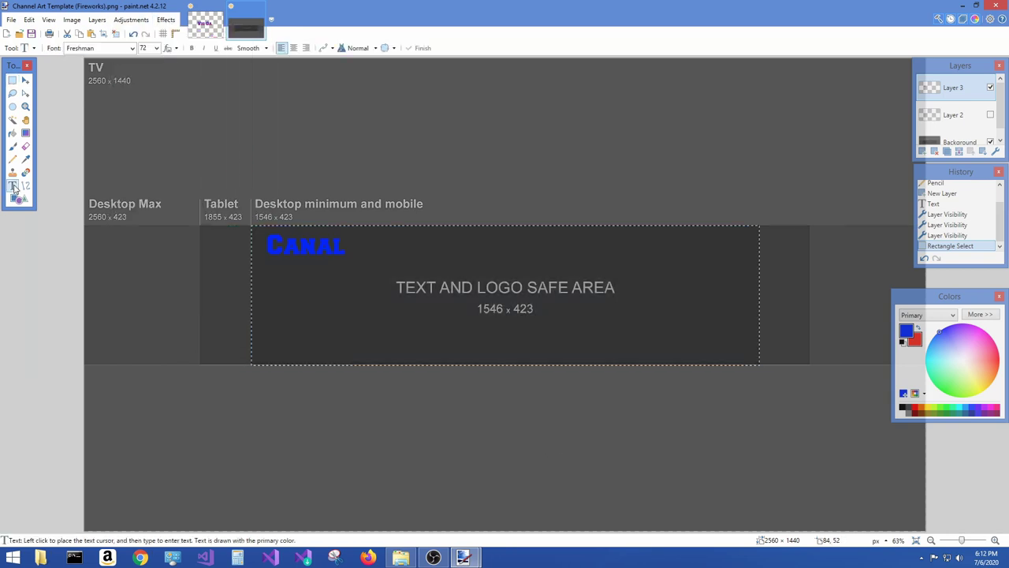
pyautogui.click(130, 48)
pyautogui.moveTo(219, 212); pyautogui.dragTo(216, 228)
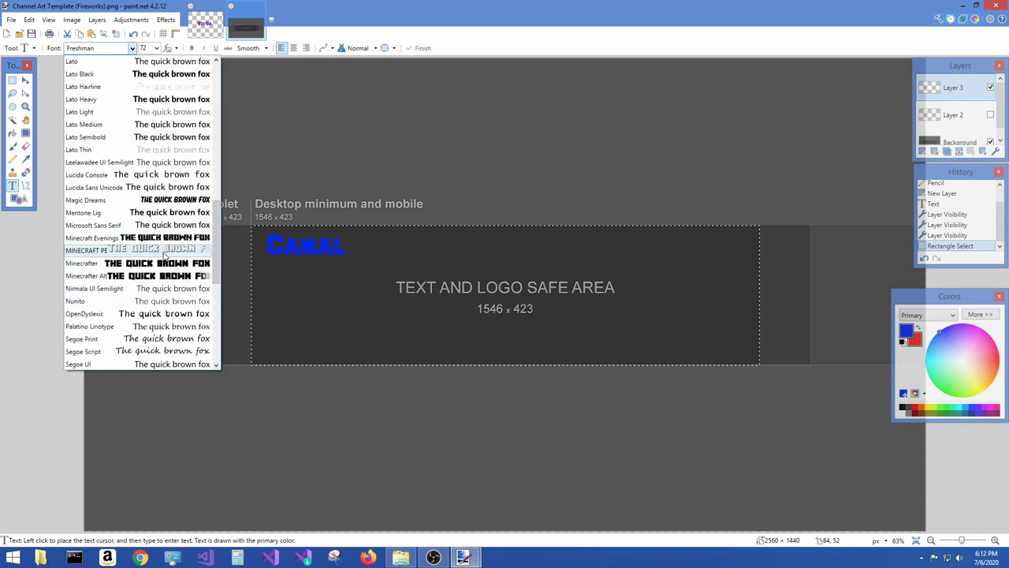
pyautogui.click(164, 251)
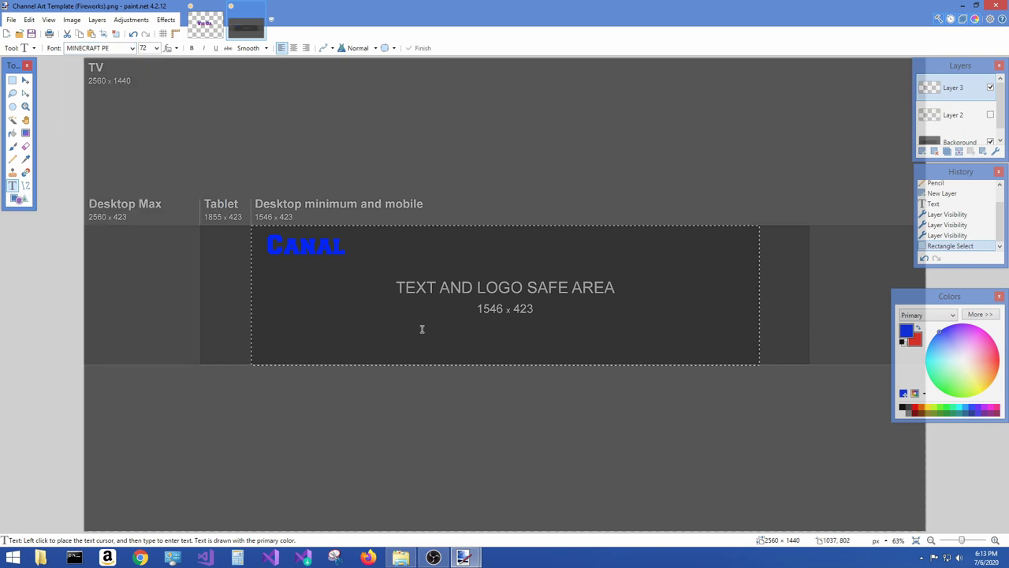
pyautogui.click(368, 324)
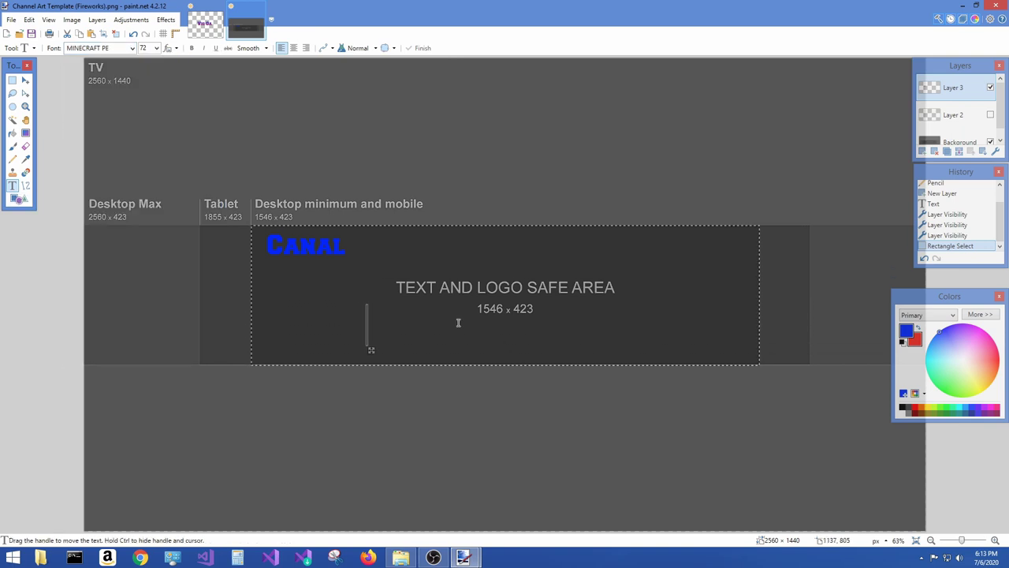
pyautogui.write('J')
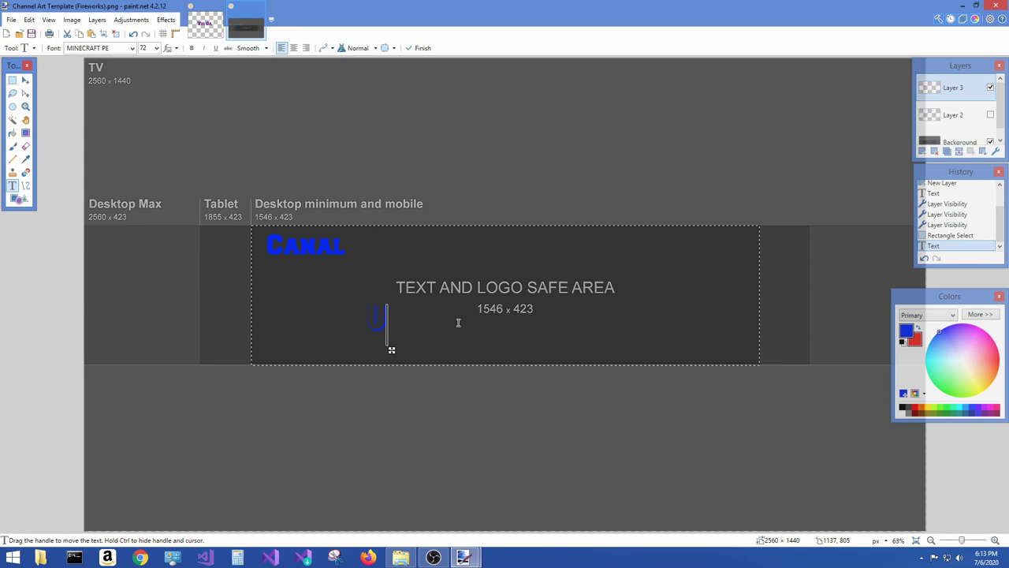
pyautogui.write('is ')
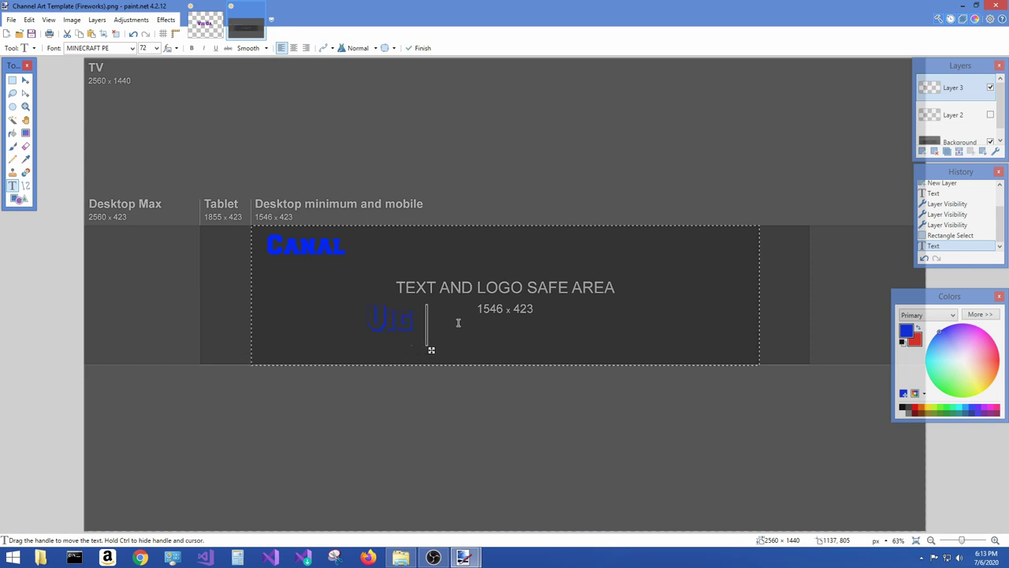
pyautogui.write('En')
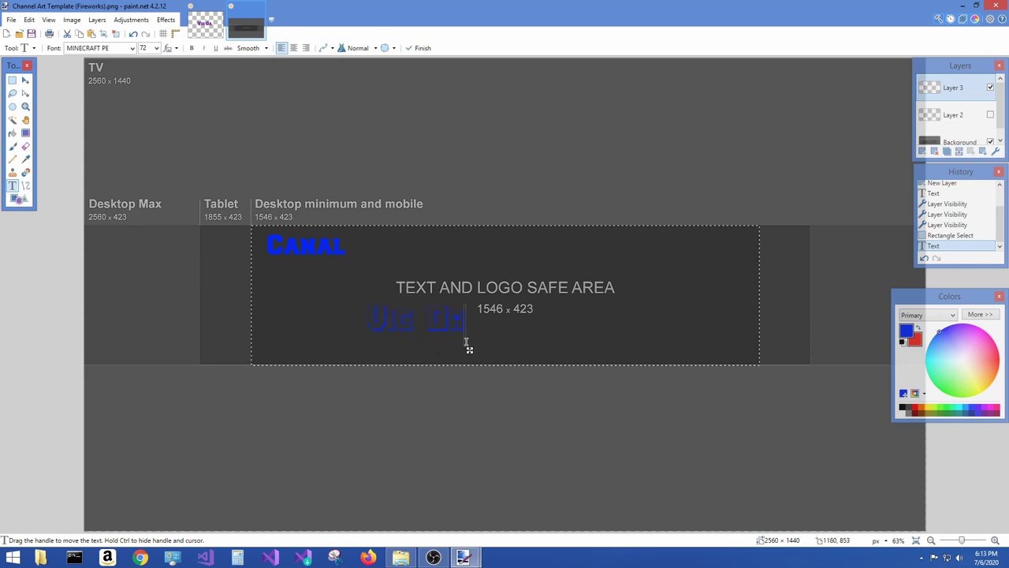
pyautogui.moveTo(468, 349); pyautogui.dragTo(543, 287)
# Try black, red, light blue and purple, settling on olive green for the title
pyautogui.click(904, 409)
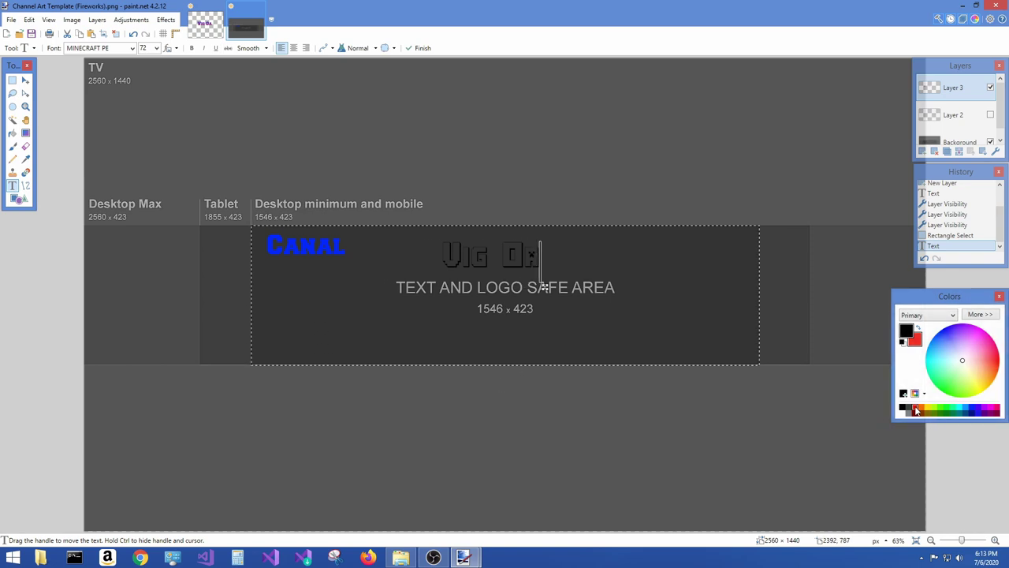
pyautogui.click(916, 409)
pyautogui.click(965, 409)
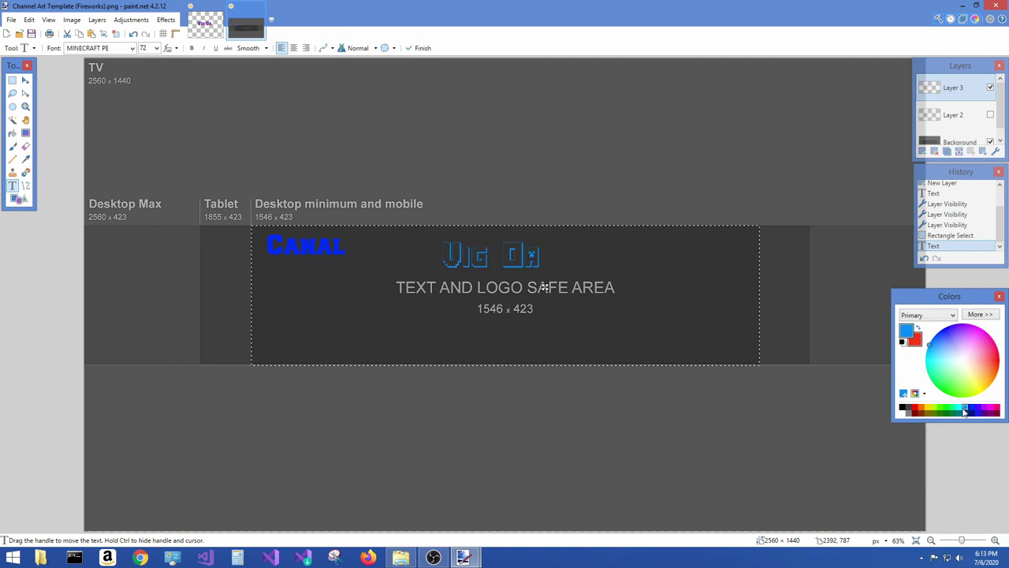
pyautogui.click(993, 410)
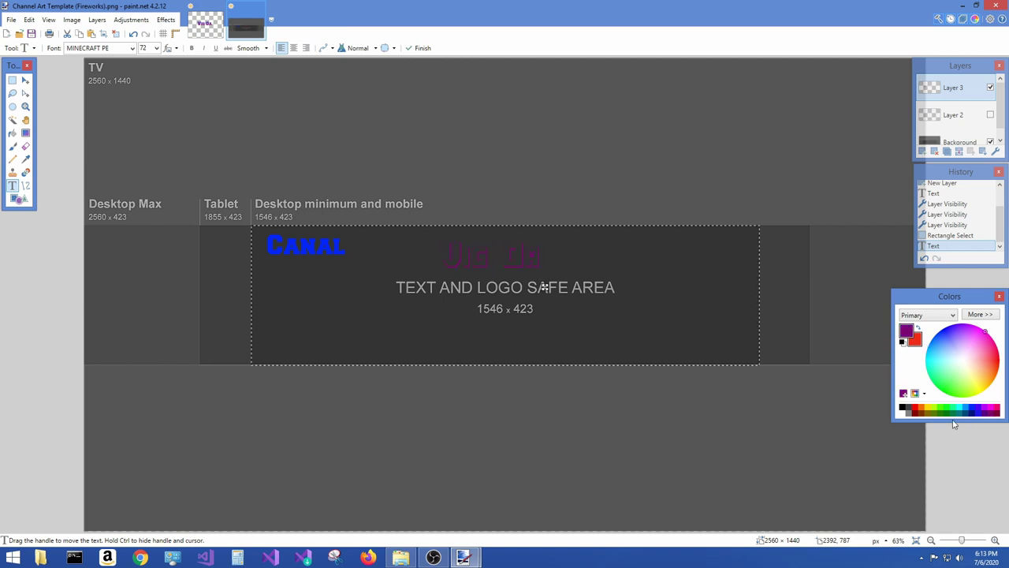
pyautogui.click(936, 413)
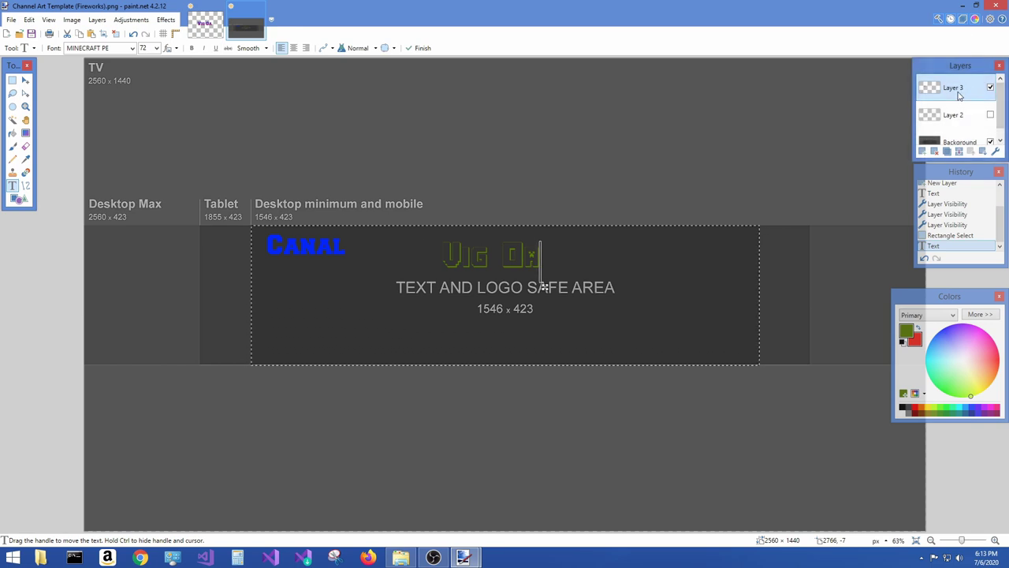
# Copy Layer 3's Canal and Vig Oa text onto new Layer 4, shifted below the originals
pyautogui.click(922, 151)
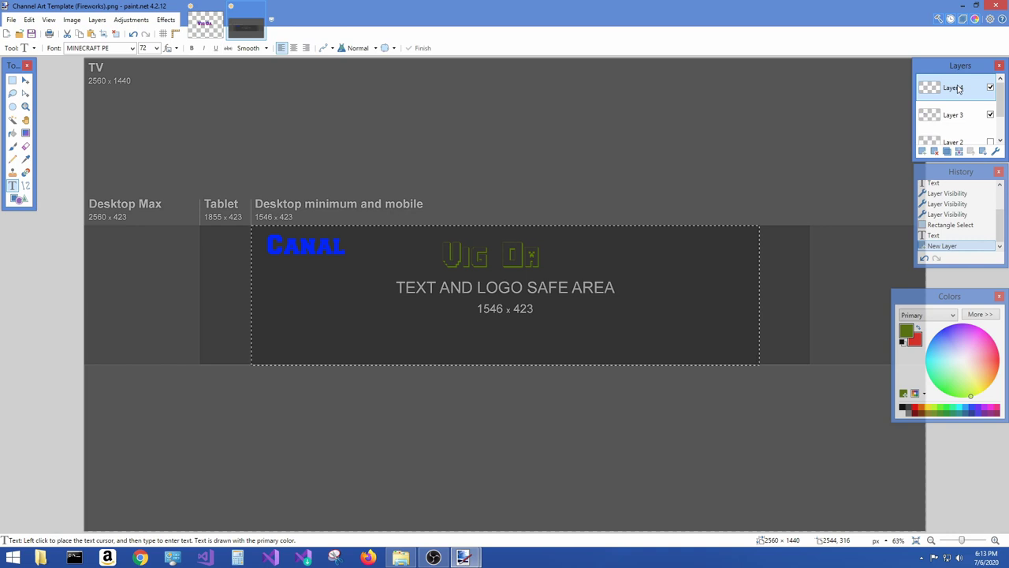
pyautogui.click(958, 117)
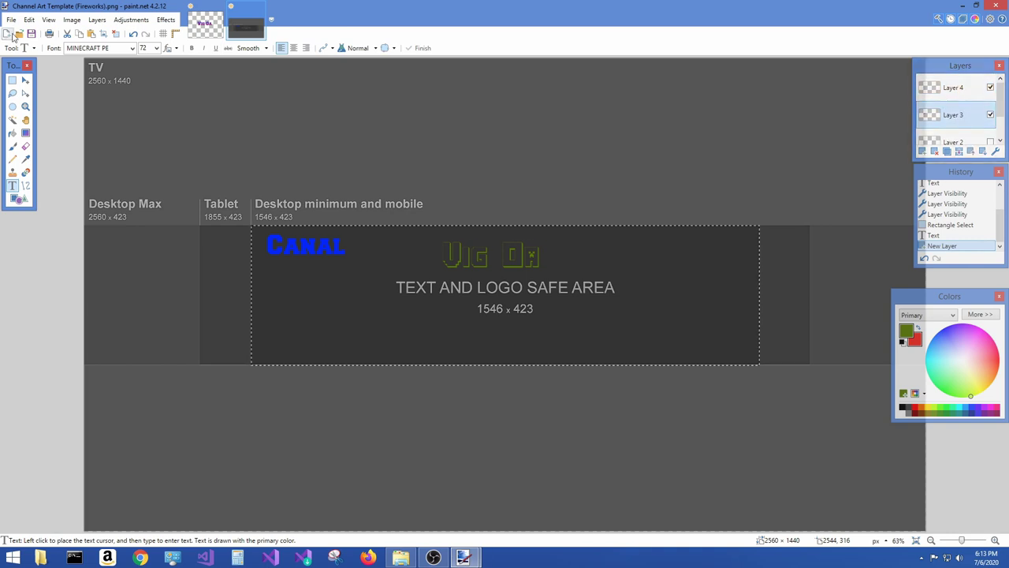
pyautogui.click(29, 20)
pyautogui.click(51, 78)
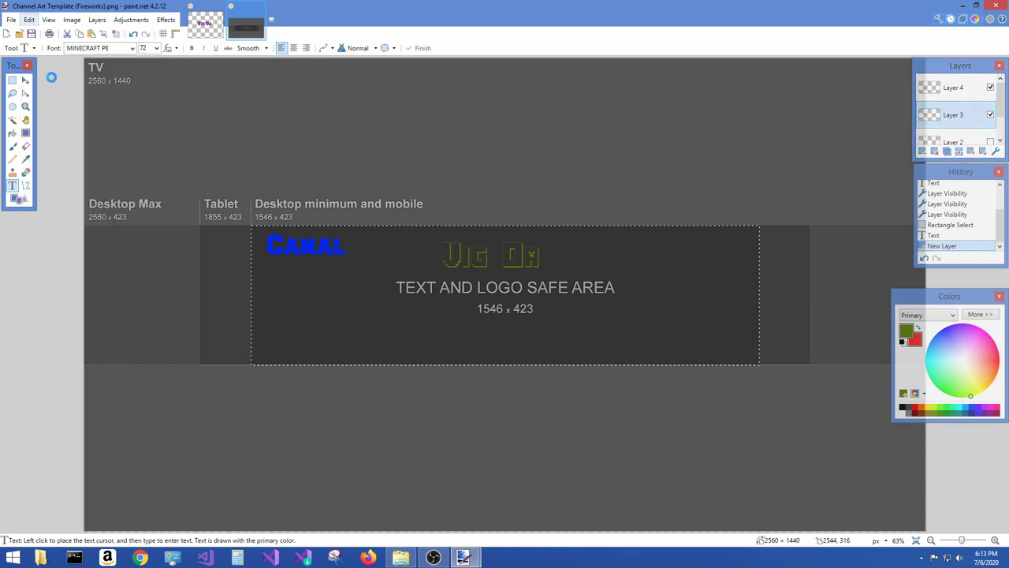
pyautogui.click(960, 93)
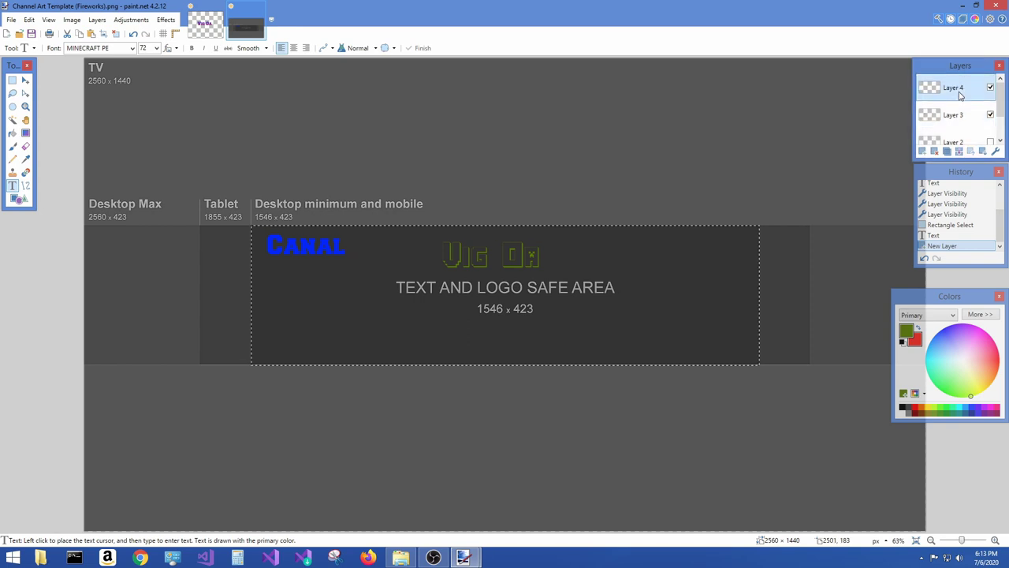
pyautogui.click(29, 20)
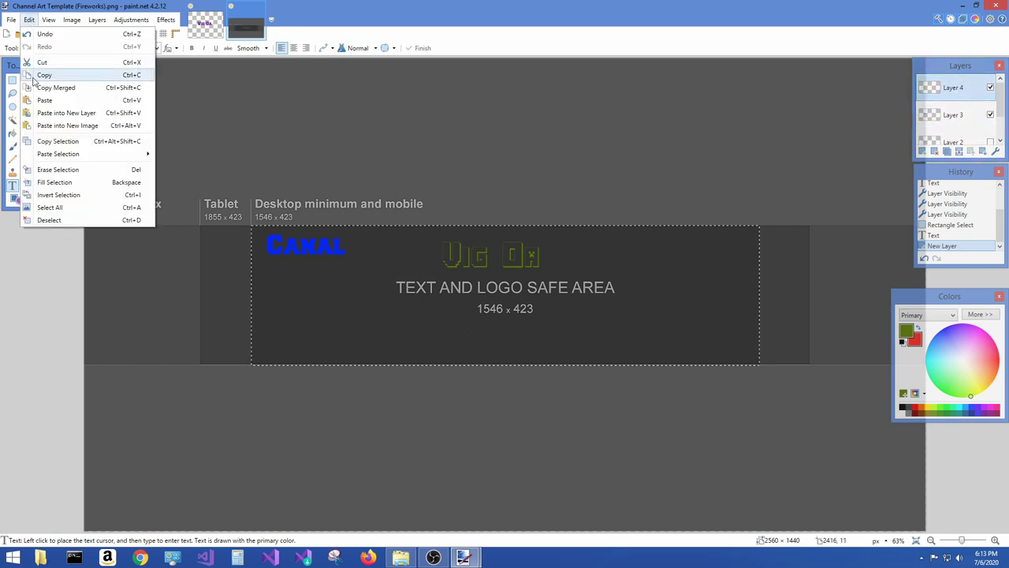
pyautogui.click(39, 99)
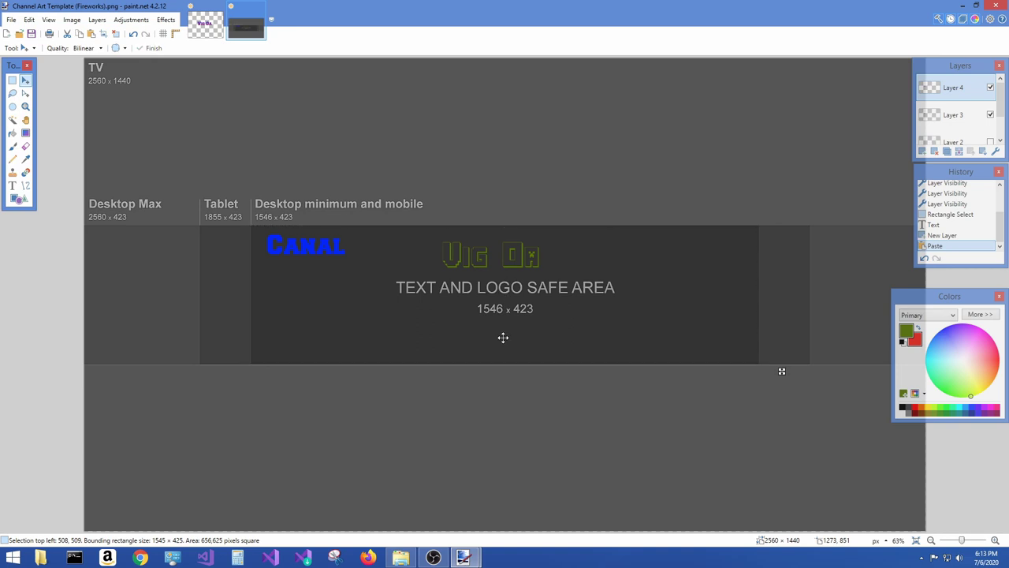
pyautogui.moveTo(503, 337); pyautogui.dragTo(507, 418)
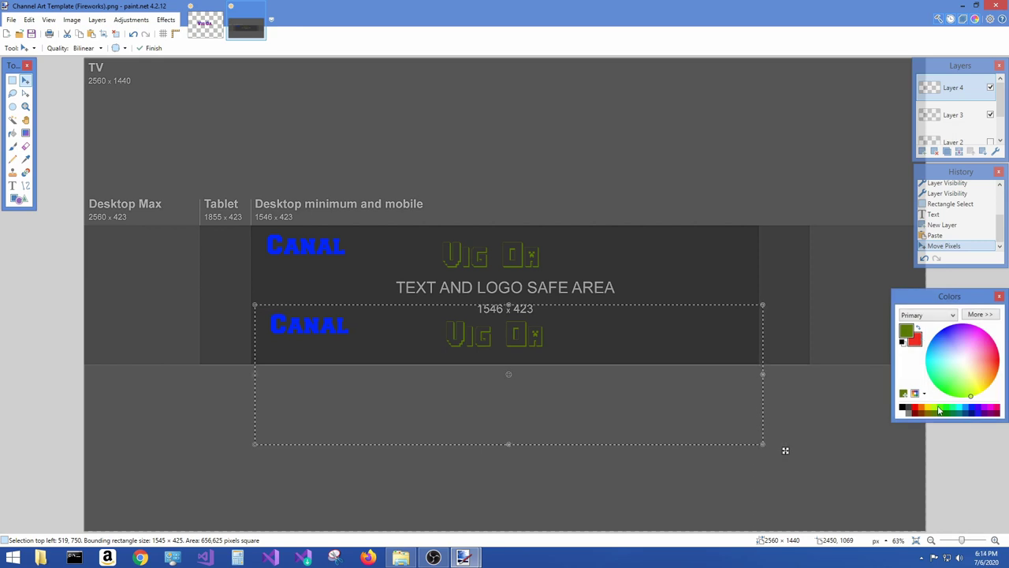
# Swap primary and secondary colours and set the secondary colour to red
pyautogui.click(919, 328)
pyautogui.click(917, 347)
pyautogui.rightClick(920, 408)
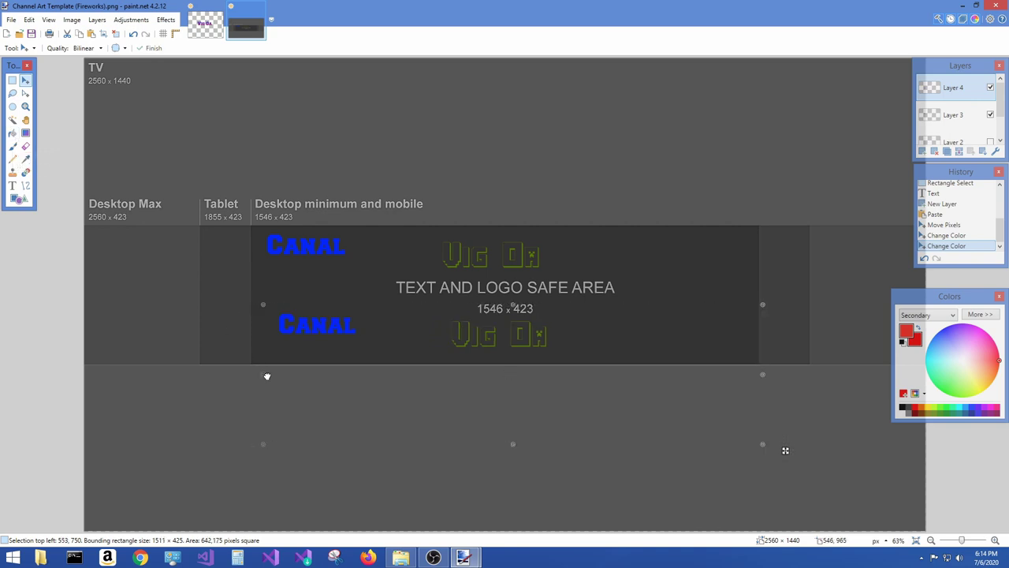
# Shrink the pasted copy by pulling in its left, right and bottom edges
pyautogui.moveTo(253, 380); pyautogui.dragTo(309, 373)
pyautogui.moveTo(764, 375); pyautogui.dragTo(705, 370)
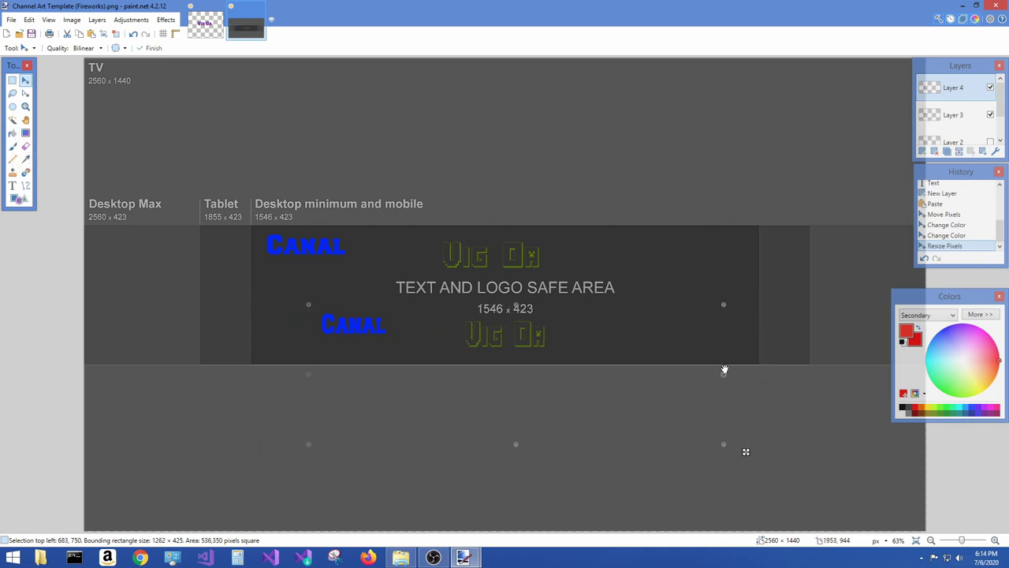
pyautogui.moveTo(505, 447); pyautogui.dragTo(513, 347)
pyautogui.click(540, 350)
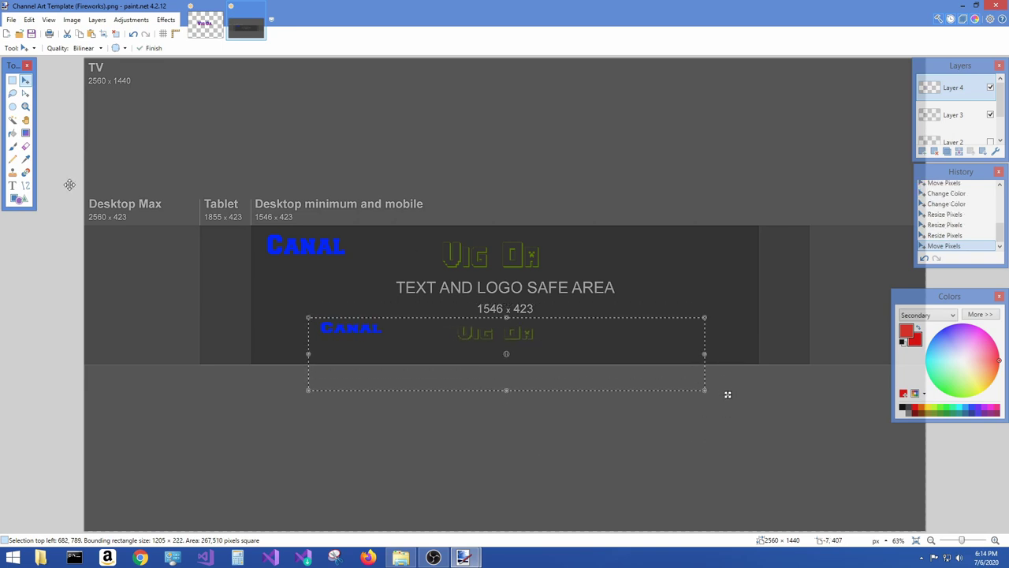
# Select the small lower 'Canal' copy and cut it away
pyautogui.click(12, 80)
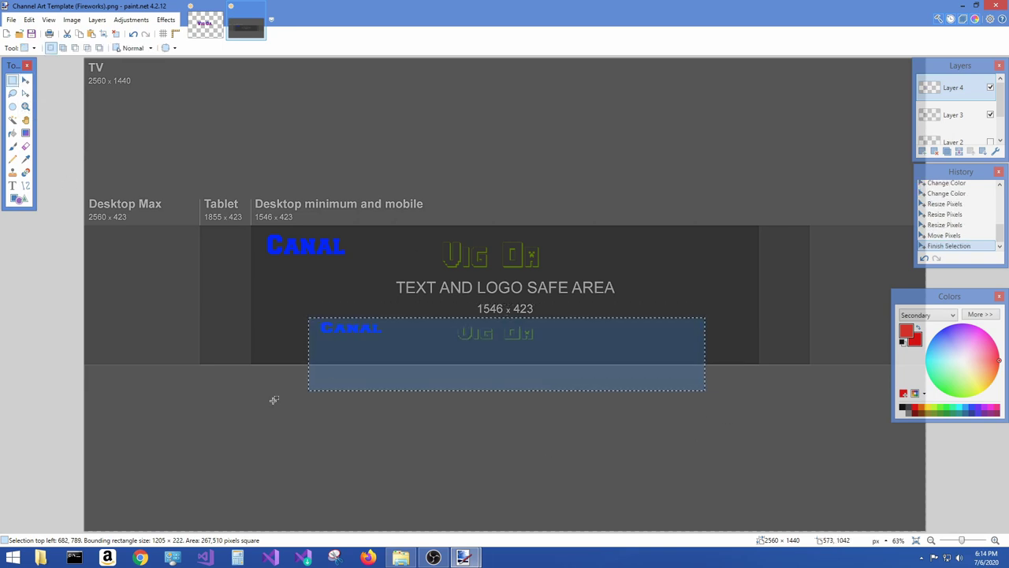
pyautogui.click(343, 357)
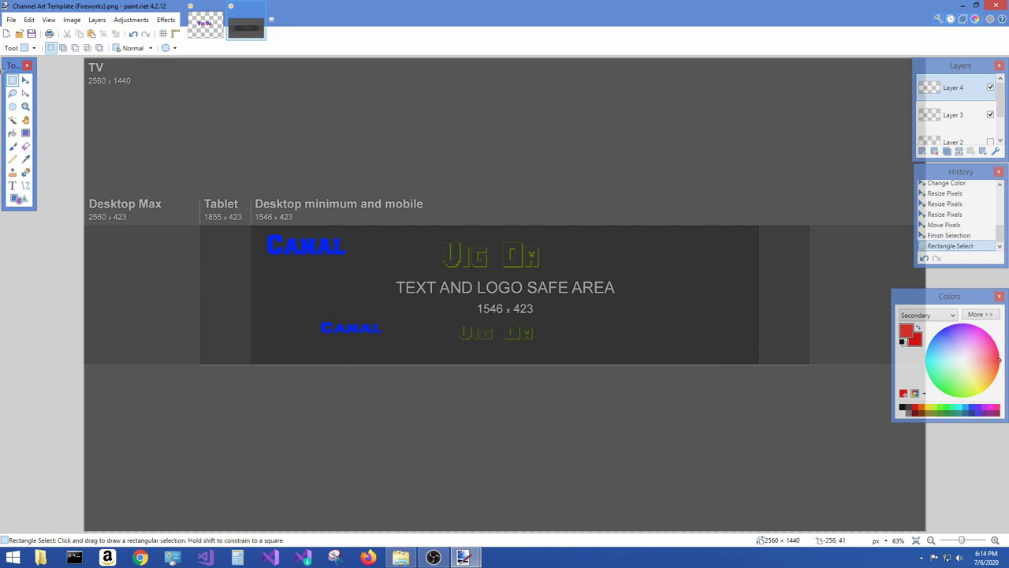
pyautogui.moveTo(307, 318); pyautogui.dragTo(397, 344)
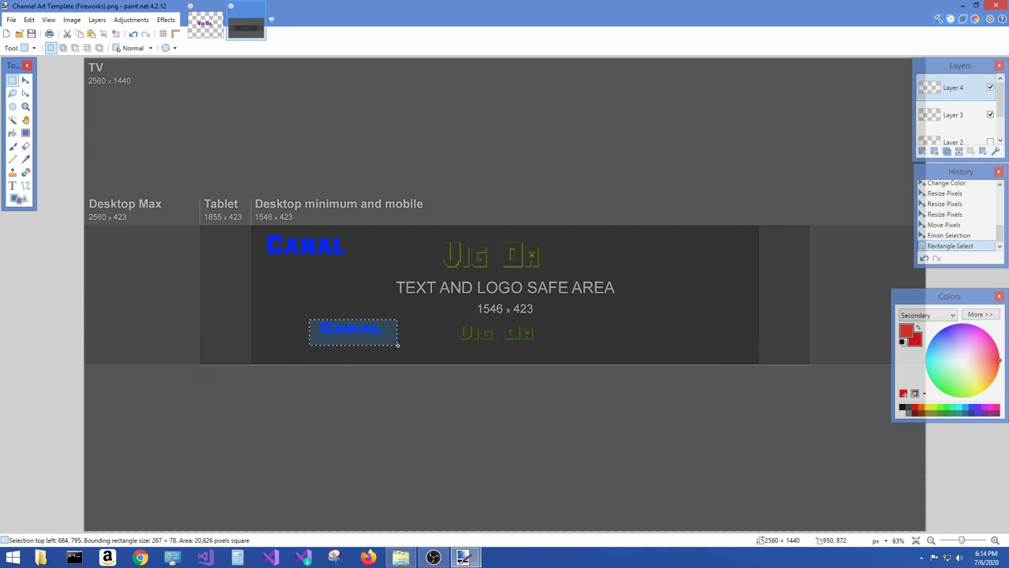
pyautogui.click(29, 20)
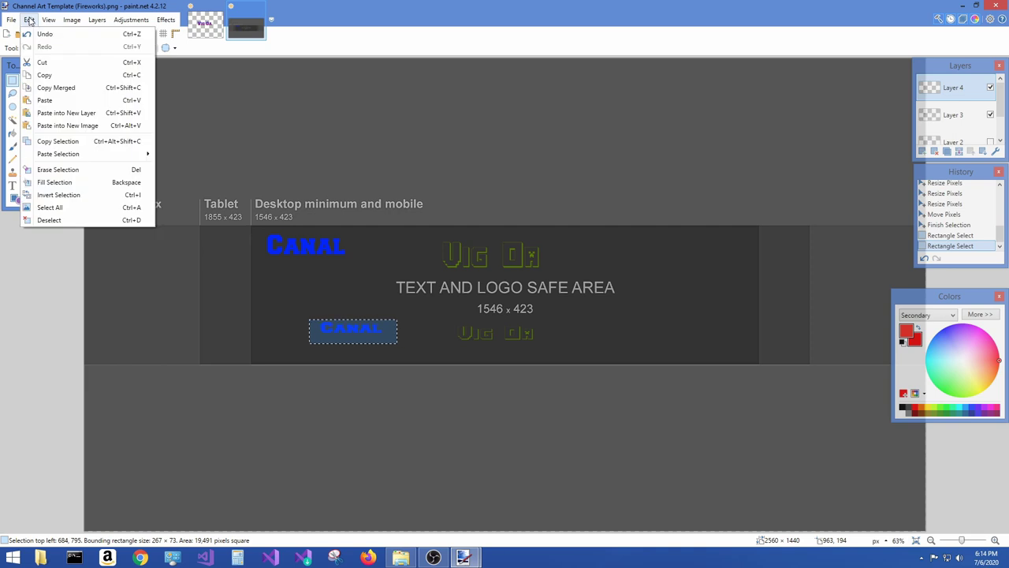
pyautogui.click(45, 60)
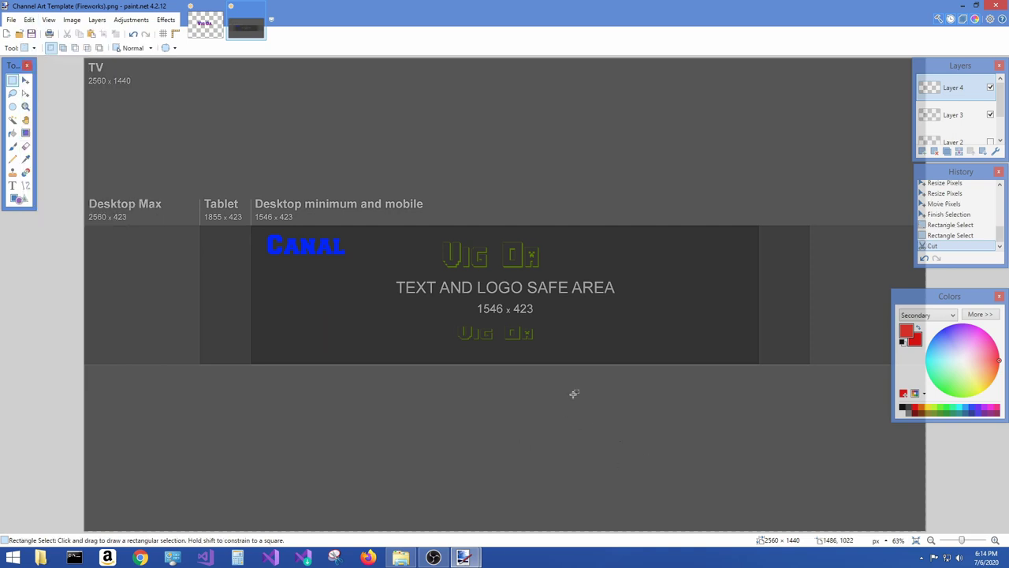